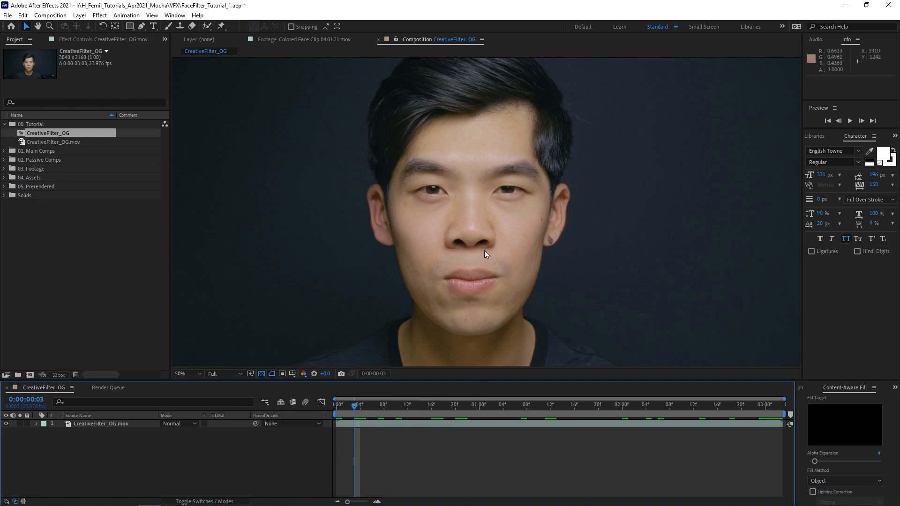
Apply the Mocha Pro effect to the CreativeFilter_OG.mov layer
{"action": "left_click", "coordinate": [428, 425]}
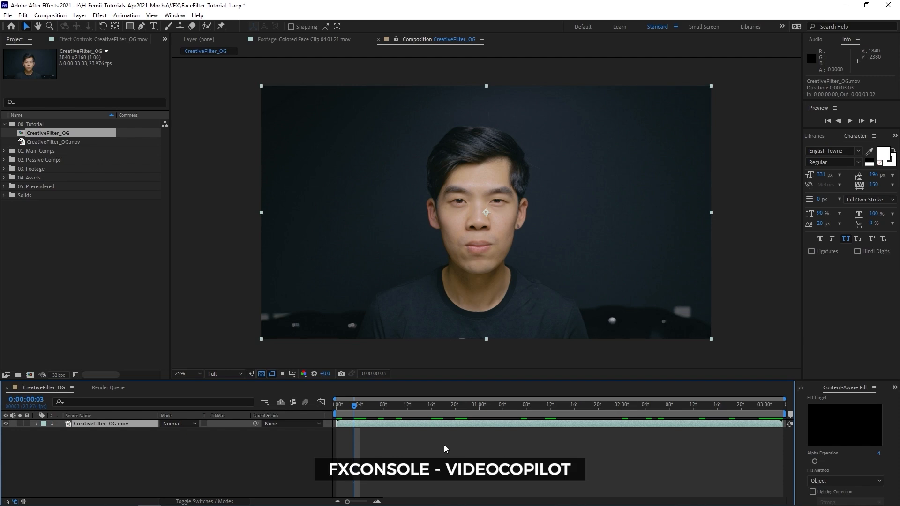
{"action": "key", "text": "ctrl+space"}
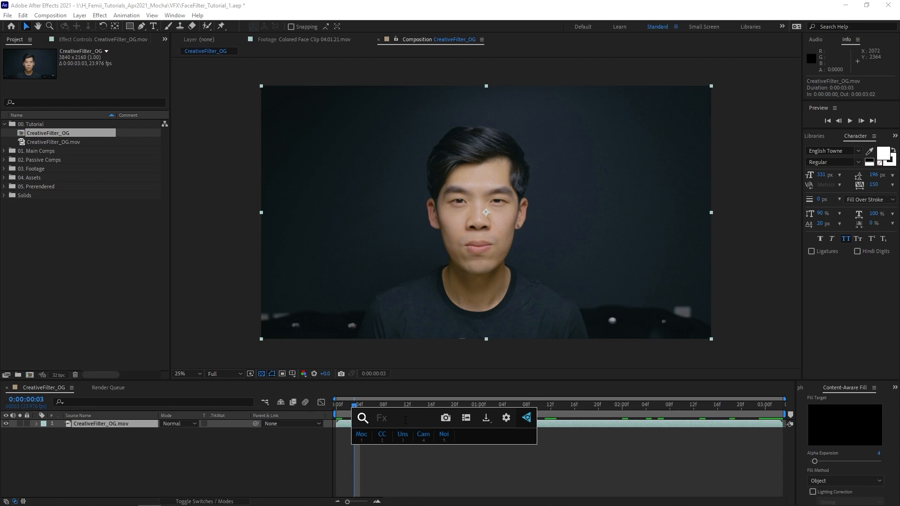
{"action": "type", "text": "moch"}
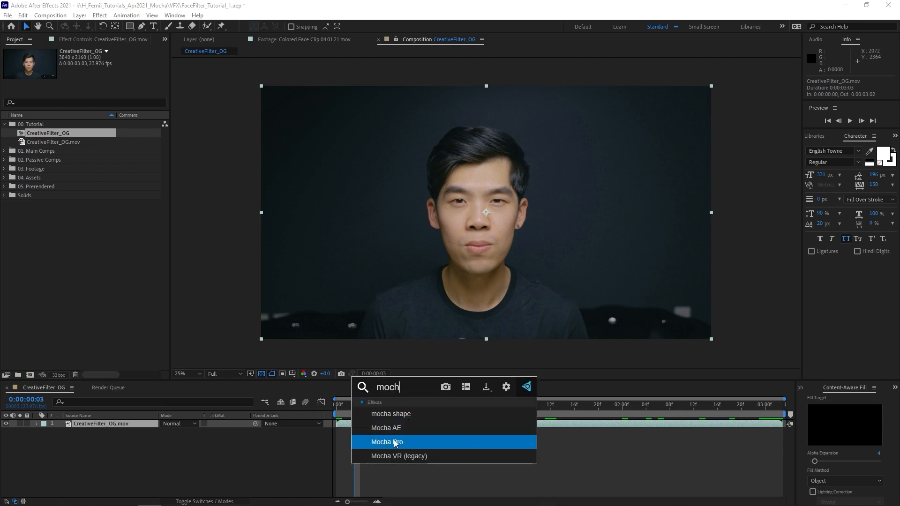
{"action": "left_click", "coordinate": [396, 442]}
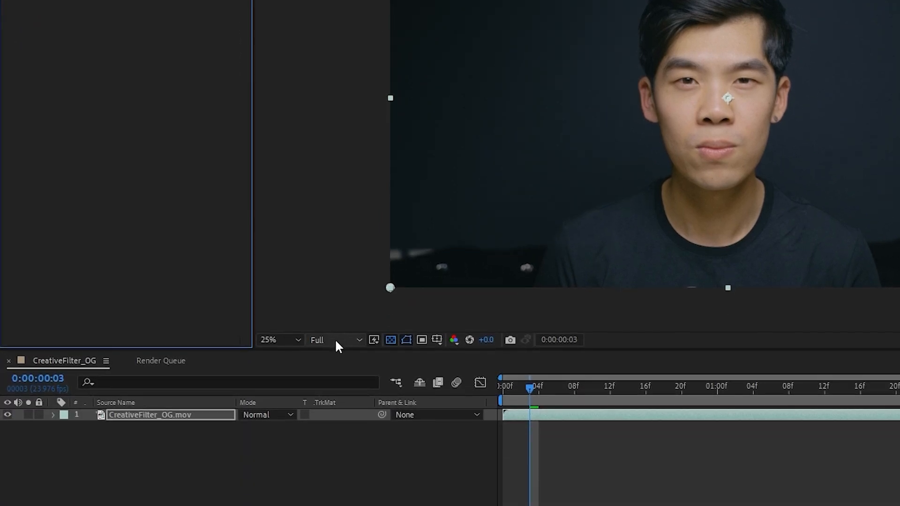
Set the composition preview to half resolution and try to launch Mocha from the effect
{"action": "left_click", "coordinate": [335, 345]}
{"action": "left_click", "coordinate": [336, 387]}
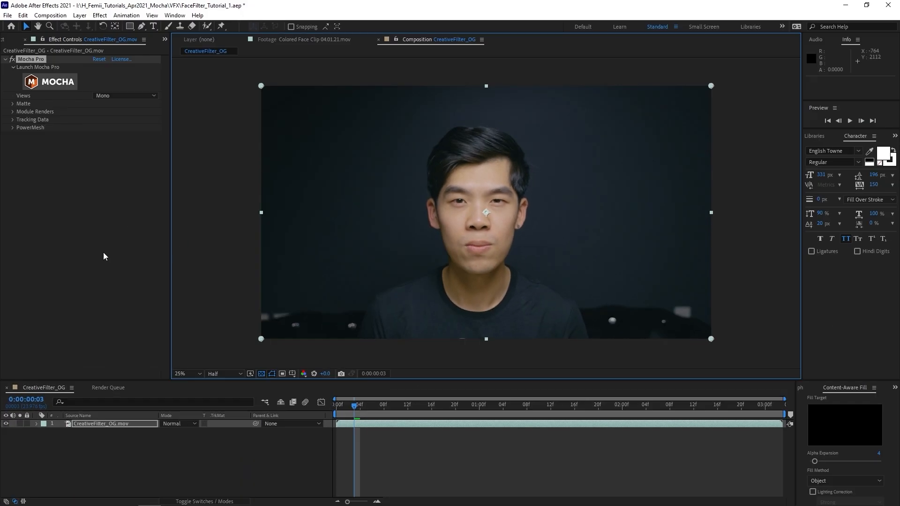
{"action": "left_click", "coordinate": [68, 82]}
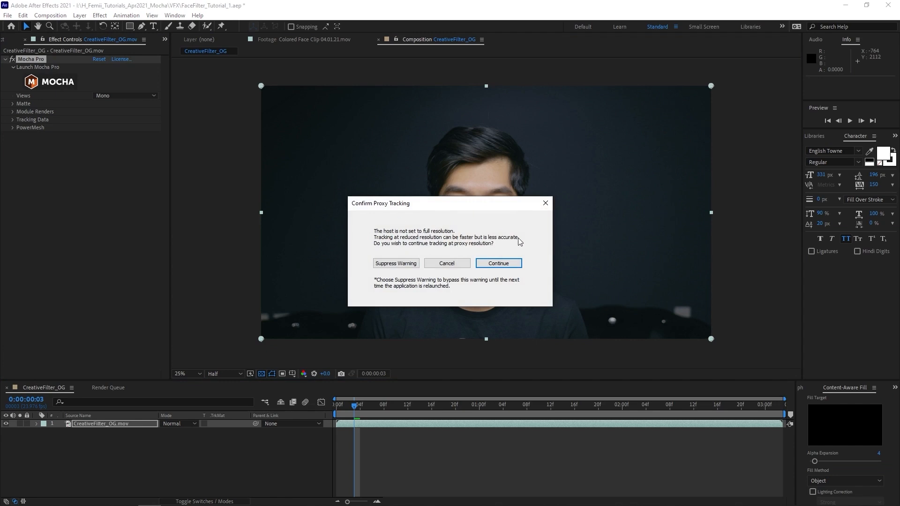
{"action": "left_click", "coordinate": [545, 203]}
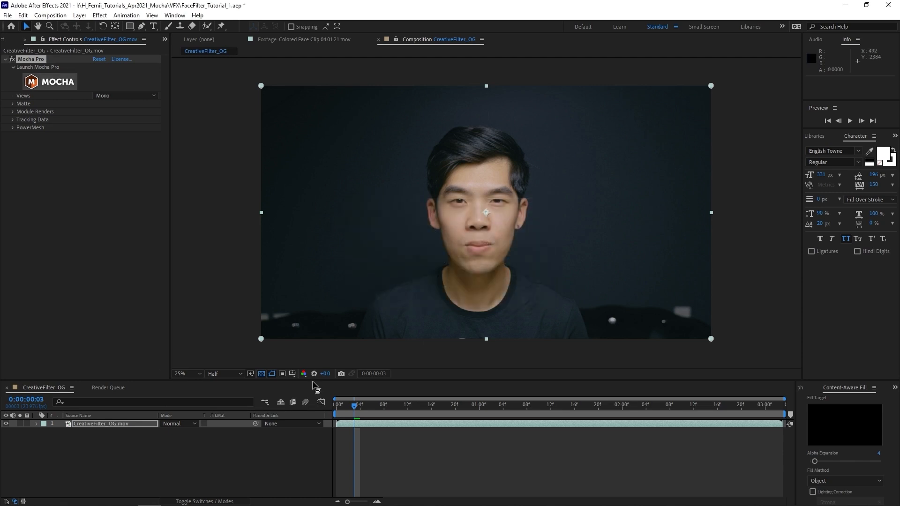
Set the composition preview to full resolution and launch the Mocha Pro interface
{"action": "left_click", "coordinate": [228, 374]}
{"action": "left_click", "coordinate": [219, 396]}
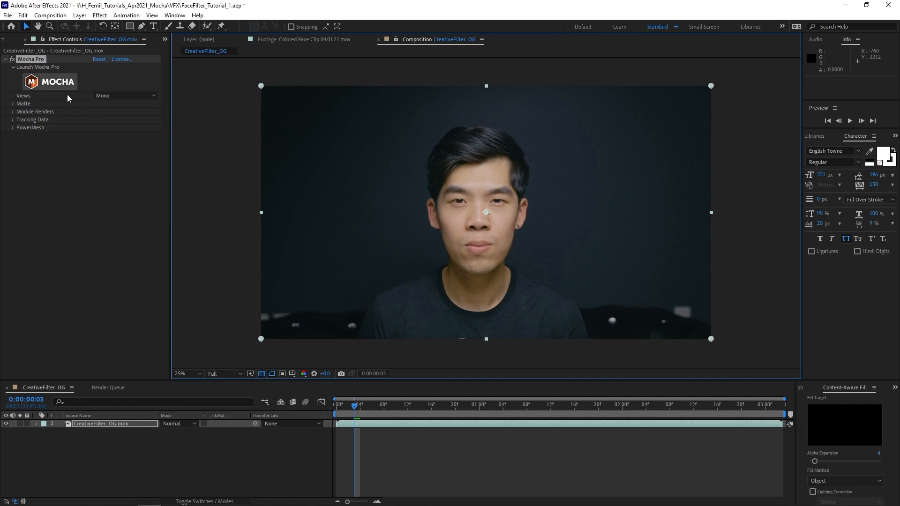
{"action": "left_click", "coordinate": [62, 83]}
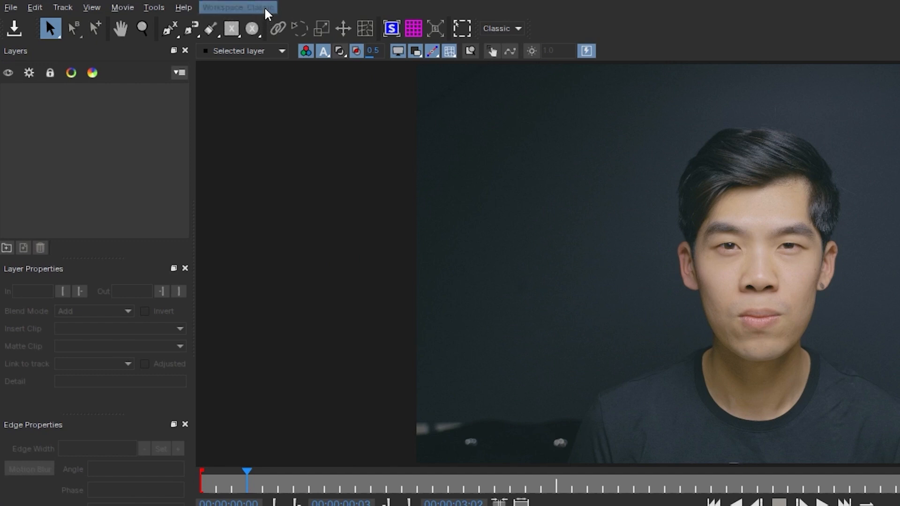
Switch the Mocha workspace to Essentials and back to Classic
{"action": "left_click", "coordinate": [266, 7]}
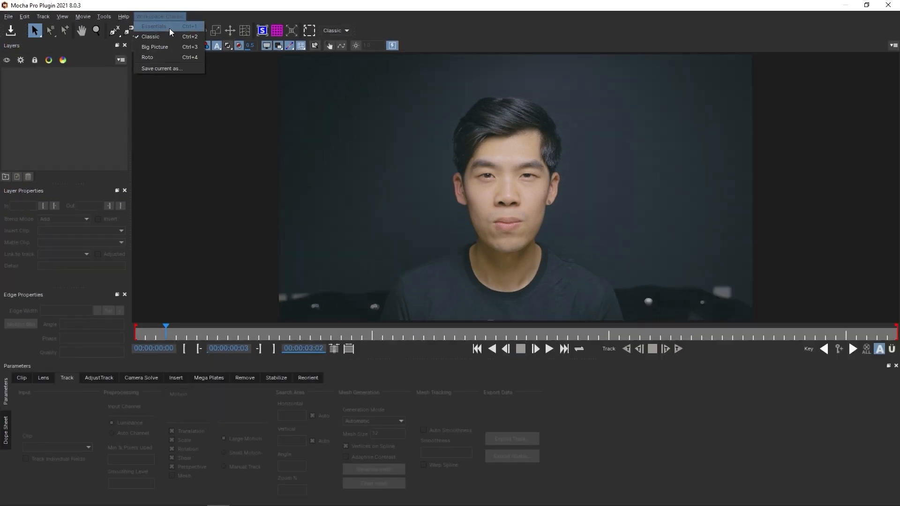
{"action": "left_click", "coordinate": [229, 22]}
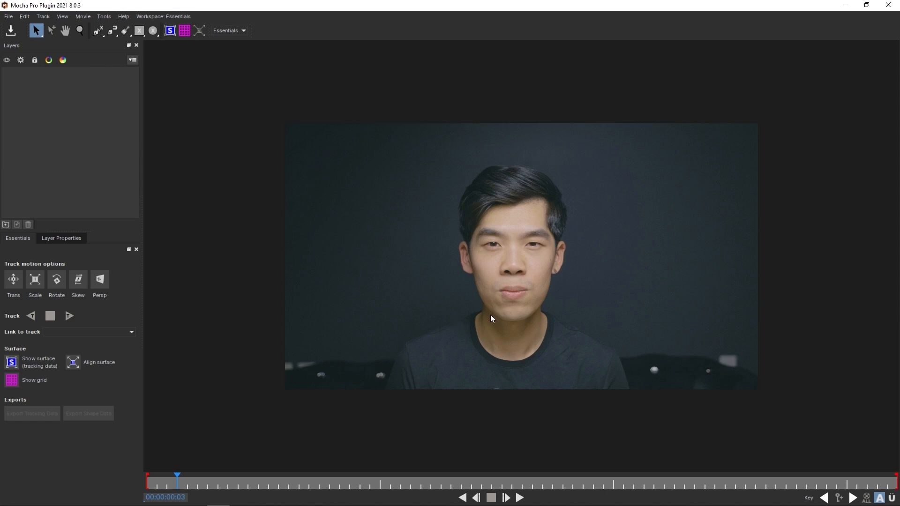
{"action": "left_click", "coordinate": [165, 16]}
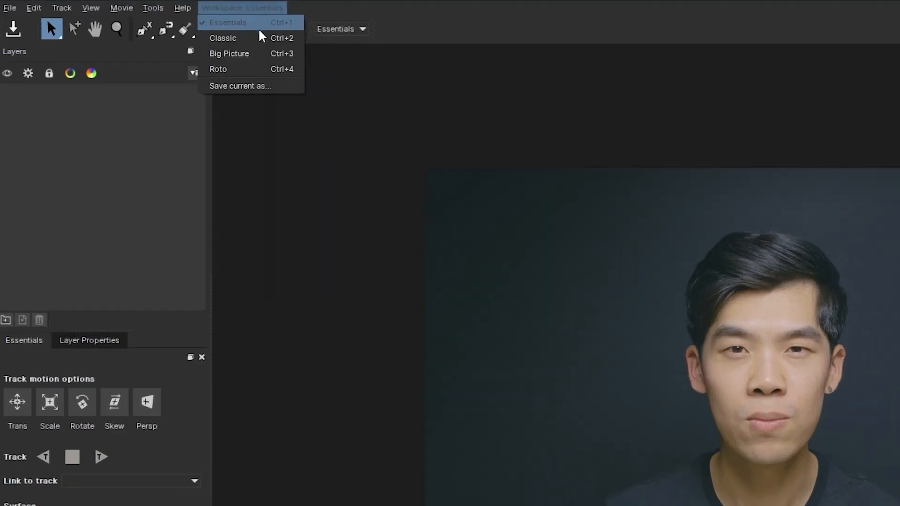
{"action": "left_click", "coordinate": [176, 36]}
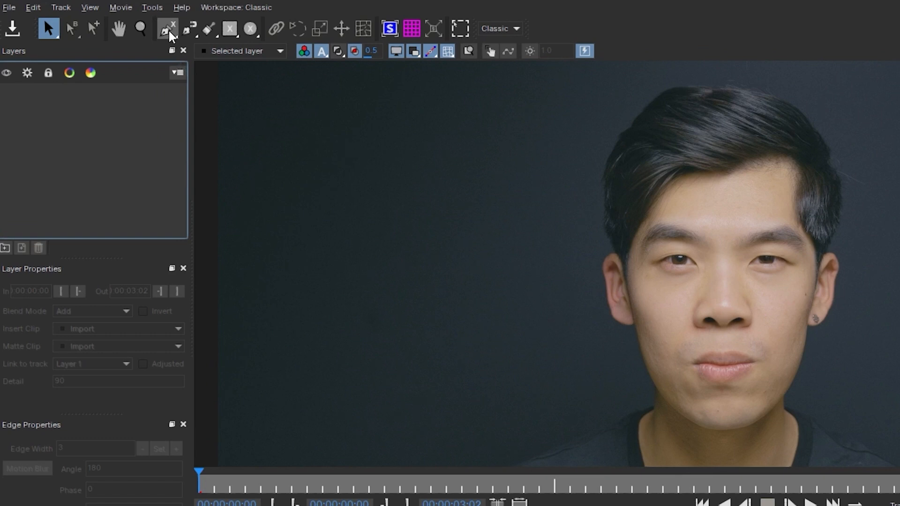
Draw a closed X-Spline loosely around the whole head on the first frame, covering ears, hair, jaw and upper neck
{"action": "left_click", "coordinate": [168, 31]}
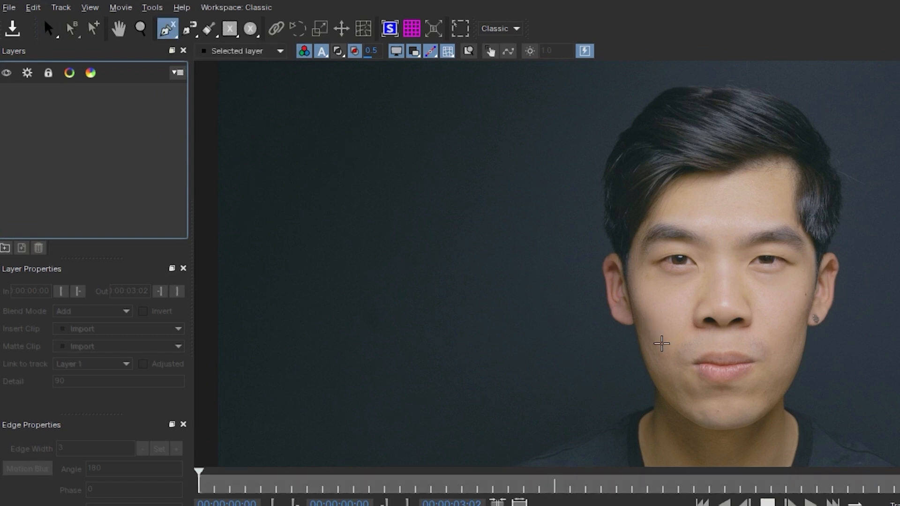
{"action": "key", "text": "x"}
{"action": "scroll", "coordinate": [693, 391], "scroll_direction": "down", "scroll_amount": 2}
{"action": "left_click_drag", "start_coordinate": [693, 392], "coordinate": [726, 337]}
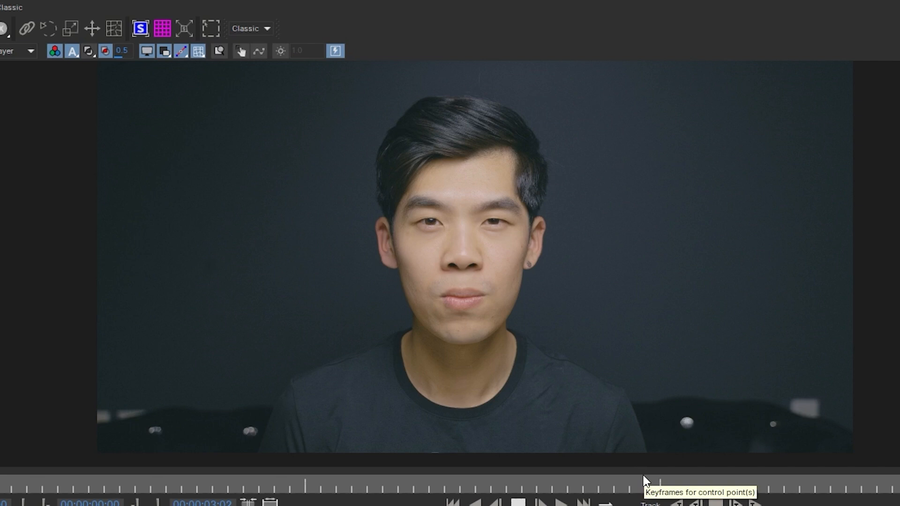
{"action": "scroll", "coordinate": [466, 225], "scroll_direction": "up", "scroll_amount": 3}
{"action": "left_click_drag", "start_coordinate": [467, 217], "coordinate": [446, 322]}
{"action": "left_click_drag", "start_coordinate": [421, 415], "coordinate": [422, 407]}
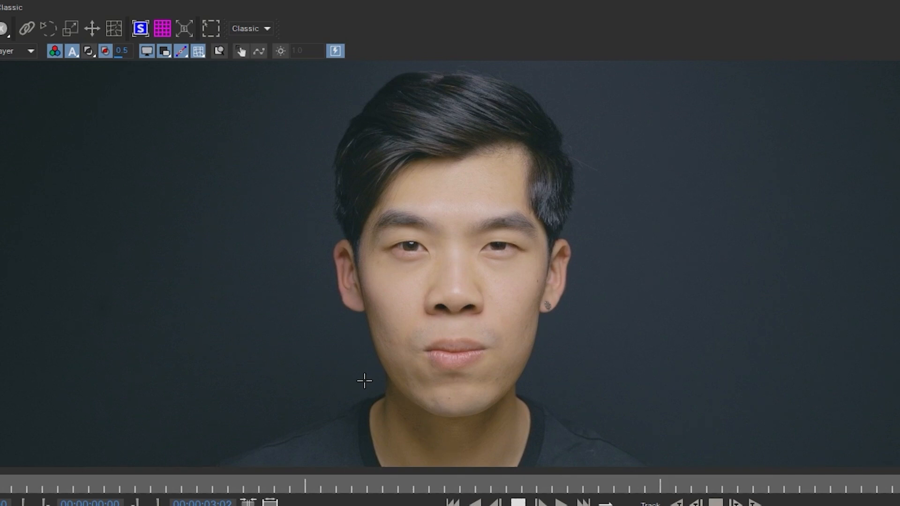
{"action": "left_click", "coordinate": [362, 378]}
{"action": "left_click", "coordinate": [348, 328]}
{"action": "left_click", "coordinate": [326, 307]}
{"action": "left_click", "coordinate": [310, 238]}
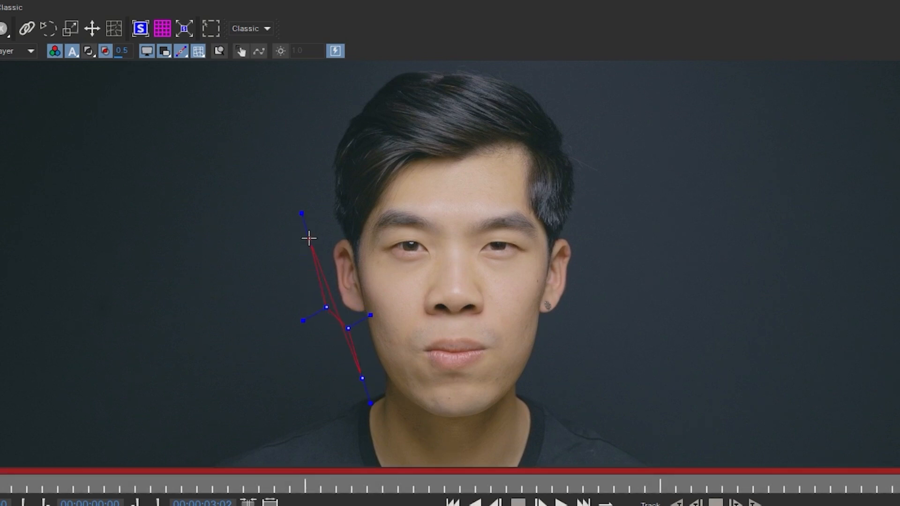
{"action": "left_click", "coordinate": [317, 210]}
{"action": "left_click", "coordinate": [315, 141]}
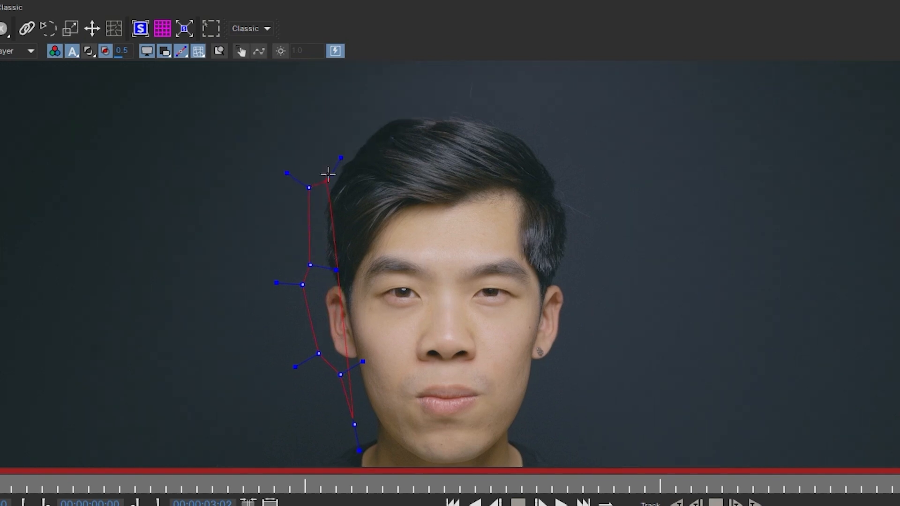
{"action": "left_click", "coordinate": [357, 121]}
{"action": "left_click", "coordinate": [420, 86]}
{"action": "left_click", "coordinate": [499, 97]}
{"action": "left_click", "coordinate": [563, 133]}
{"action": "left_click", "coordinate": [587, 193]}
{"action": "left_click", "coordinate": [590, 262]}
{"action": "left_click", "coordinate": [584, 318]}
{"action": "left_click", "coordinate": [541, 284]}
{"action": "left_click", "coordinate": [521, 332]}
{"action": "left_click", "coordinate": [471, 392]}
{"action": "left_click", "coordinate": [398, 387]}
{"action": "left_click", "coordinate": [352, 361]}
{"action": "left_click", "coordinate": [342, 326]}
{"action": "right_click", "coordinate": [342, 326]}
Adjust the spline's points around the hair, ears and jaw so the outline leaves a margin around the head
{"action": "left_click_drag", "start_coordinate": [365, 243], "coordinate": [375, 313]}
{"action": "left_click_drag", "start_coordinate": [339, 348], "coordinate": [336, 348]}
{"action": "left_click_drag", "start_coordinate": [375, 287], "coordinate": [379, 355]}
{"action": "left_click_drag", "start_coordinate": [361, 163], "coordinate": [356, 152]}
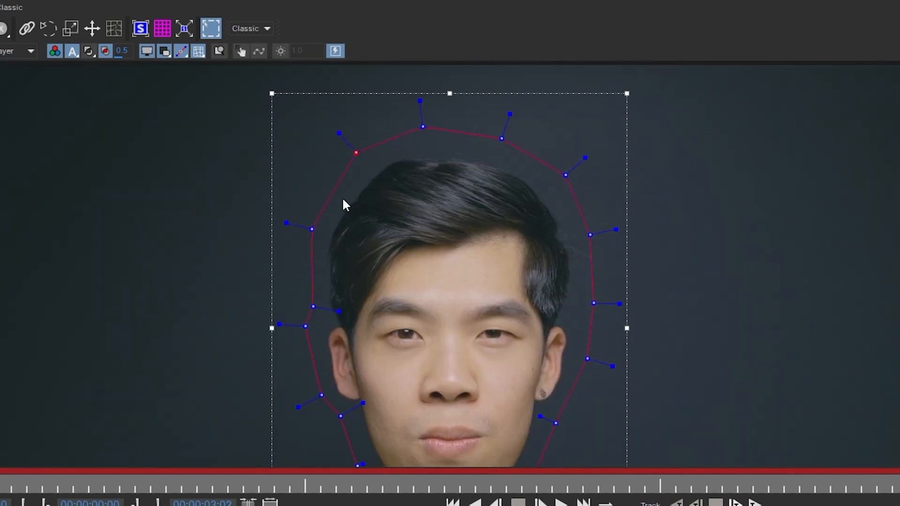
{"action": "left_click_drag", "start_coordinate": [310, 227], "coordinate": [303, 226]}
{"action": "left_click_drag", "start_coordinate": [424, 126], "coordinate": [423, 128]}
{"action": "left_click_drag", "start_coordinate": [501, 139], "coordinate": [501, 133]}
{"action": "left_click_drag", "start_coordinate": [565, 176], "coordinate": [565, 169]}
{"action": "scroll", "coordinate": [598, 206], "scroll_direction": "down", "scroll_amount": 1}
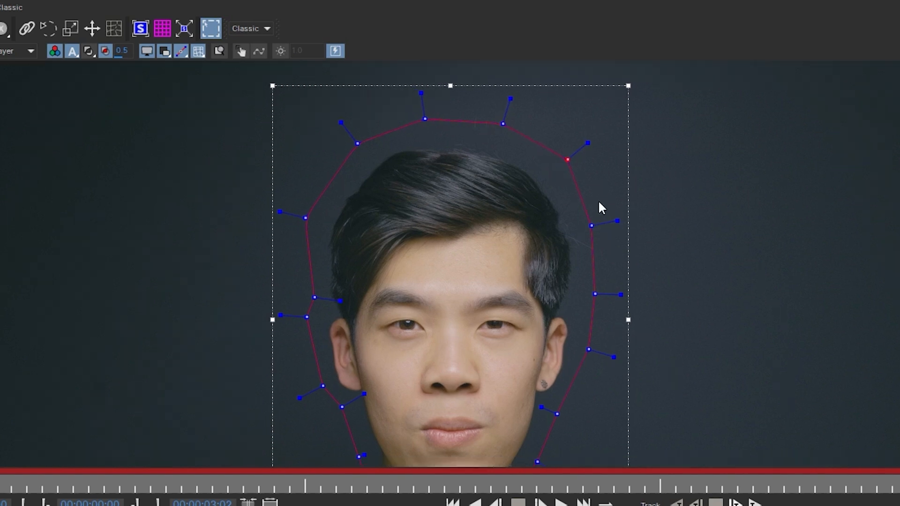
{"action": "left_click_drag", "start_coordinate": [592, 231], "coordinate": [591, 224]}
{"action": "left_click_drag", "start_coordinate": [596, 297], "coordinate": [626, 266]}
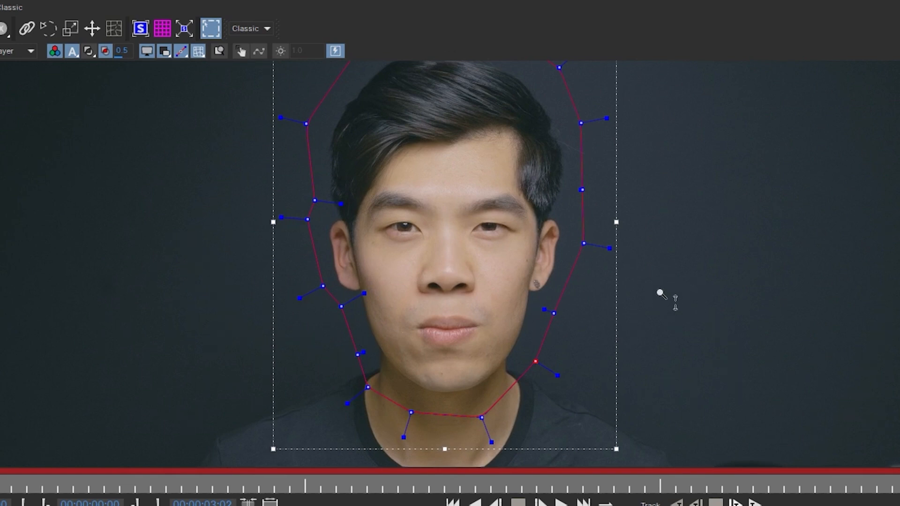
{"action": "left_click_drag", "start_coordinate": [661, 294], "coordinate": [659, 367]}
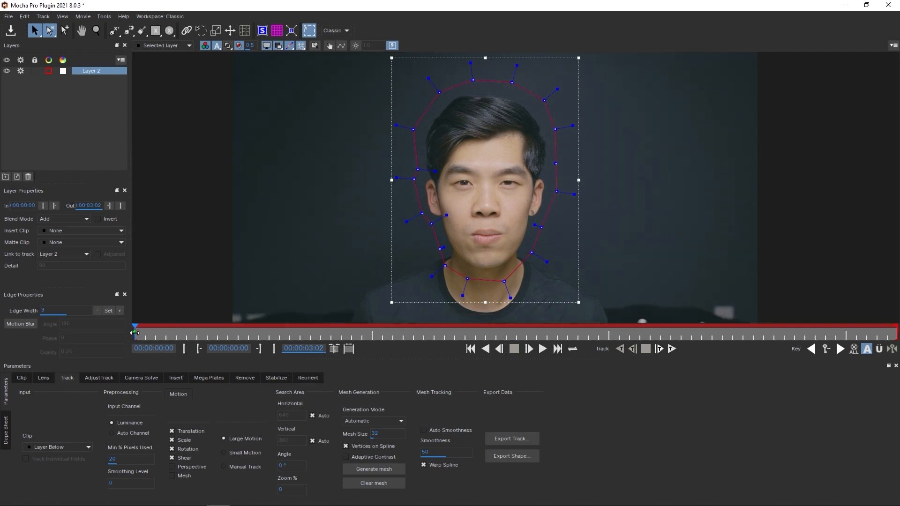
Go through the clip and examine how the mouth, jaw and other facial features move within the head outline
{"action": "mouse_move", "coordinate": [135, 333]}
{"action": "left_mouse_down"}
{"action": "mouse_move", "coordinate": [837, 328]}
{"action": "mouse_move", "coordinate": [143, 333]}
{"action": "left_mouse_up"}
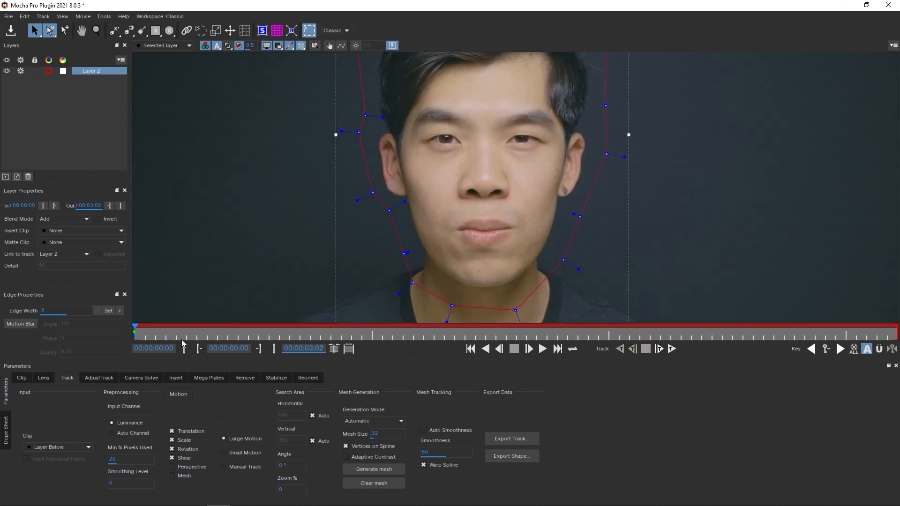
{"action": "left_click_drag", "start_coordinate": [167, 337], "coordinate": [527, 334]}
{"action": "left_click_drag", "start_coordinate": [463, 253], "coordinate": [441, 221]}
{"action": "scroll", "coordinate": [440, 248], "scroll_direction": "up", "scroll_amount": 5}
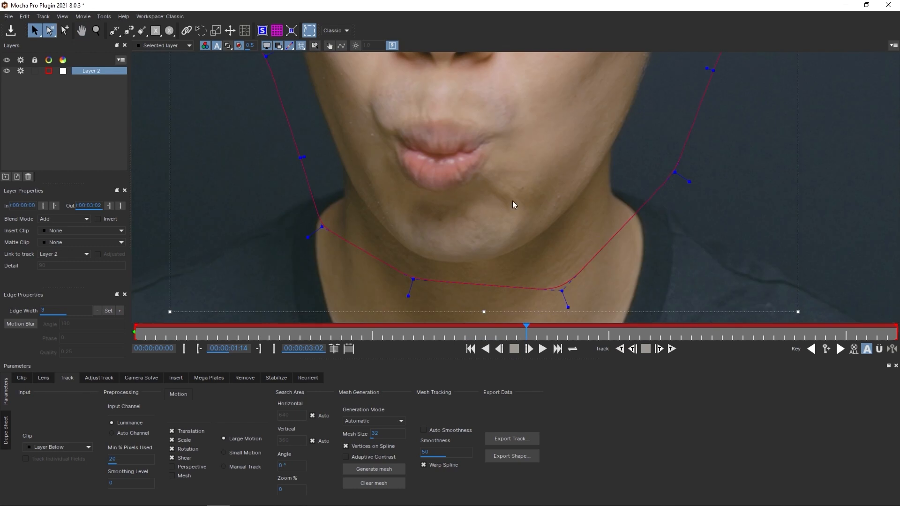
{"action": "left_click_drag", "start_coordinate": [526, 335], "coordinate": [136, 333]}
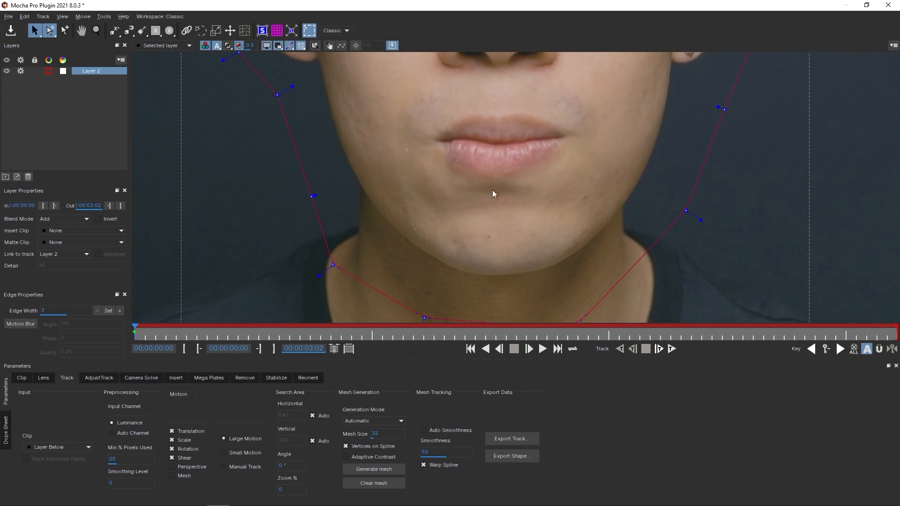
{"action": "key", "text": "space"}
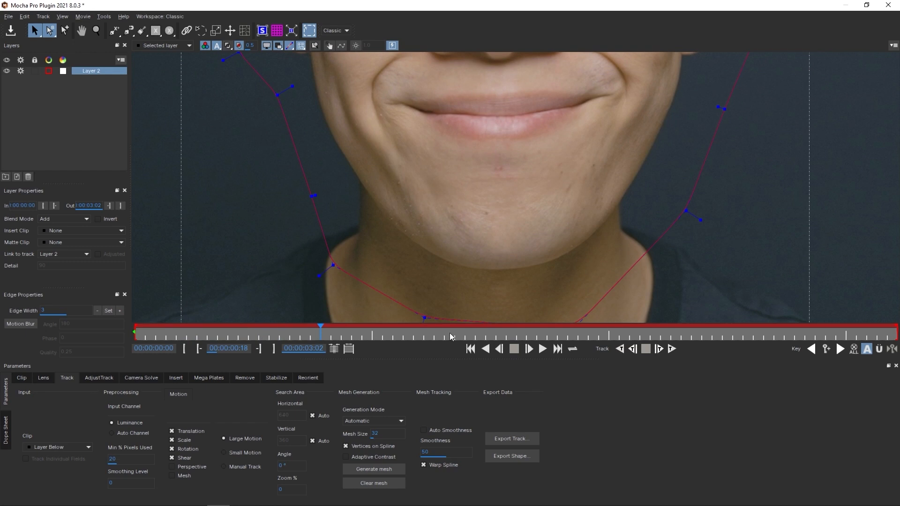
{"action": "left_click_drag", "start_coordinate": [408, 335], "coordinate": [691, 334]}
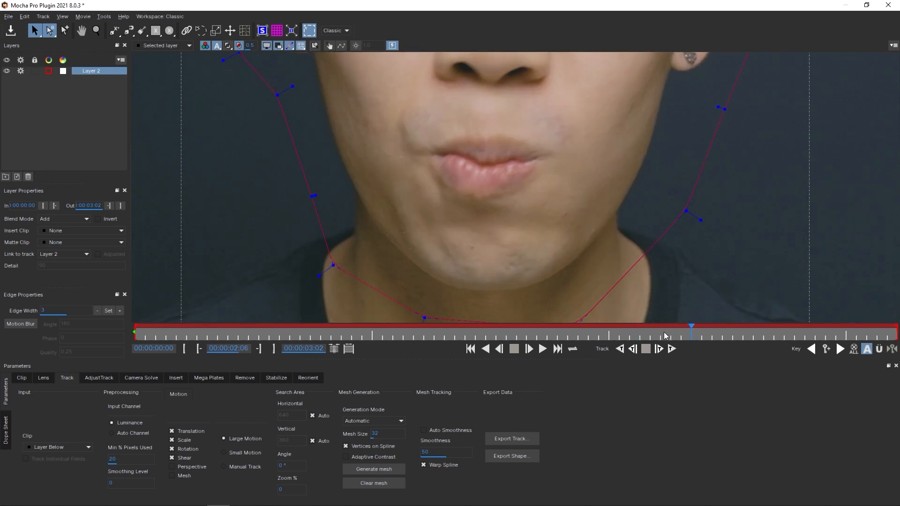
{"action": "key", "text": "z"}
{"action": "left_click_drag", "start_coordinate": [538, 182], "coordinate": [531, 209]}
{"action": "left_click_drag", "start_coordinate": [563, 136], "coordinate": [521, 237]}
{"action": "key", "text": "x"}
{"action": "key", "text": "z"}
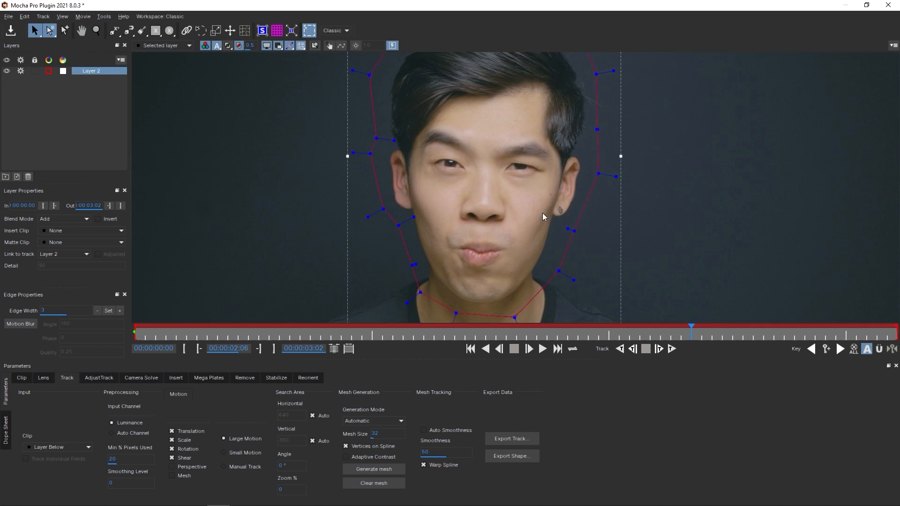
{"action": "left_click_drag", "start_coordinate": [541, 212], "coordinate": [555, 188]}
{"action": "left_click_drag", "start_coordinate": [491, 332], "coordinate": [572, 339]}
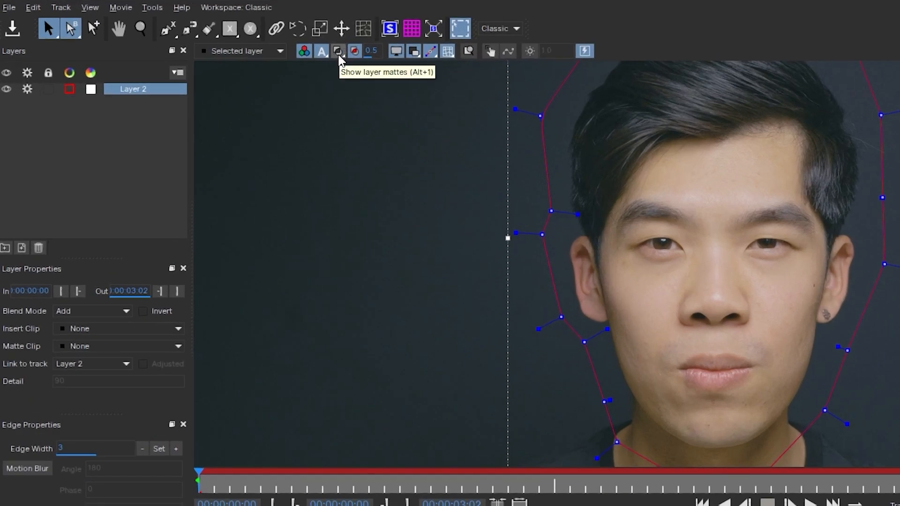
Show the layer mattes and inspect the area covered by the head spline
{"action": "left_click", "coordinate": [338, 54]}
{"action": "key", "text": "z"}
{"action": "left_click_drag", "start_coordinate": [767, 281], "coordinate": [777, 323]}
{"action": "key", "text": "x"}
{"action": "left_click_drag", "start_coordinate": [702, 361], "coordinate": [683, 390]}
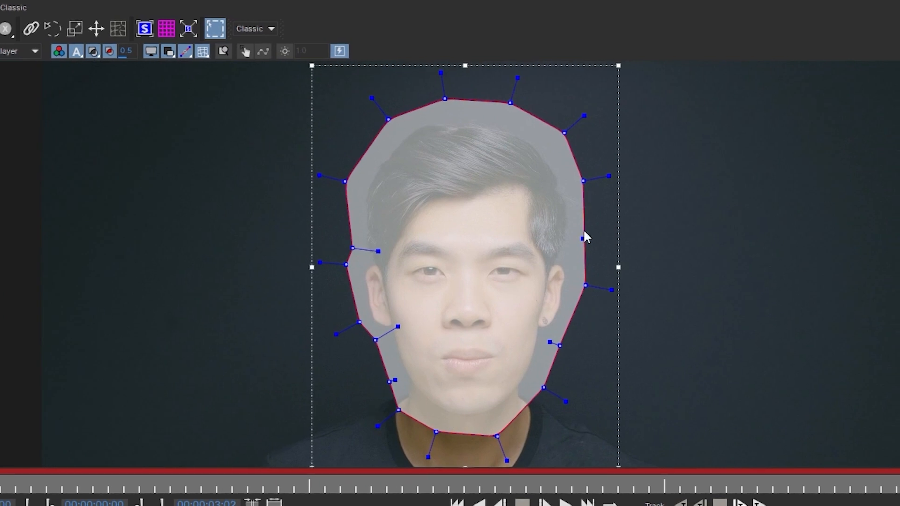
{"action": "scroll", "coordinate": [488, 387], "scroll_direction": "up", "scroll_amount": 2}
{"action": "left_click_drag", "start_coordinate": [468, 215], "coordinate": [446, 235]}
{"action": "key", "text": "x"}
{"action": "left_click_drag", "start_coordinate": [447, 235], "coordinate": [409, 328]}
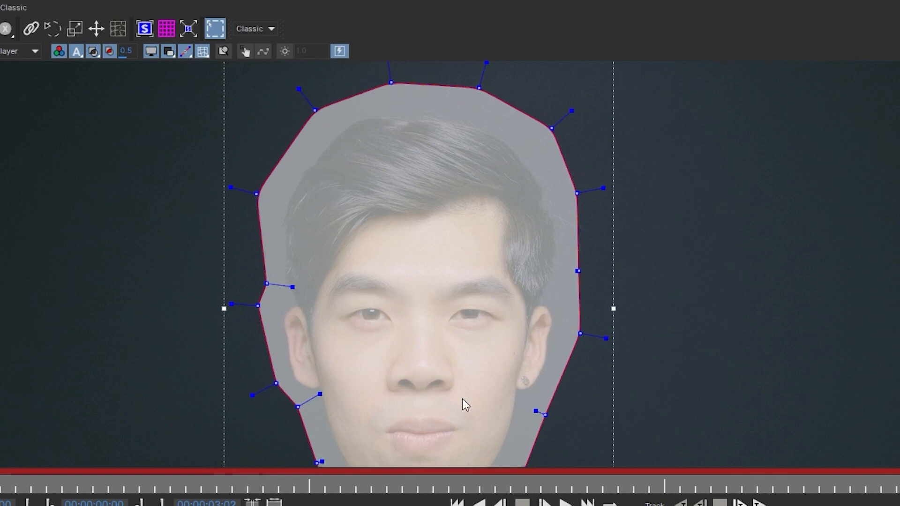
{"action": "key", "text": "z"}
{"action": "left_click_drag", "start_coordinate": [463, 394], "coordinate": [469, 333]}
{"action": "key", "text": "x"}
{"action": "left_click_drag", "start_coordinate": [450, 367], "coordinate": [452, 325]}
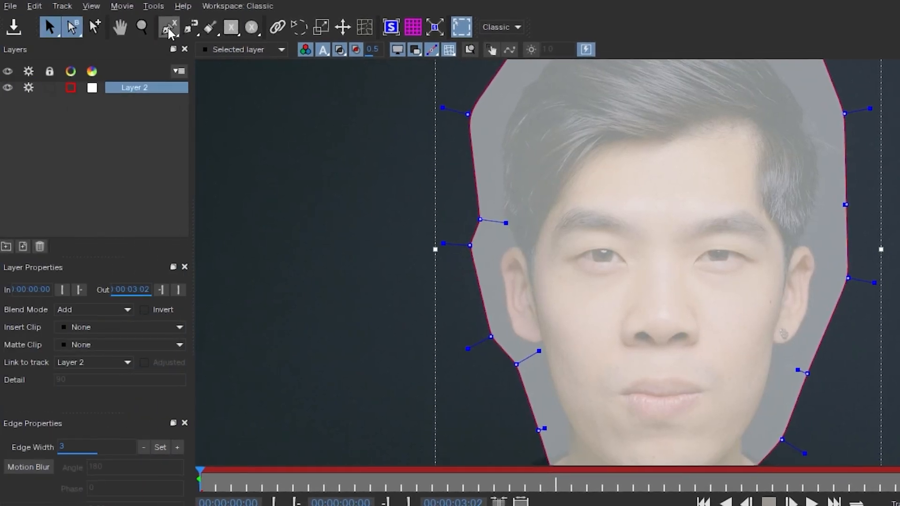
Hide the layer mattes and add a closed X-Spline to the head layer around the chin area just below the lower lip
{"action": "left_click", "coordinate": [169, 30]}
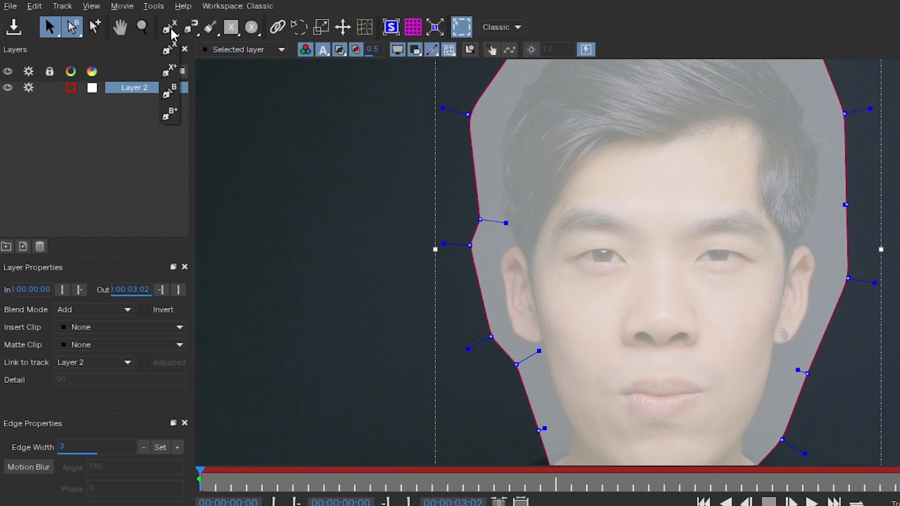
{"action": "left_click", "coordinate": [175, 72]}
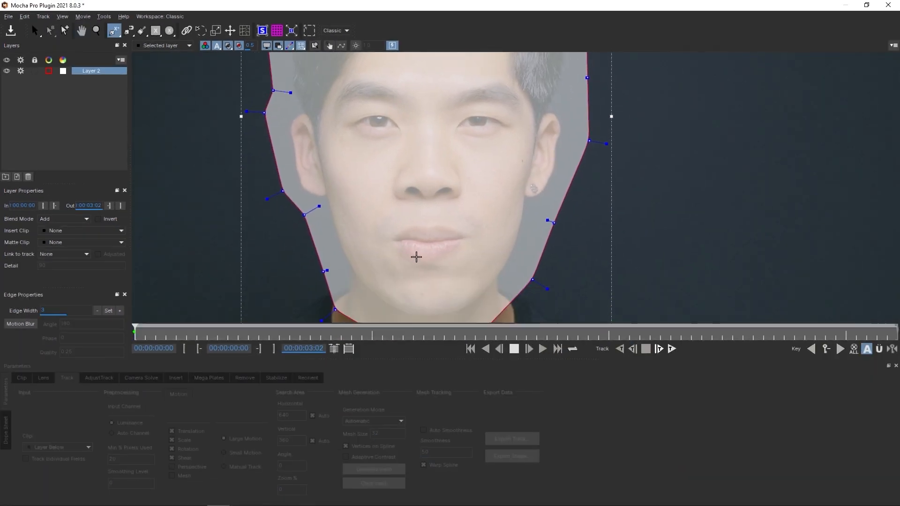
{"action": "left_click", "coordinate": [227, 46]}
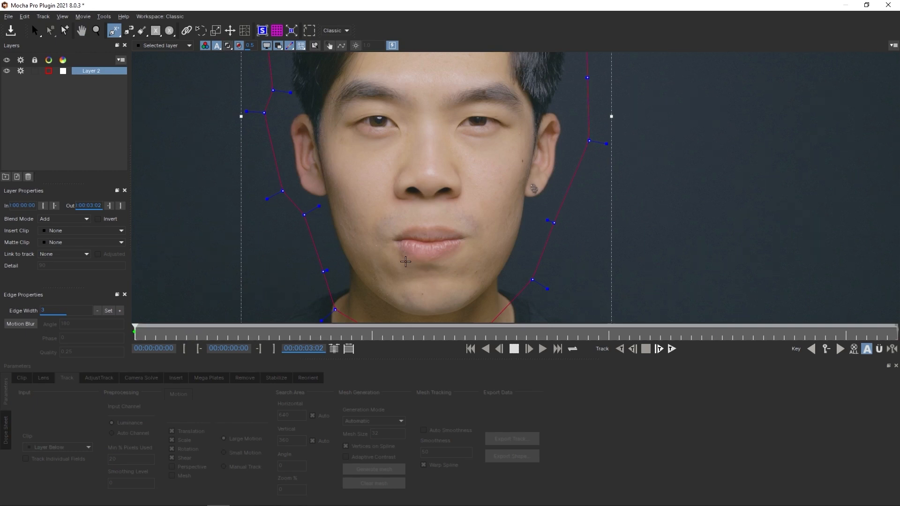
{"action": "left_click", "coordinate": [407, 262]}
{"action": "left_click", "coordinate": [440, 263]}
{"action": "left_click", "coordinate": [445, 272]}
{"action": "left_click", "coordinate": [421, 283]}
{"action": "left_click", "coordinate": [395, 267]}
{"action": "left_click", "coordinate": [398, 259]}
{"action": "left_click", "coordinate": [405, 262]}
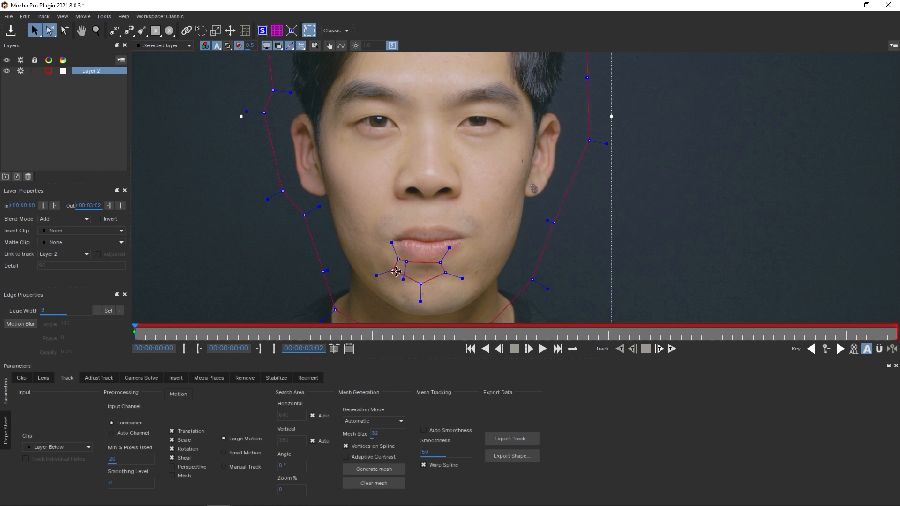
{"action": "left_click_drag", "start_coordinate": [409, 263], "coordinate": [410, 262]}
{"action": "key", "text": "x"}
Add another closed X-Spline to the same layer over the cheek beside the earring ear, and adjust its points to fit
{"action": "left_click_drag", "start_coordinate": [494, 178], "coordinate": [452, 199]}
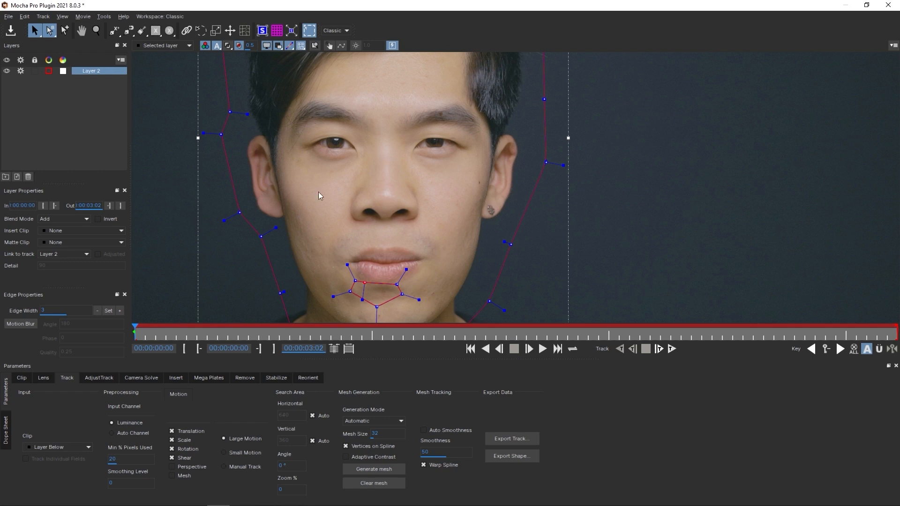
{"action": "left_click", "coordinate": [120, 31]}
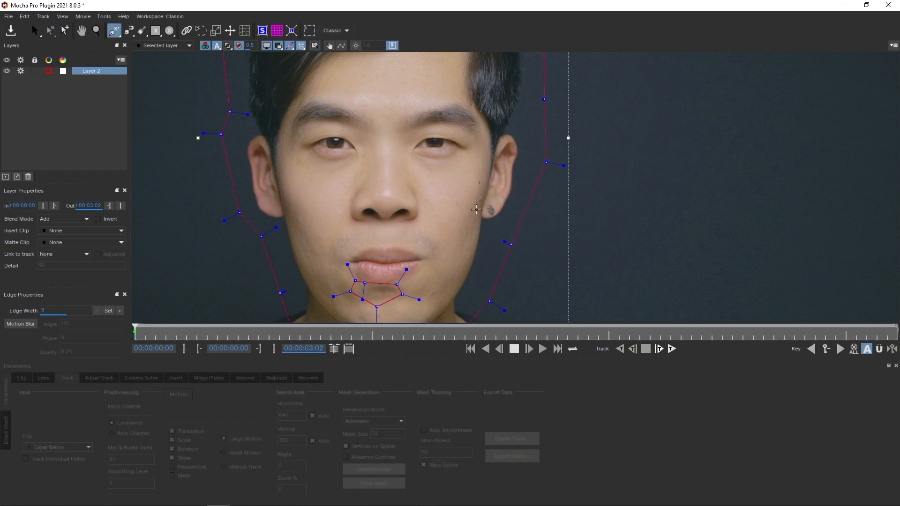
{"action": "left_click", "coordinate": [476, 197]}
{"action": "left_click", "coordinate": [459, 226]}
{"action": "left_click", "coordinate": [458, 244]}
{"action": "left_click", "coordinate": [461, 251]}
{"action": "left_click", "coordinate": [480, 248]}
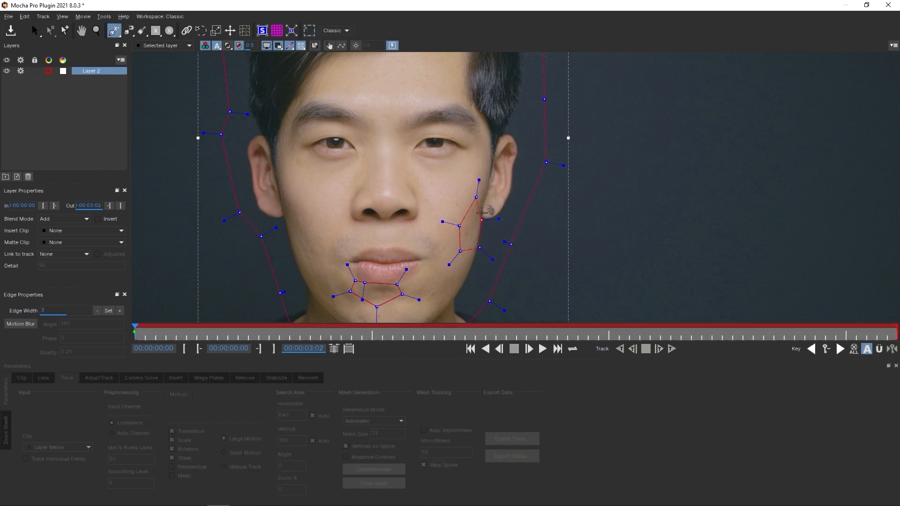
{"action": "left_click", "coordinate": [475, 196]}
{"action": "right_click", "coordinate": [474, 198]}
{"action": "mouse_move", "coordinate": [479, 247]}
{"action": "left_mouse_down"}
{"action": "mouse_move", "coordinate": [459, 249]}
{"action": "mouse_move", "coordinate": [456, 224]}
{"action": "left_mouse_up"}
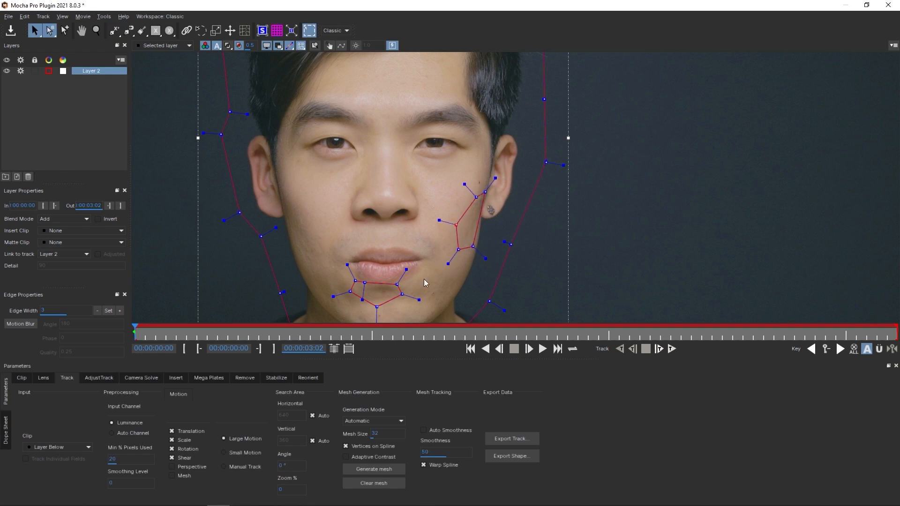
Show the layer mattes and inspect the chin and cheek cut-outs inside the head shape
{"action": "left_click", "coordinate": [229, 46]}
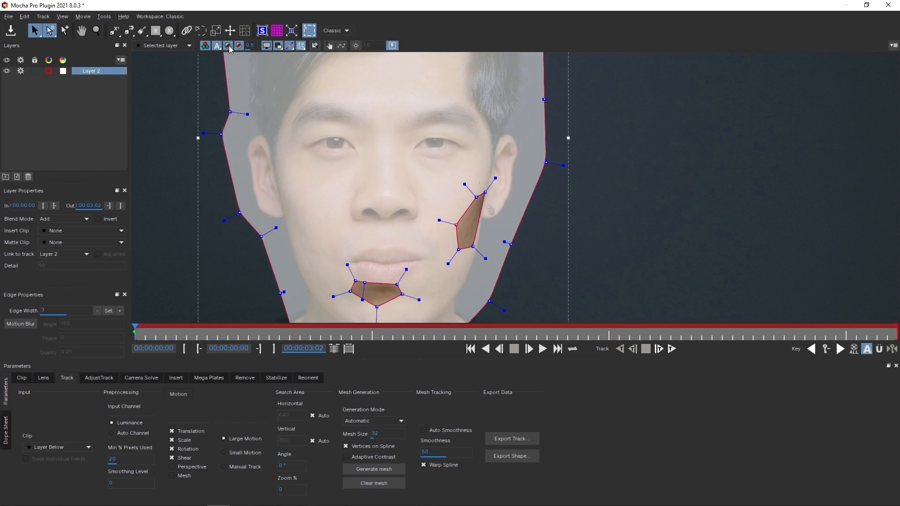
{"action": "left_click_drag", "start_coordinate": [428, 284], "coordinate": [467, 233]}
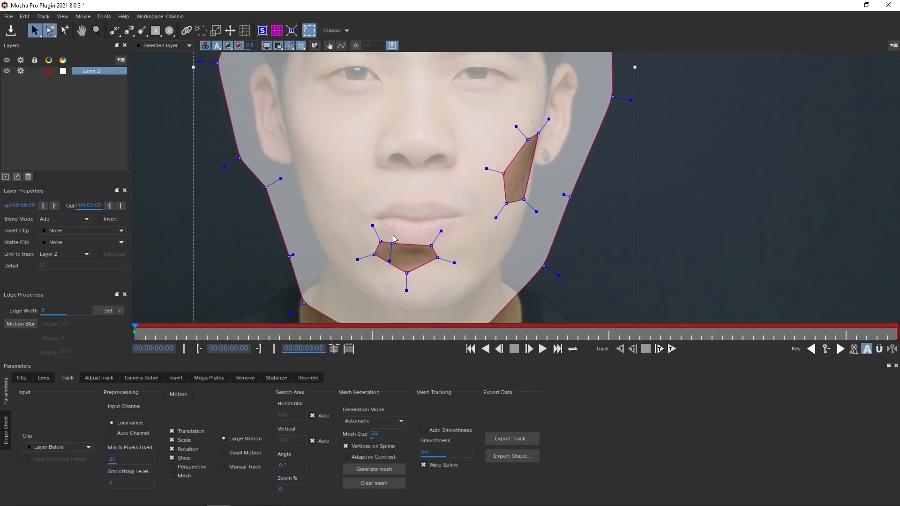
{"action": "left_click_drag", "start_coordinate": [469, 168], "coordinate": [502, 220]}
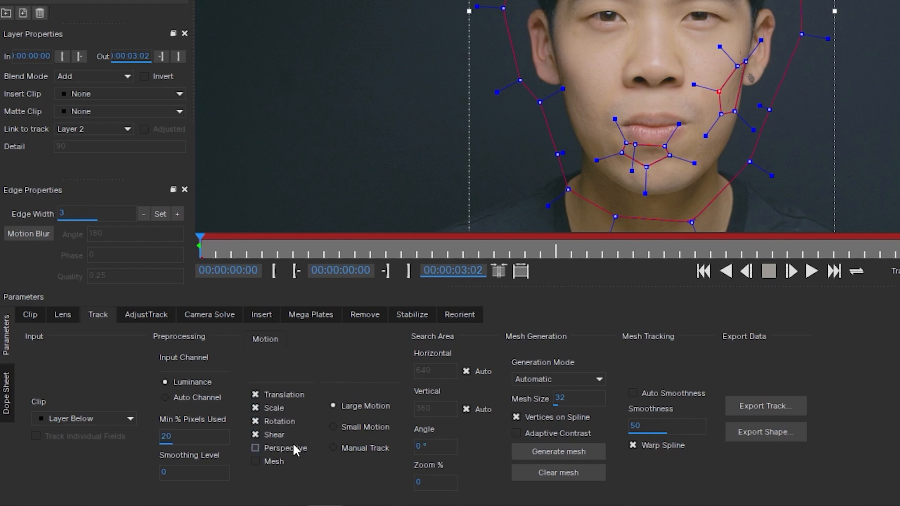
Enable Mesh motion for the track and generate an Automatic mesh with a mesh size of 32
{"action": "left_click", "coordinate": [272, 462]}
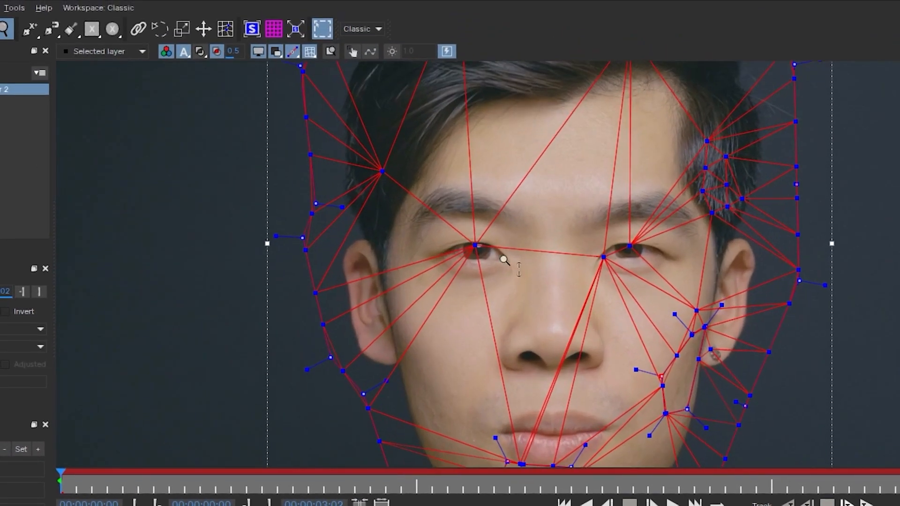
{"action": "key", "text": "z"}
Add mesh vertices by hand on the forehead, the nose bridge, beside the nose, on the cheek and near the inner eye
{"action": "left_click", "coordinate": [225, 29]}
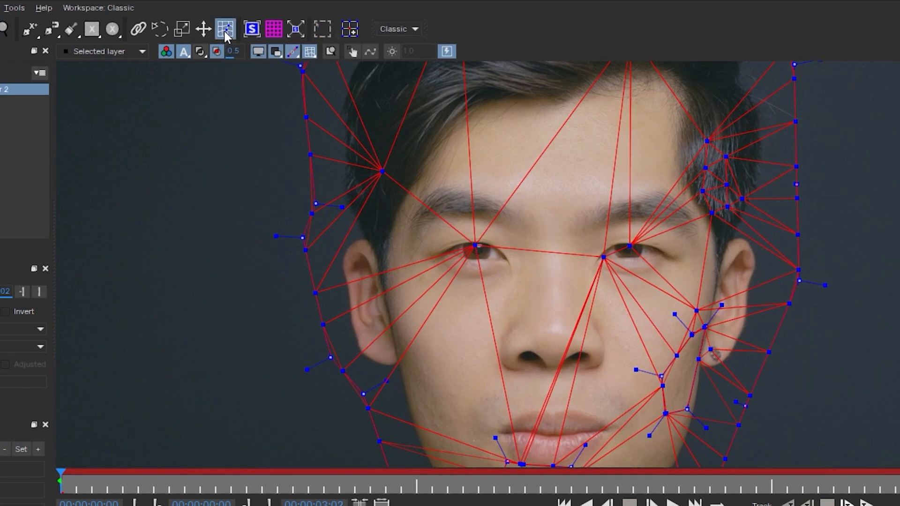
{"action": "left_click", "coordinate": [349, 29]}
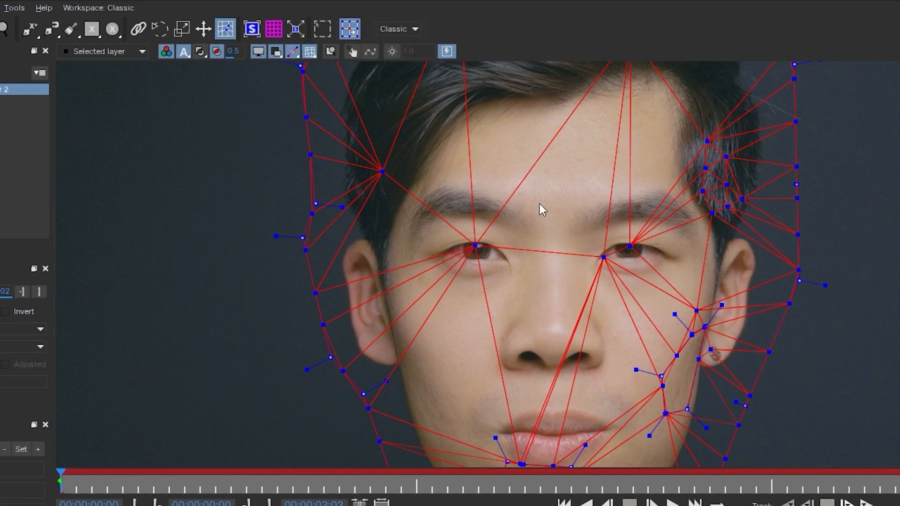
{"action": "left_click", "coordinate": [545, 151]}
{"action": "left_click", "coordinate": [547, 252]}
{"action": "left_click", "coordinate": [494, 337]}
{"action": "left_click", "coordinate": [413, 341]}
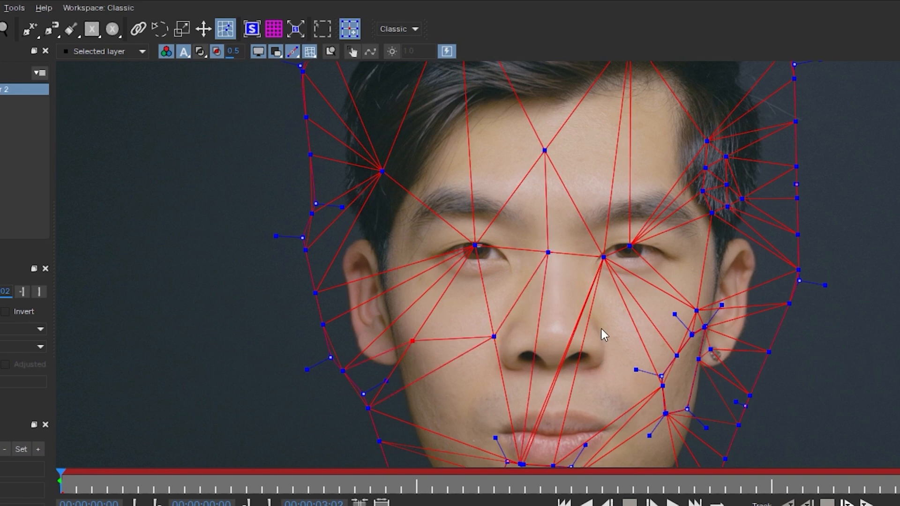
{"action": "left_click", "coordinate": [580, 255]}
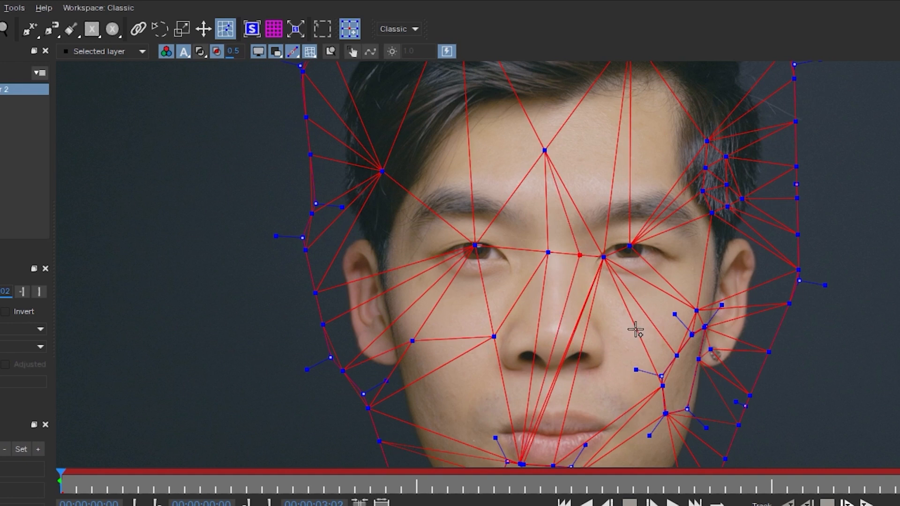
Set mesh generation to Uniform, clear the hand-edited mesh and generate a new one at mesh size 32
{"action": "scroll", "coordinate": [637, 328], "scroll_direction": "down", "scroll_amount": 3}
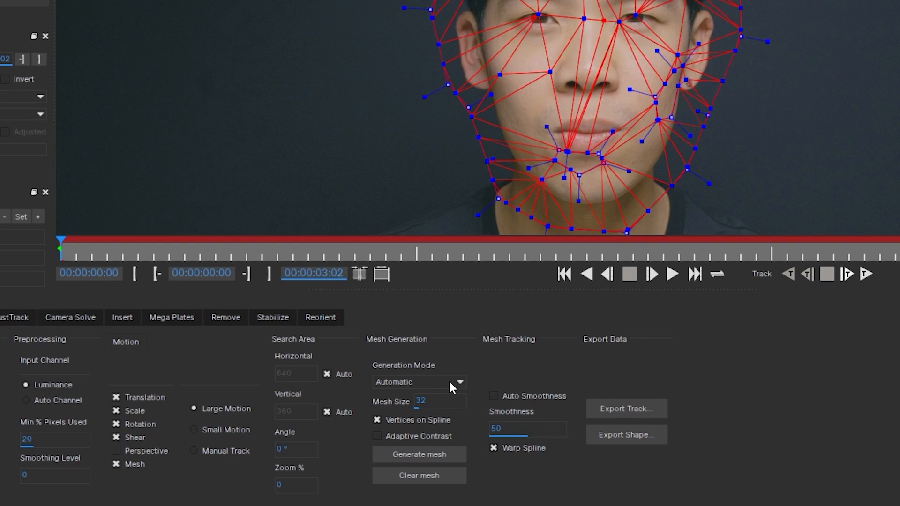
{"action": "left_click", "coordinate": [450, 382]}
{"action": "left_click", "coordinate": [443, 407]}
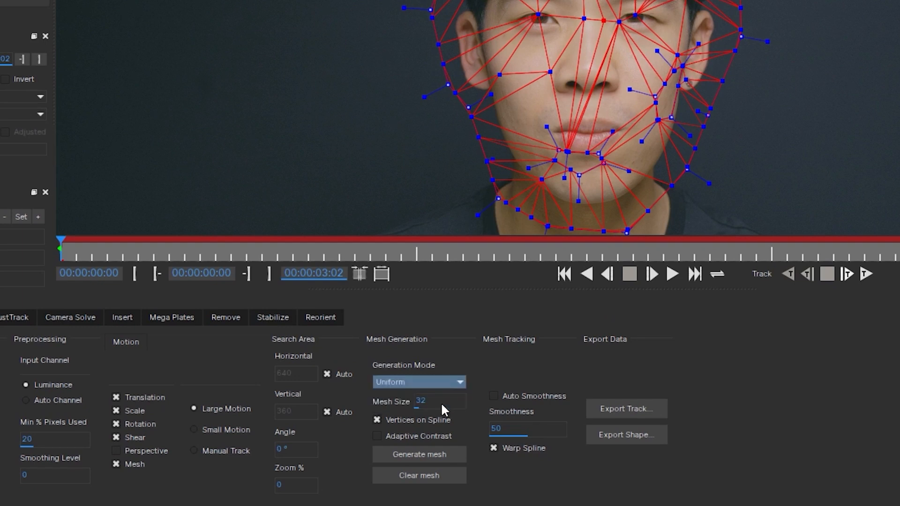
{"action": "scroll", "coordinate": [703, 28], "scroll_direction": "down", "scroll_amount": 2}
{"action": "left_click_drag", "start_coordinate": [680, 54], "coordinate": [687, 32]}
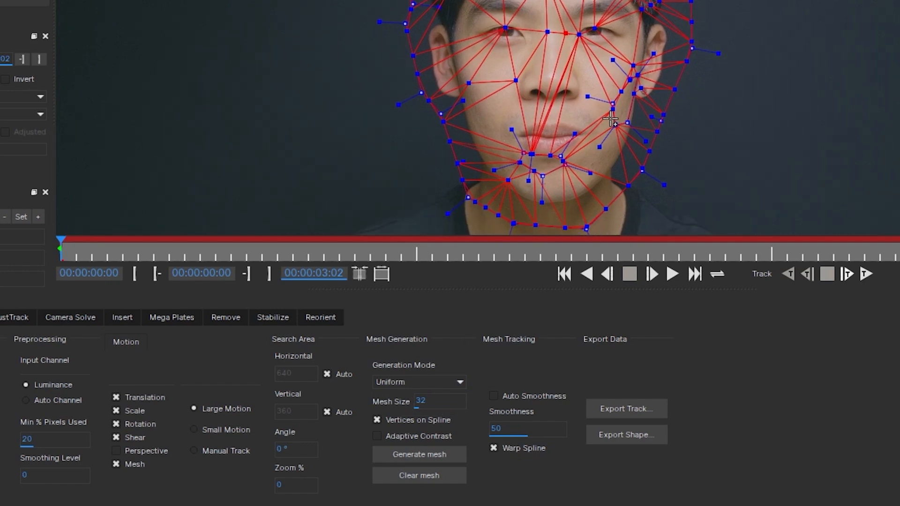
{"action": "left_click", "coordinate": [429, 476]}
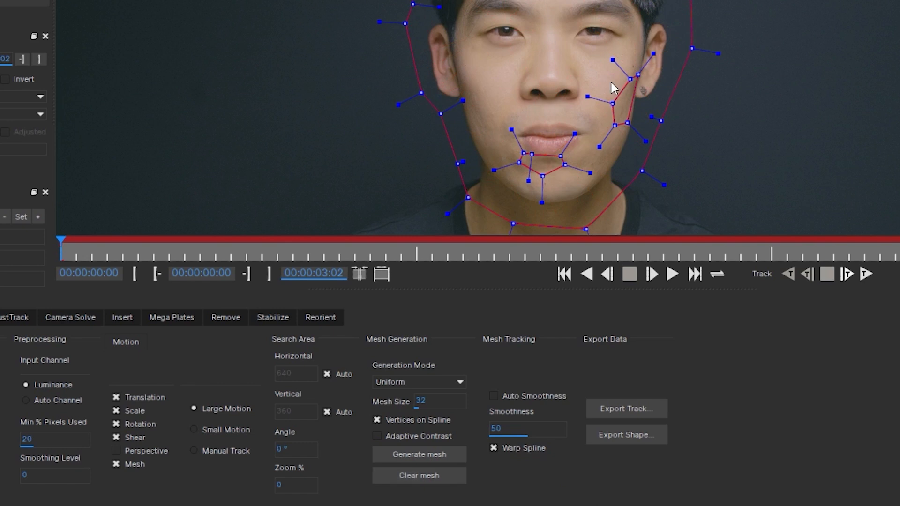
{"action": "left_click", "coordinate": [432, 452]}
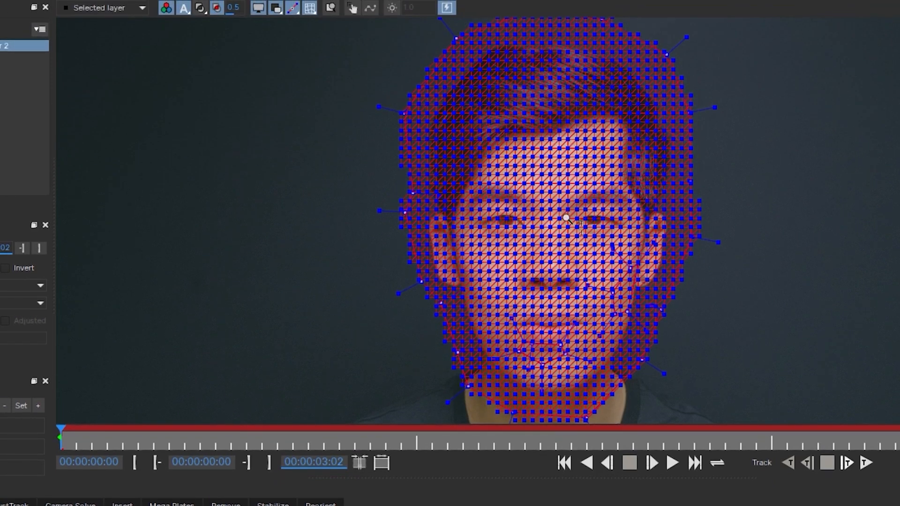
{"action": "left_click_drag", "start_coordinate": [583, 120], "coordinate": [595, 232]}
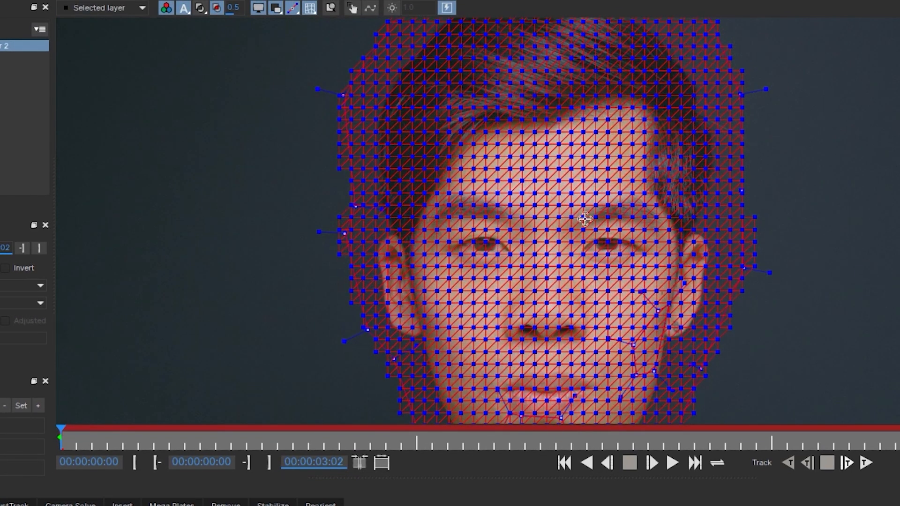
{"action": "scroll", "coordinate": [612, 182], "scroll_direction": "down", "scroll_amount": 2}
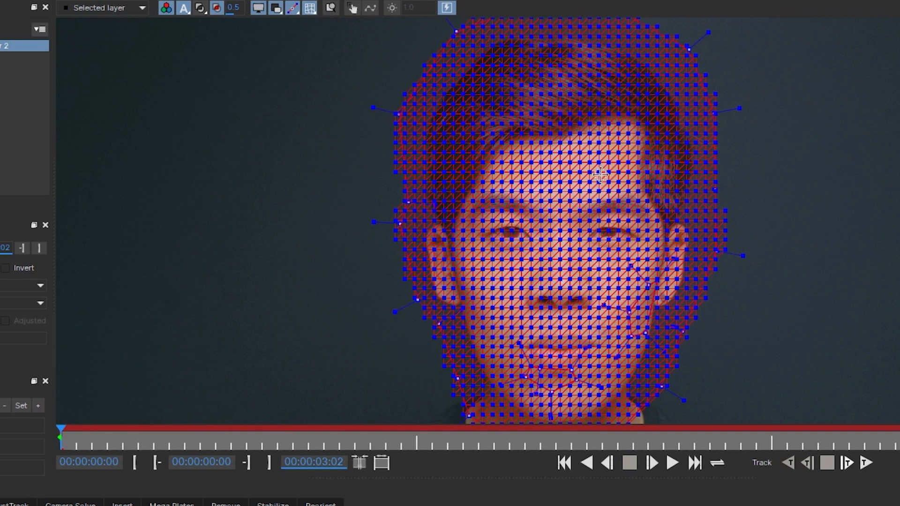
{"action": "scroll", "coordinate": [581, 227], "scroll_direction": "up", "scroll_amount": 2}
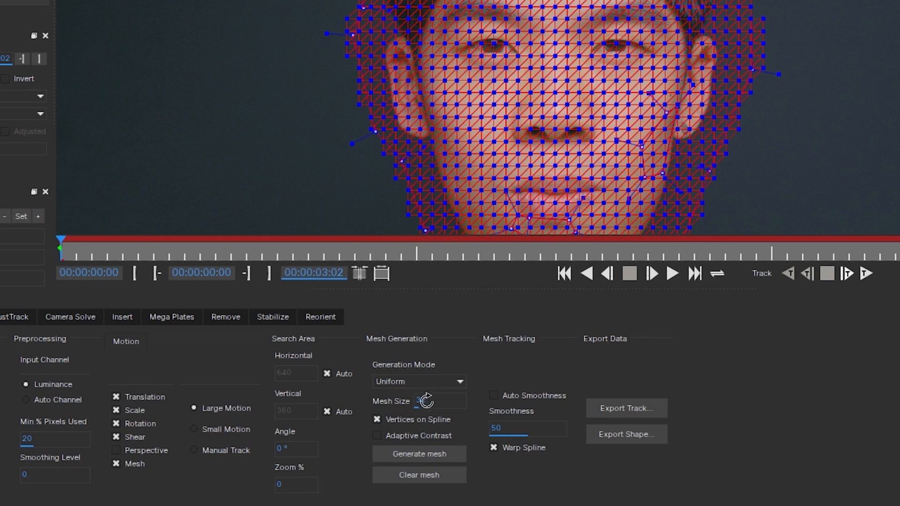
Set the mesh size to 78, clear the existing mesh and generate a coarser uniform mesh
{"action": "left_click_drag", "start_coordinate": [422, 402], "coordinate": [426, 377]}
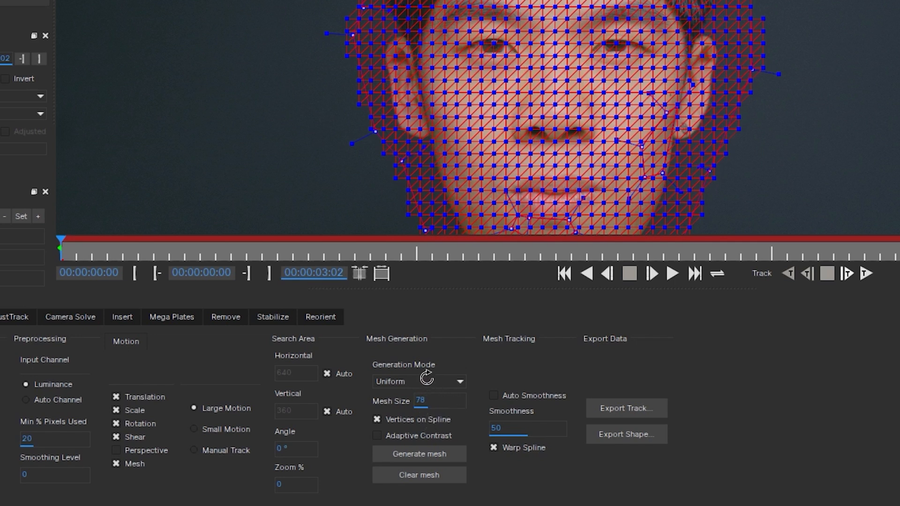
{"action": "left_click", "coordinate": [429, 474]}
{"action": "left_click", "coordinate": [429, 453]}
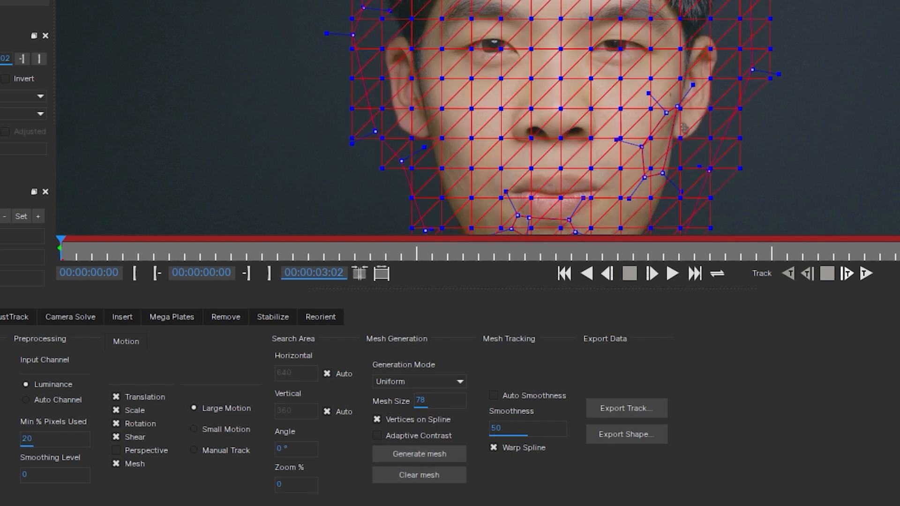
Set the mesh size to 25, clear the coarse mesh and generate a denser uniform mesh over the head
{"action": "left_click_drag", "start_coordinate": [418, 402], "coordinate": [410, 412]}
{"action": "key", "text": "BackSpace"}
{"action": "key", "text": "BackSpace"}
{"action": "type", "text": "26"}
{"action": "key", "text": "z"}
{"action": "left_click_drag", "start_coordinate": [881, 25], "coordinate": [870, 168]}
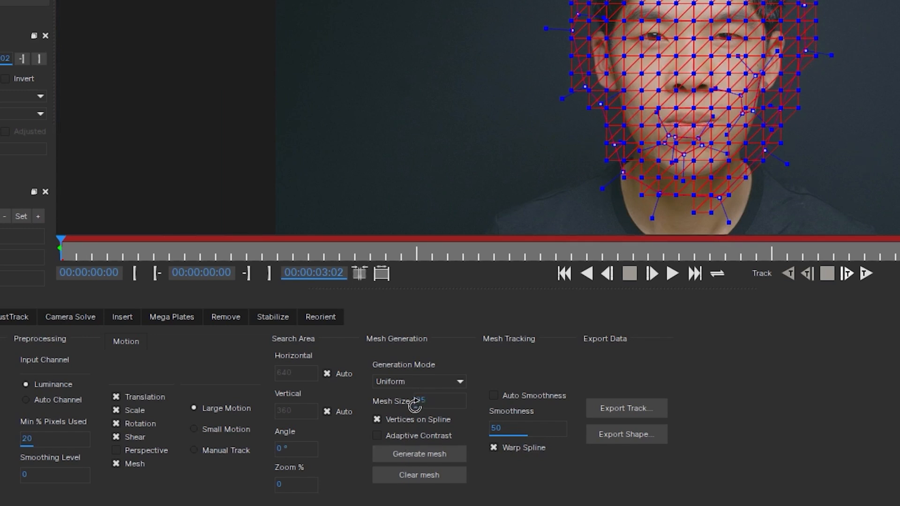
{"action": "left_click", "coordinate": [406, 476]}
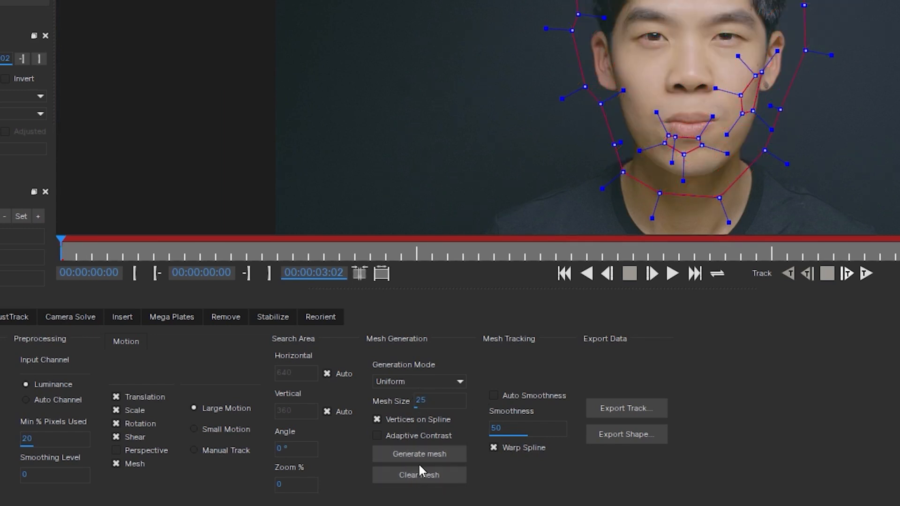
{"action": "left_click", "coordinate": [417, 457]}
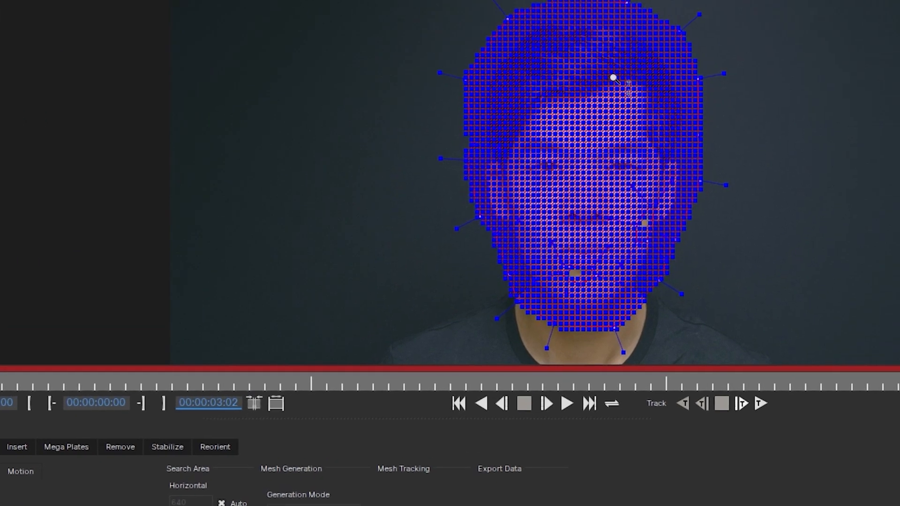
{"action": "left_click_drag", "start_coordinate": [612, 238], "coordinate": [574, 208]}
{"action": "key", "text": "x"}
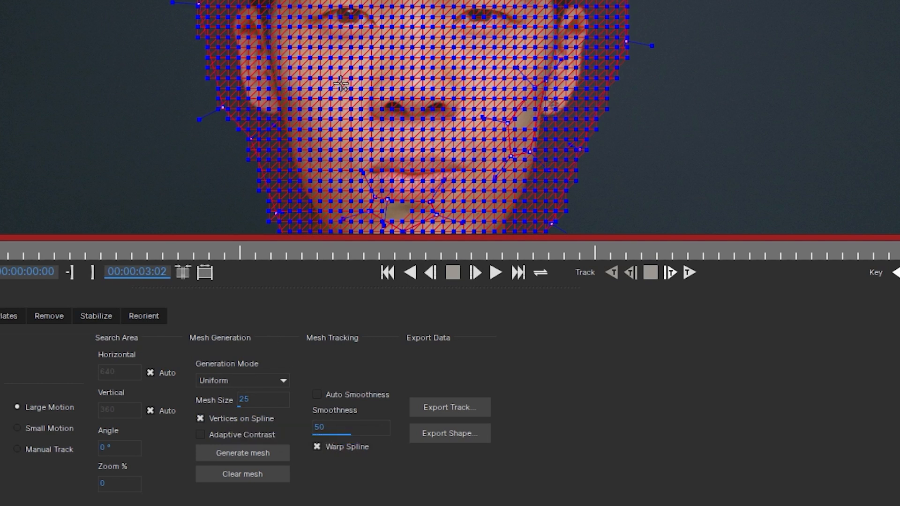
Inspect how the mesh edge lines up with the spline beside the ear, turning the track mesh display off and back on
{"action": "key", "text": "z"}
{"action": "left_click_drag", "start_coordinate": [174, 87], "coordinate": [169, 0]}
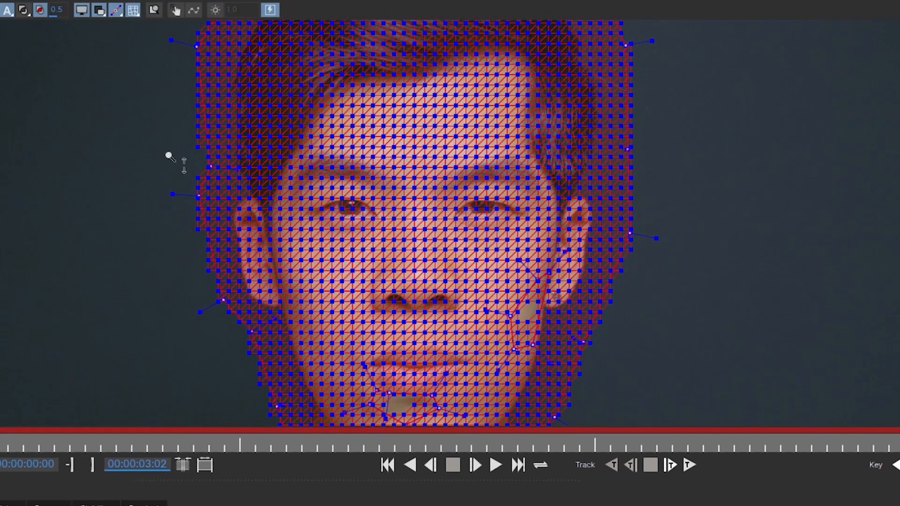
{"action": "left_click_drag", "start_coordinate": [209, 131], "coordinate": [213, 0]}
{"action": "left_click_drag", "start_coordinate": [212, 229], "coordinate": [218, 108]}
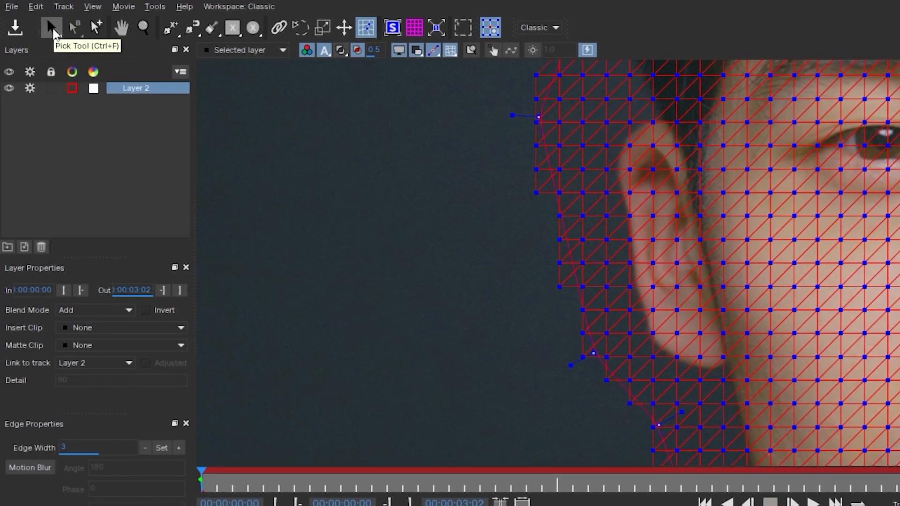
{"action": "left_click", "coordinate": [53, 29]}
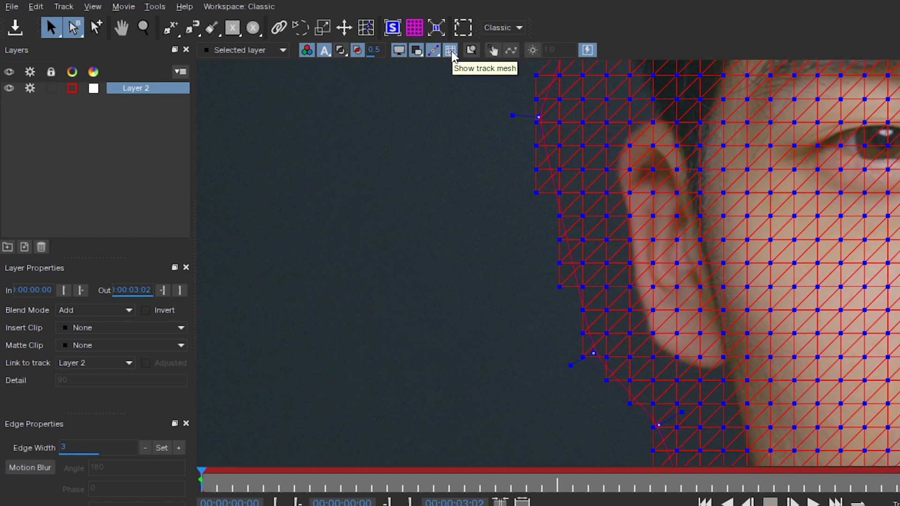
{"action": "left_click", "coordinate": [451, 52]}
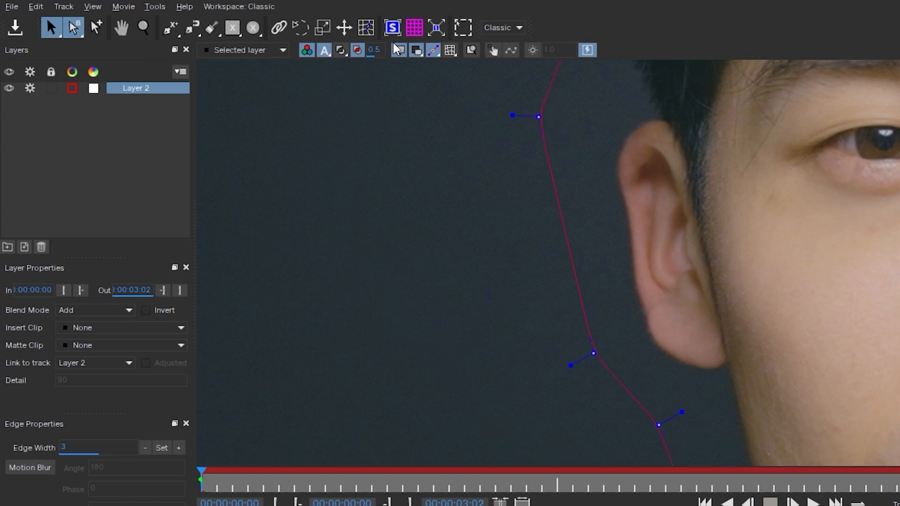
{"action": "left_click", "coordinate": [451, 51]}
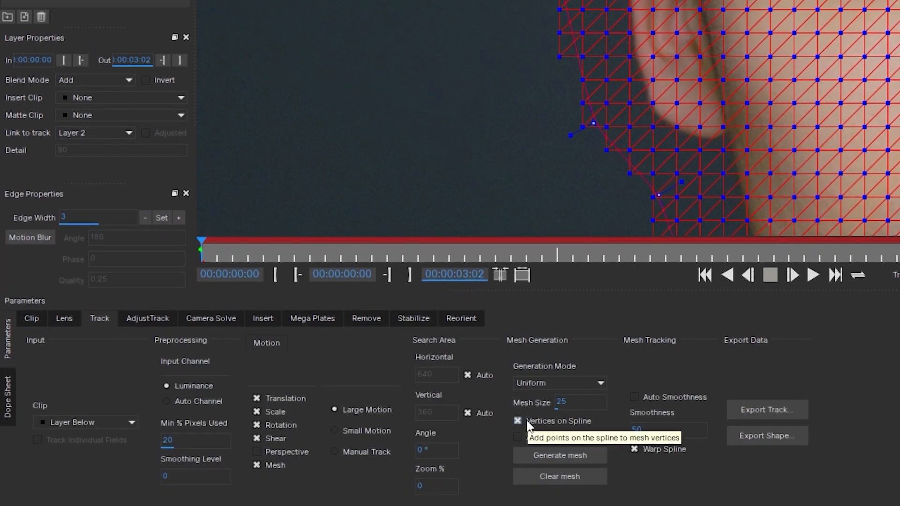
Turn off Vertices on Spline, clear the existing mesh and generate a new uniform mesh at size 25
{"action": "left_click", "coordinate": [526, 420]}
{"action": "left_click", "coordinate": [575, 475]}
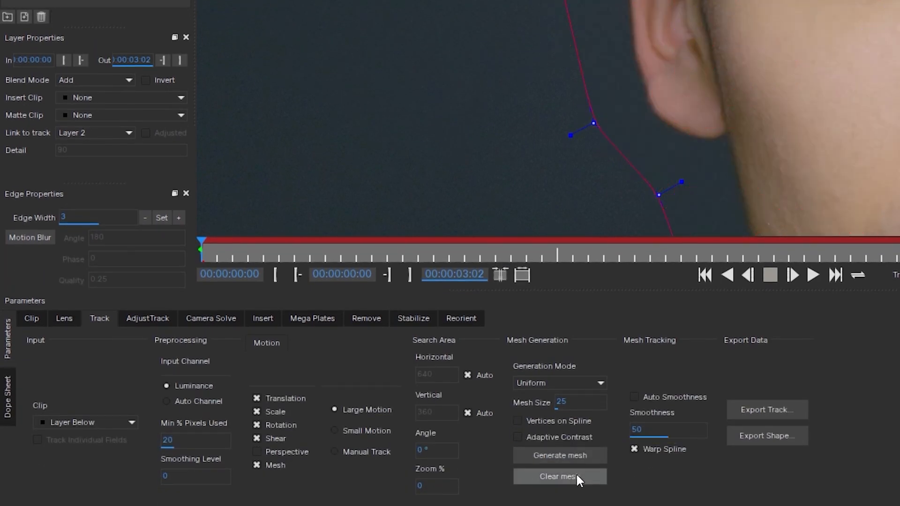
{"action": "left_click", "coordinate": [572, 457]}
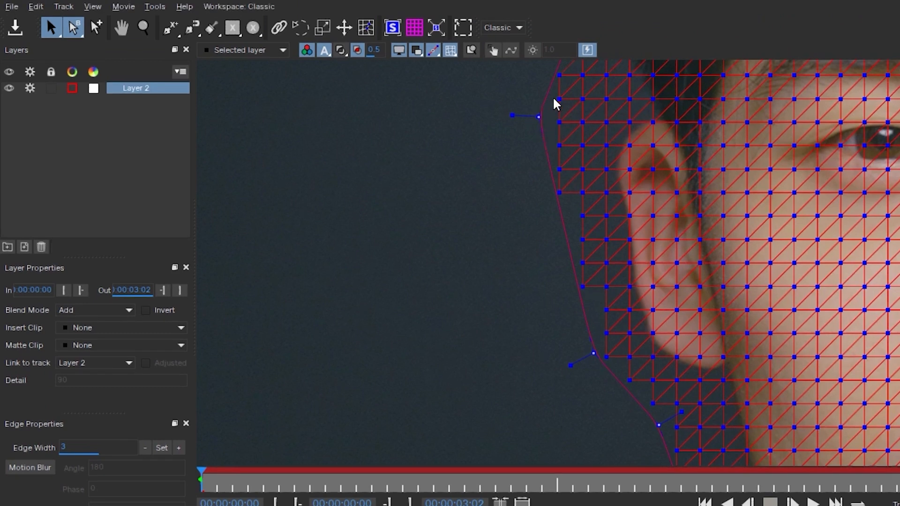
Examine how the new mesh fits around the cut-out areas on the cheek and below the lower lip
{"action": "key", "text": "z"}
{"action": "left_click_drag", "start_coordinate": [798, 167], "coordinate": [860, 327]}
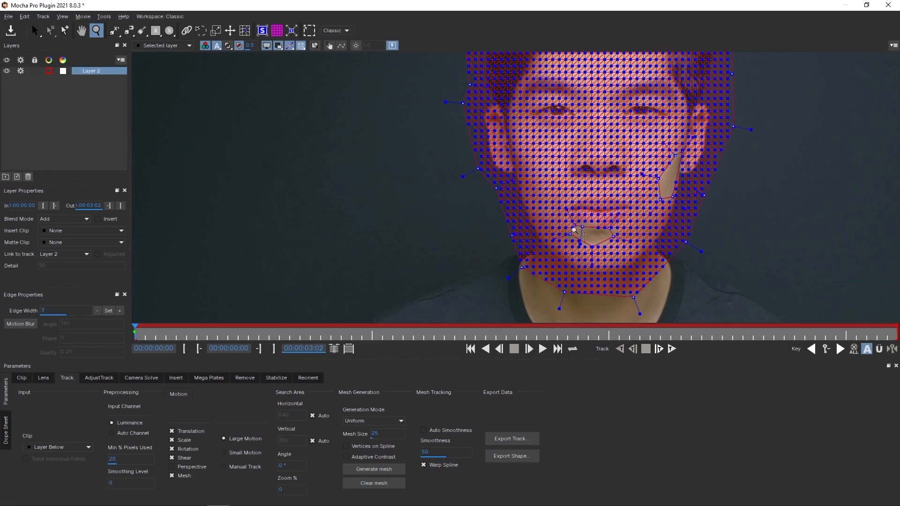
{"action": "key", "text": "x"}
{"action": "left_click_drag", "start_coordinate": [650, 214], "coordinate": [594, 131]}
{"action": "key", "text": "z"}
{"action": "left_click_drag", "start_coordinate": [575, 245], "coordinate": [586, 152]}
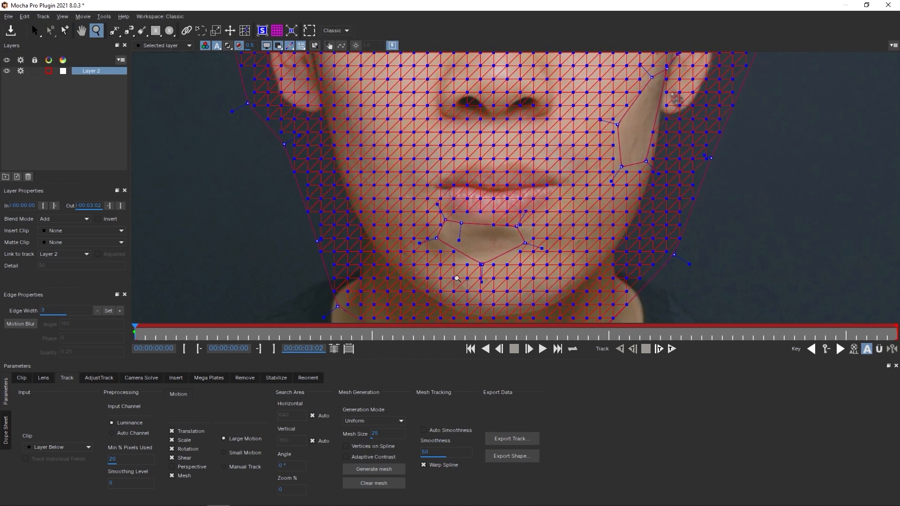
{"action": "key", "text": "z"}
{"action": "left_click_drag", "start_coordinate": [482, 256], "coordinate": [477, 203]}
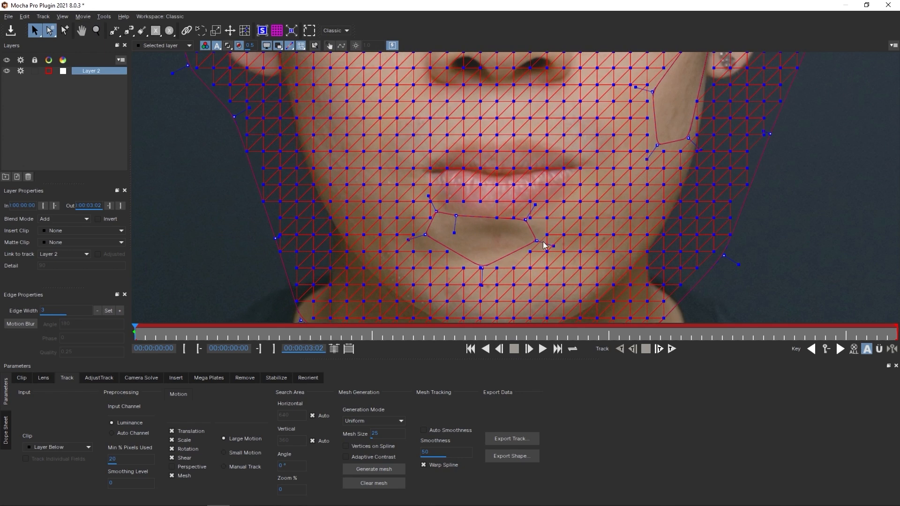
Enable Vertices on Spline, clear the mesh and regenerate it to compare how it treats the cut-out areas
{"action": "left_click", "coordinate": [373, 446]}
{"action": "left_click", "coordinate": [379, 482]}
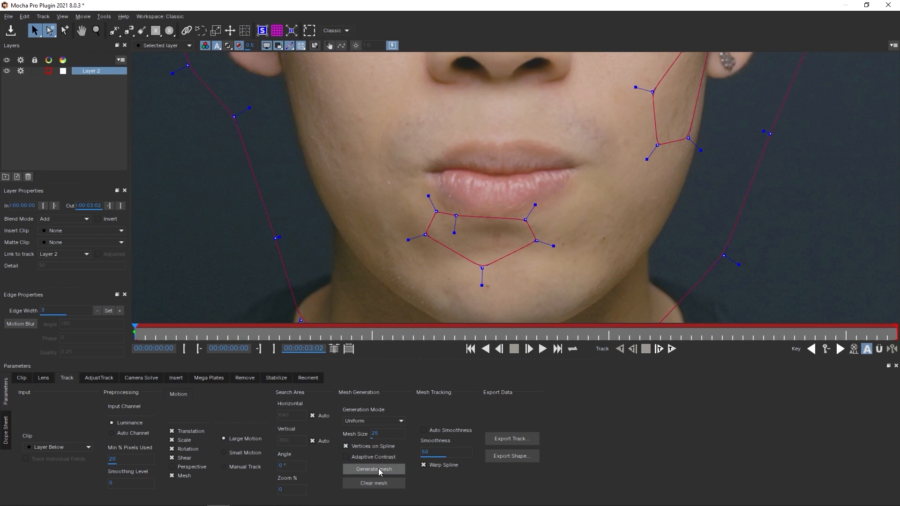
{"action": "left_click", "coordinate": [378, 468]}
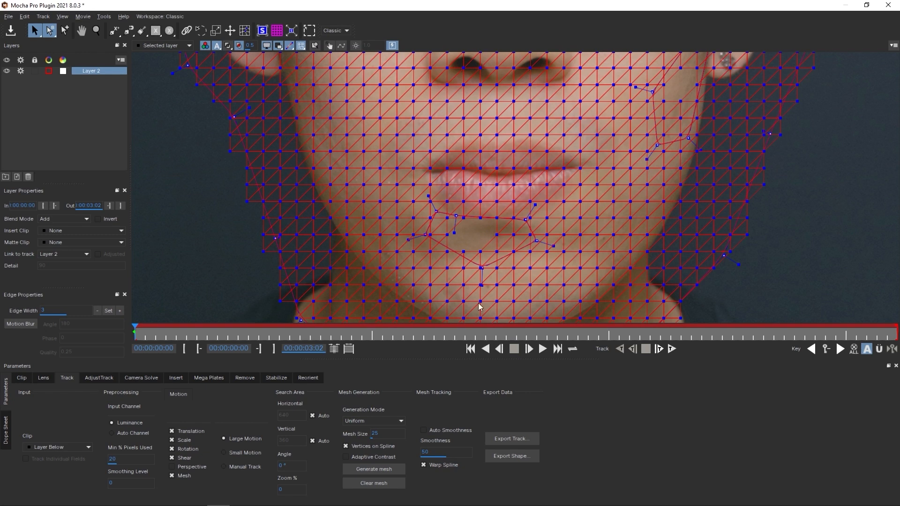
Disable Vertices on Spline again, clear the mesh and regenerate it so the cheek and chin cut-outs stay free of vertices
{"action": "left_click_drag", "start_coordinate": [648, 156], "coordinate": [608, 184]}
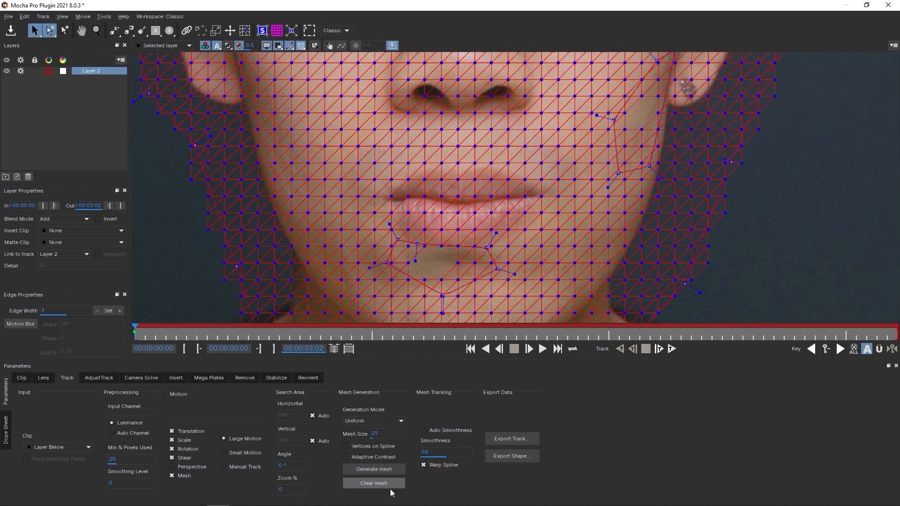
{"action": "left_click", "coordinate": [375, 482]}
{"action": "left_click", "coordinate": [376, 471]}
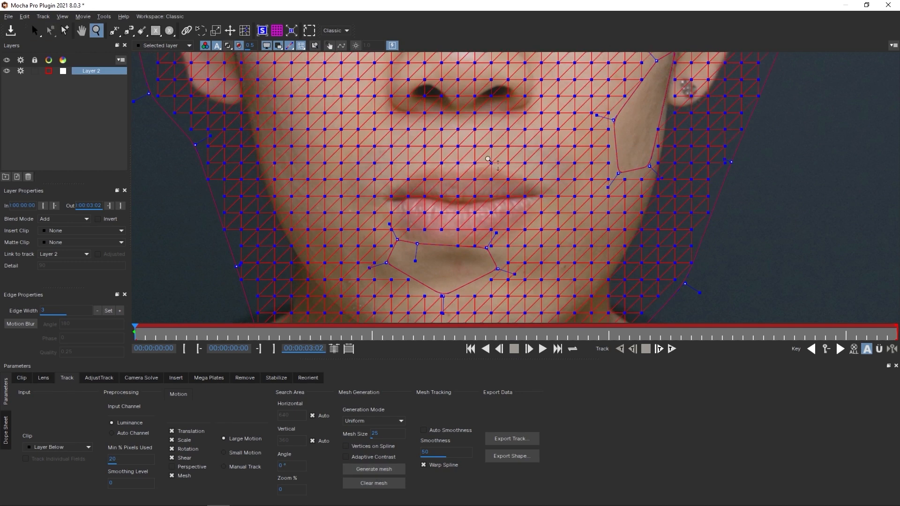
Look over the regenerated mesh across the whole head, from the chin and cheek cut-outs up to the hair
{"action": "scroll", "coordinate": [505, 207], "scroll_direction": "down", "scroll_amount": 2}
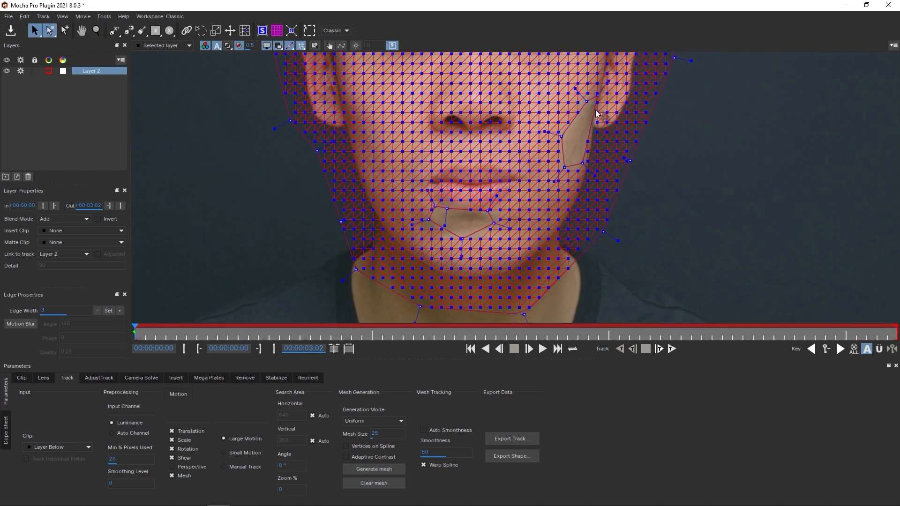
{"action": "key", "text": "z"}
{"action": "left_click_drag", "start_coordinate": [543, 180], "coordinate": [534, 217]}
{"action": "key", "text": "x"}
{"action": "left_click_drag", "start_coordinate": [553, 136], "coordinate": [538, 212]}
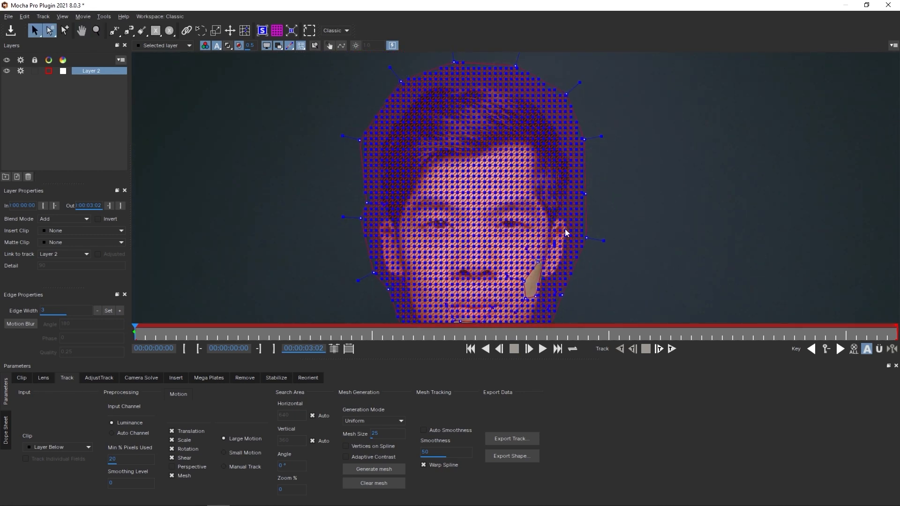
{"action": "key", "text": "x"}
{"action": "left_click_drag", "start_coordinate": [563, 229], "coordinate": [544, 173]}
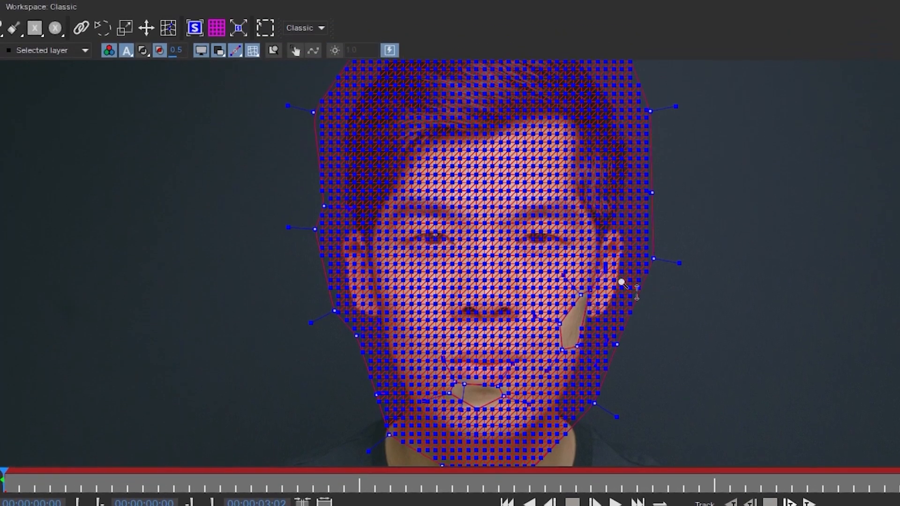
{"action": "left_click_drag", "start_coordinate": [622, 282], "coordinate": [640, 61]}
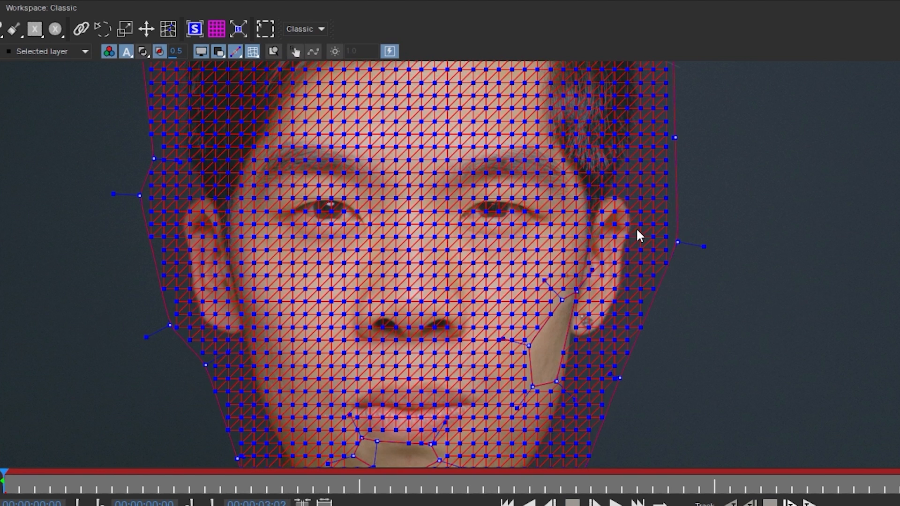
{"action": "scroll", "coordinate": [625, 324], "scroll_direction": "down", "scroll_amount": 2}
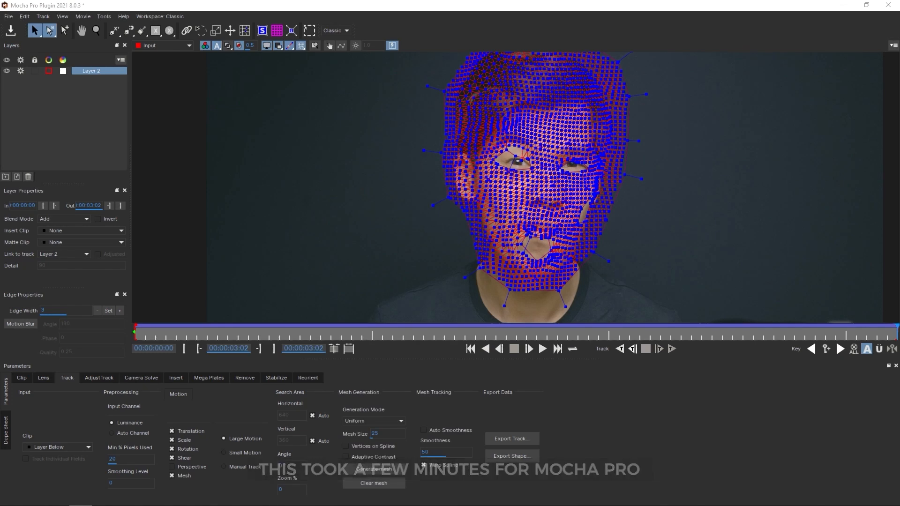
Review the tracked mesh on the face over the opening frames, scrubbing from the start to 00:00:00:15
{"action": "left_click", "coordinate": [300, 335]}
{"action": "key", "text": "z"}
{"action": "mouse_move", "coordinate": [564, 164]}
{"action": "left_mouse_down"}
{"action": "mouse_move", "coordinate": [575, 64]}
{"action": "mouse_move", "coordinate": [557, 177]}
{"action": "left_mouse_up"}
{"action": "left_click_drag", "start_coordinate": [566, 119], "coordinate": [565, 82]}
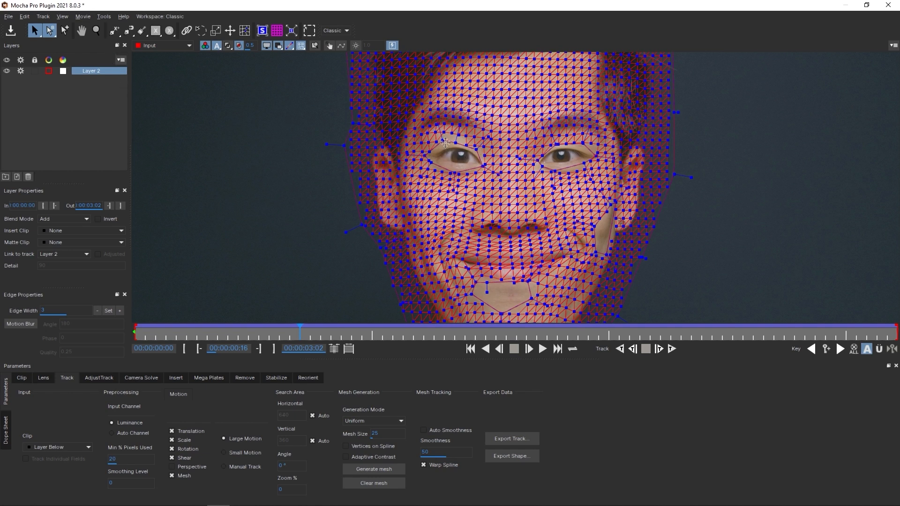
{"action": "left_click", "coordinate": [143, 333]}
{"action": "left_click_drag", "start_coordinate": [141, 331], "coordinate": [260, 326]}
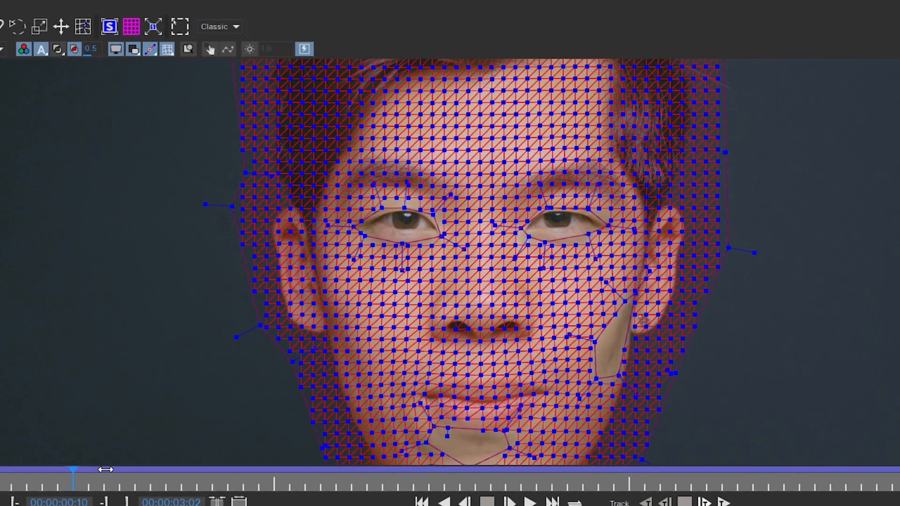
{"action": "left_click_drag", "start_coordinate": [106, 470], "coordinate": [151, 469]}
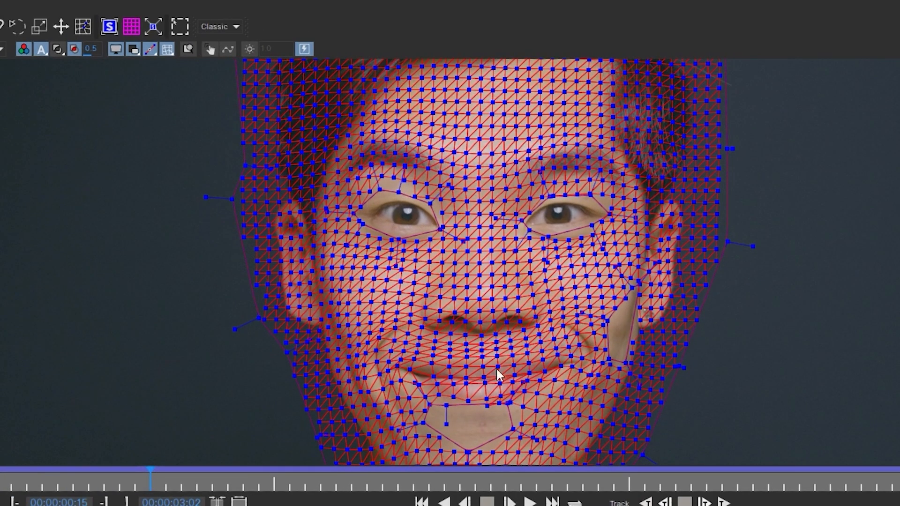
Compare the mesh around the mouth at 00:00:00:15 with its shape at 00:00:00:06
{"action": "scroll", "coordinate": [492, 386], "scroll_direction": "up", "scroll_amount": 2}
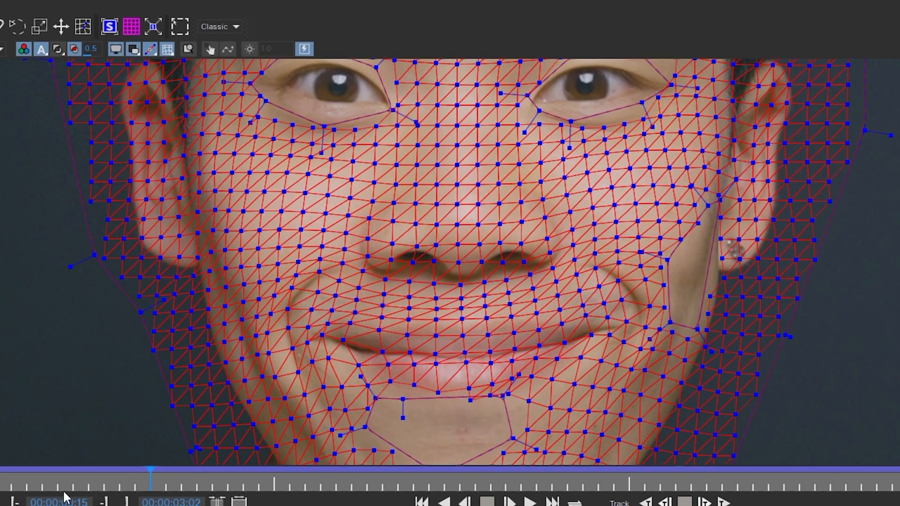
{"action": "left_click", "coordinate": [2, 481]}
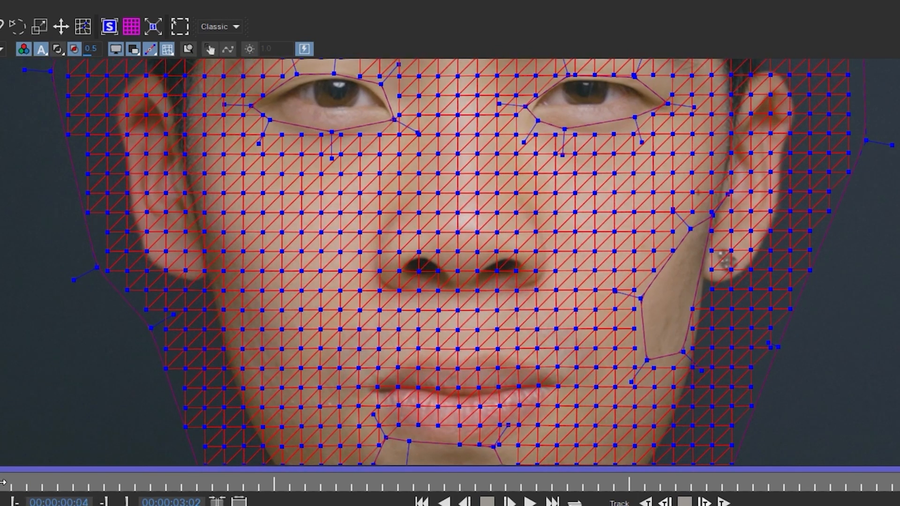
{"action": "left_click_drag", "start_coordinate": [3, 482], "coordinate": [11, 483]}
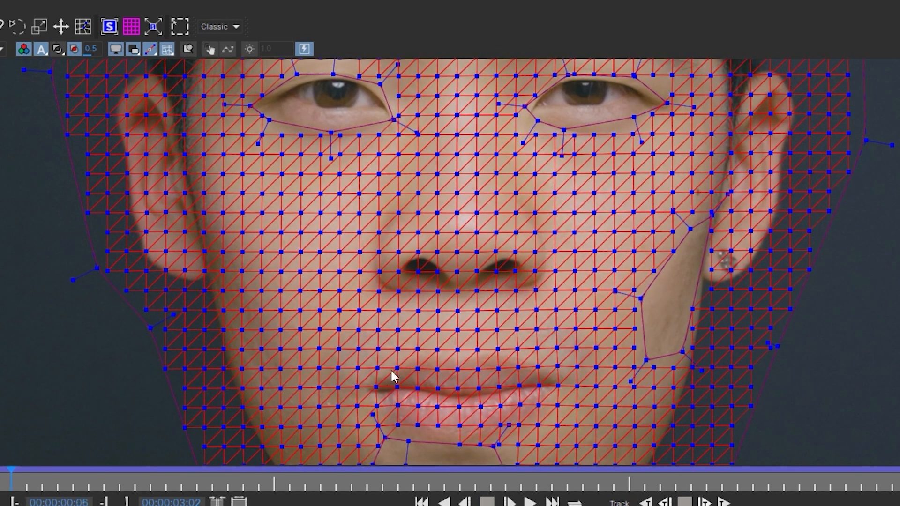
Examine how the tracked mesh follows the eyes, eyebrows and head turn at 00:00:01:15 and 00:00:02:10
{"action": "left_click_drag", "start_coordinate": [84, 482], "coordinate": [520, 477]}
{"action": "left_click_drag", "start_coordinate": [516, 138], "coordinate": [492, 323]}
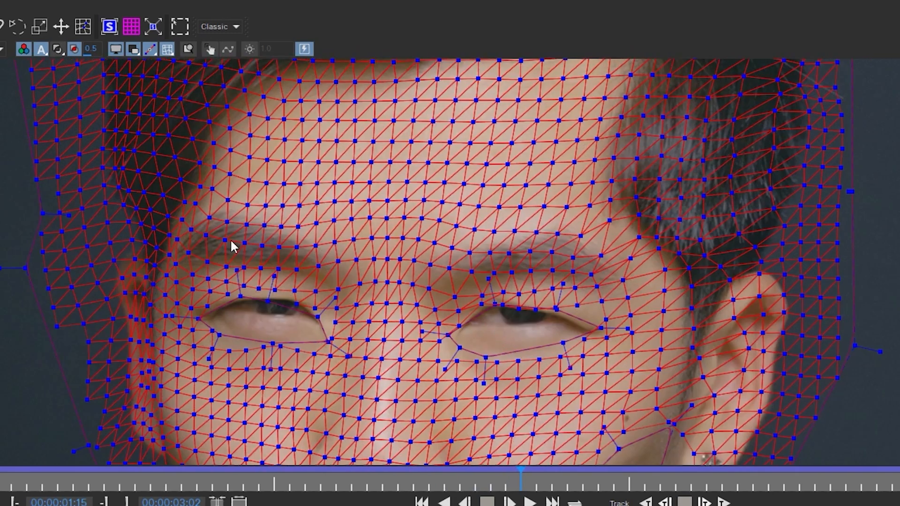
{"action": "key", "text": "Right"}
{"action": "left_click_drag", "start_coordinate": [580, 477], "coordinate": [818, 479]}
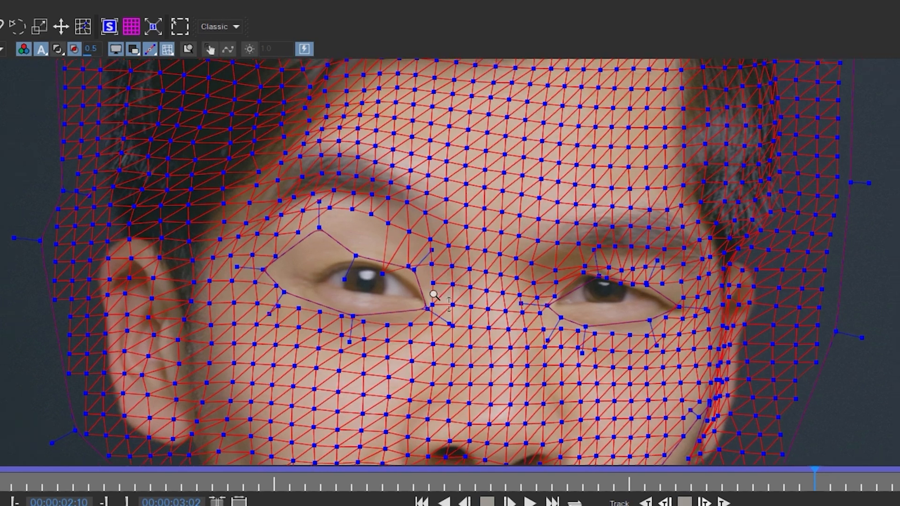
{"action": "left_click_drag", "start_coordinate": [433, 294], "coordinate": [432, 315]}
{"action": "left_click_drag", "start_coordinate": [537, 263], "coordinate": [542, 398]}
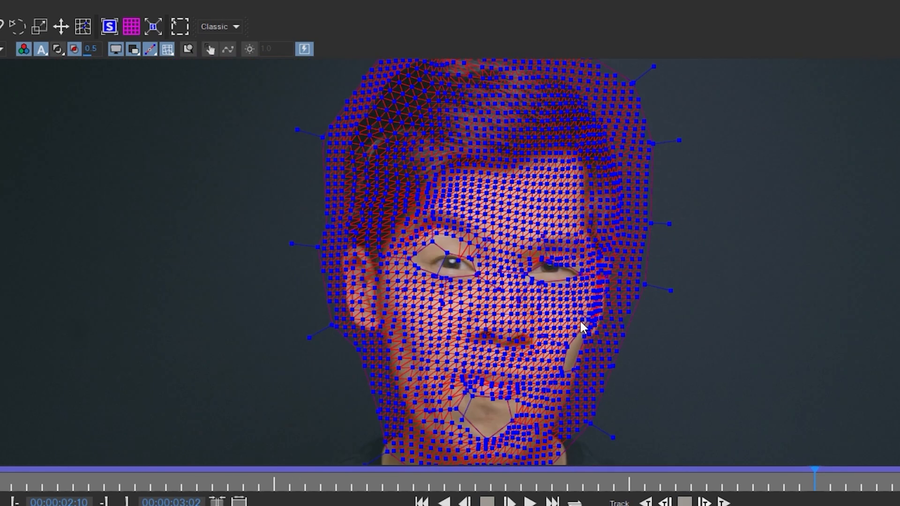
Return to the first frame, activate Edit Mesh and select the vertex beside the outer corner of the man's left eye
{"action": "left_click", "coordinate": [228, 481]}
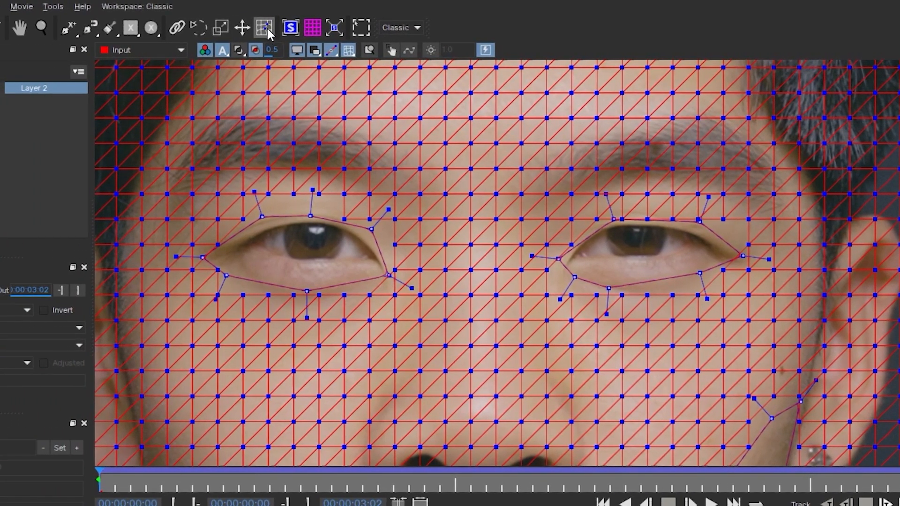
{"action": "left_click", "coordinate": [266, 27]}
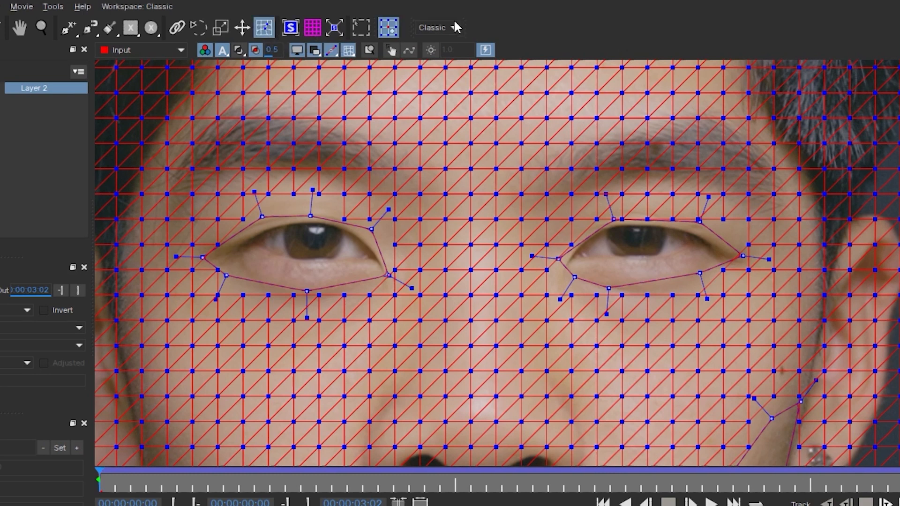
{"action": "mouse_move", "coordinate": [748, 245]}
{"action": "left_mouse_down"}
{"action": "mouse_move", "coordinate": [732, 244]}
{"action": "mouse_move", "coordinate": [753, 254]}
{"action": "mouse_move", "coordinate": [748, 245]}
{"action": "left_mouse_up"}
Follow the selected vertex to 00:00:00:15, go back to 00:00:00:10 and add a mesh keyframe there
{"action": "left_click_drag", "start_coordinate": [100, 488], "coordinate": [326, 491]}
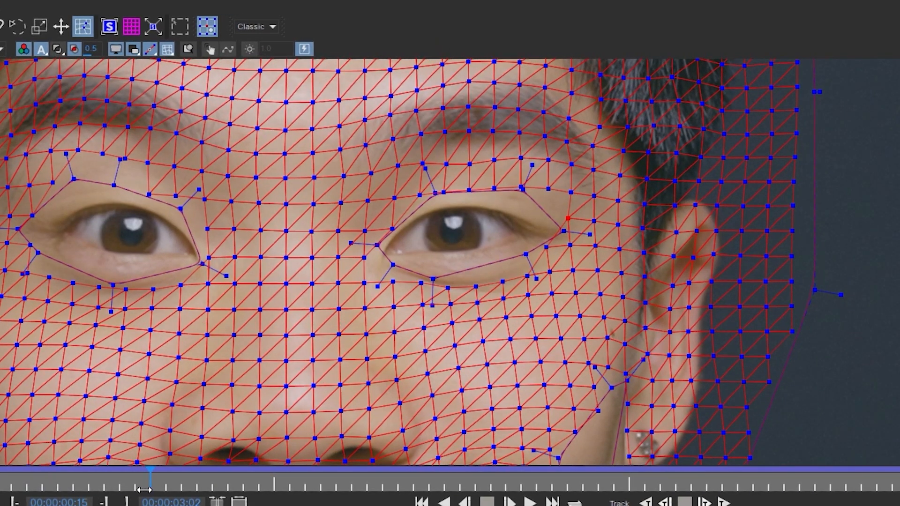
{"action": "left_click", "coordinate": [571, 218]}
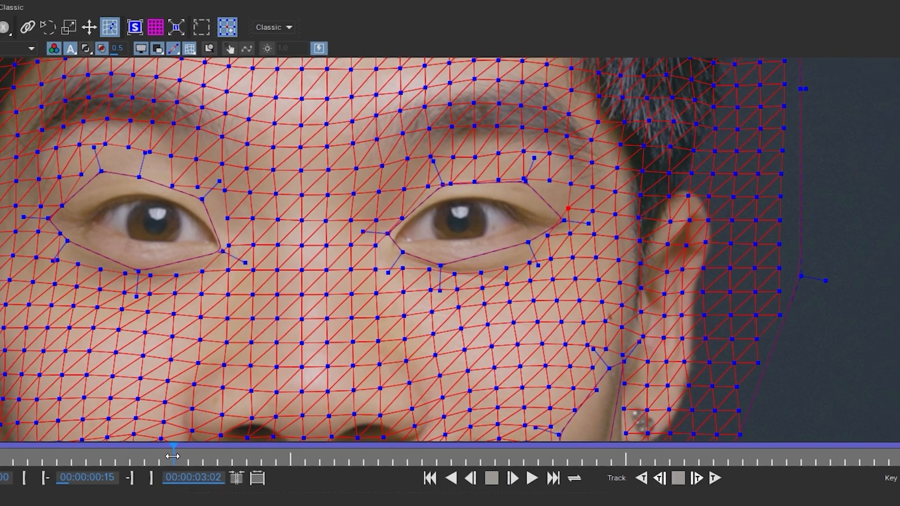
{"action": "left_click_drag", "start_coordinate": [149, 485], "coordinate": [71, 485]}
{"action": "left_click_drag", "start_coordinate": [237, 337], "coordinate": [229, 337]}
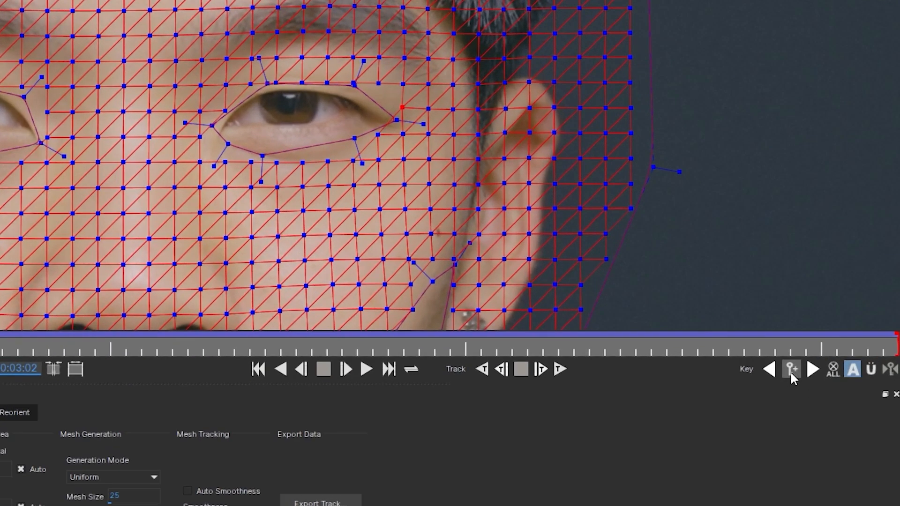
{"action": "left_click", "coordinate": [790, 370]}
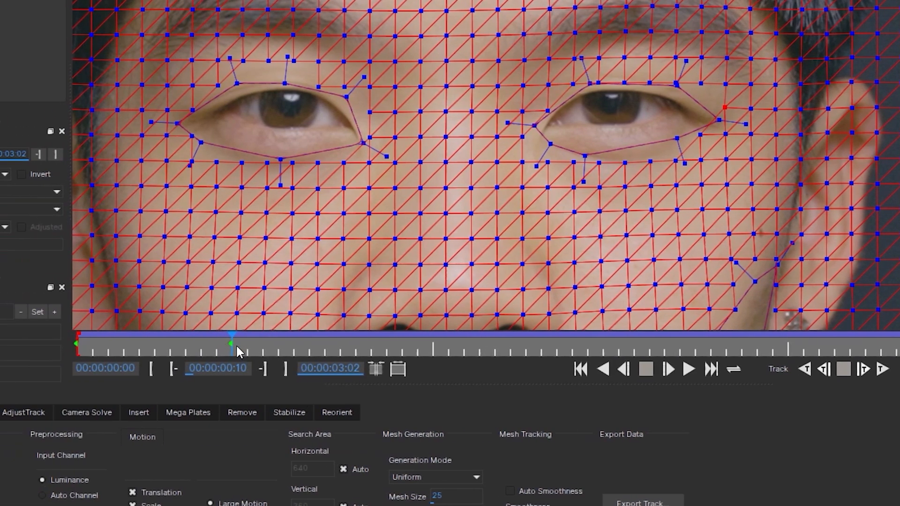
Reposition the selected eye-corner vertex at 00:00:00:15, first inward and back outward, and return to the clip's first frame
{"action": "left_click_drag", "start_coordinate": [232, 345], "coordinate": [311, 346]}
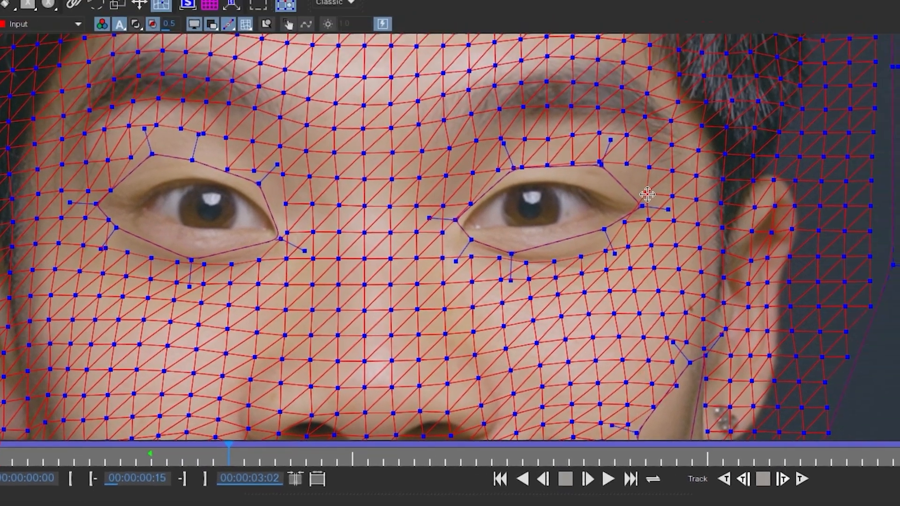
{"action": "left_click_drag", "start_coordinate": [727, 83], "coordinate": [706, 83]}
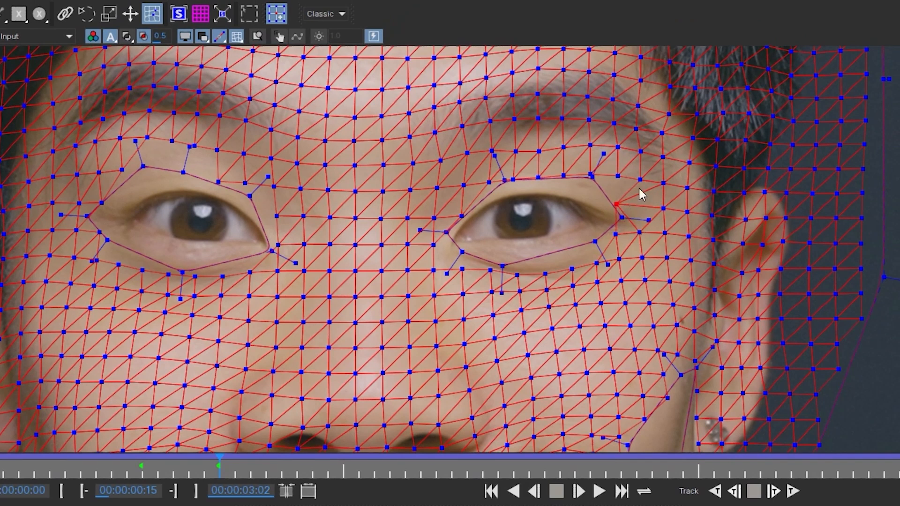
{"action": "left_click_drag", "start_coordinate": [618, 205], "coordinate": [621, 204]}
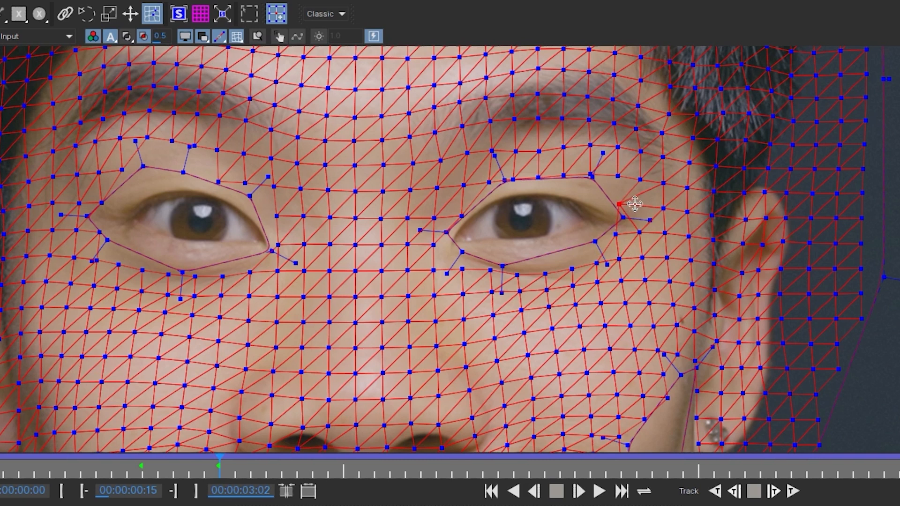
{"action": "left_click_drag", "start_coordinate": [619, 204], "coordinate": [641, 208]}
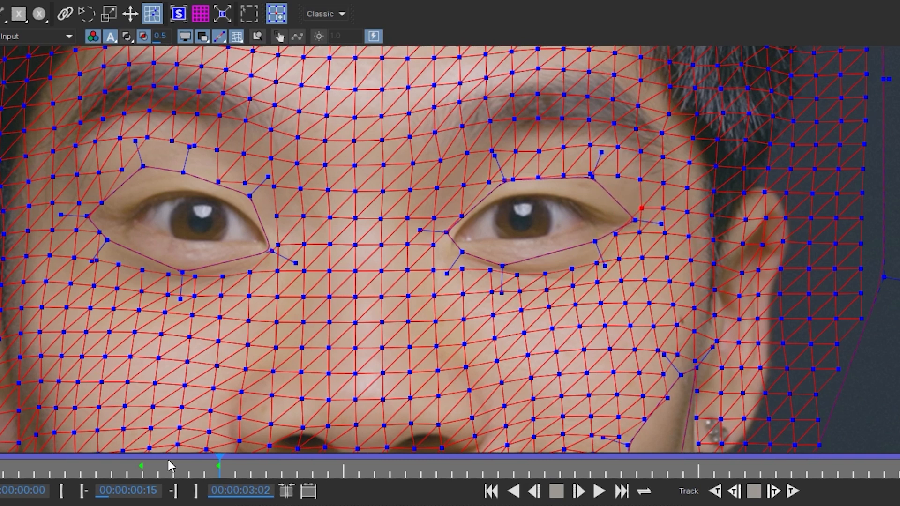
{"action": "mouse_move", "coordinate": [218, 466]}
{"action": "left_mouse_down"}
{"action": "mouse_move", "coordinate": [189, 468]}
{"action": "mouse_move", "coordinate": [219, 466]}
{"action": "left_mouse_up"}
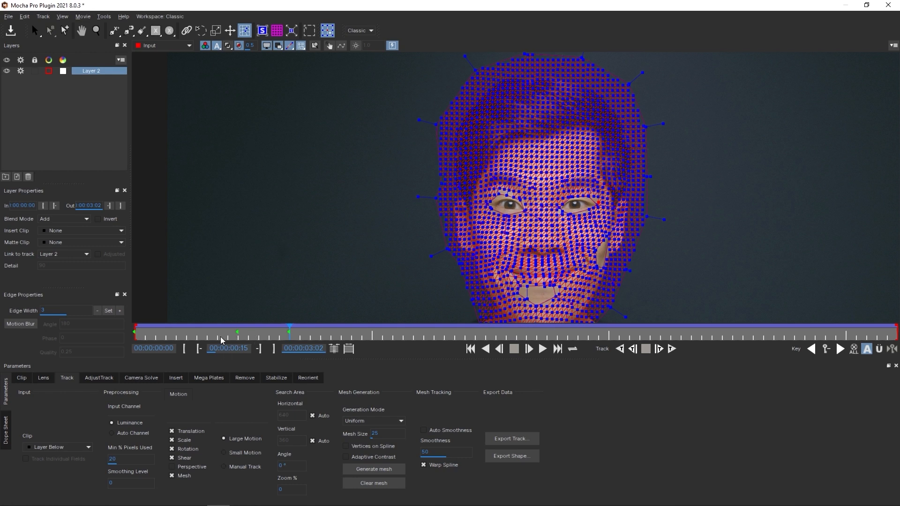
{"action": "left_click_drag", "start_coordinate": [199, 335], "coordinate": [100, 345]}
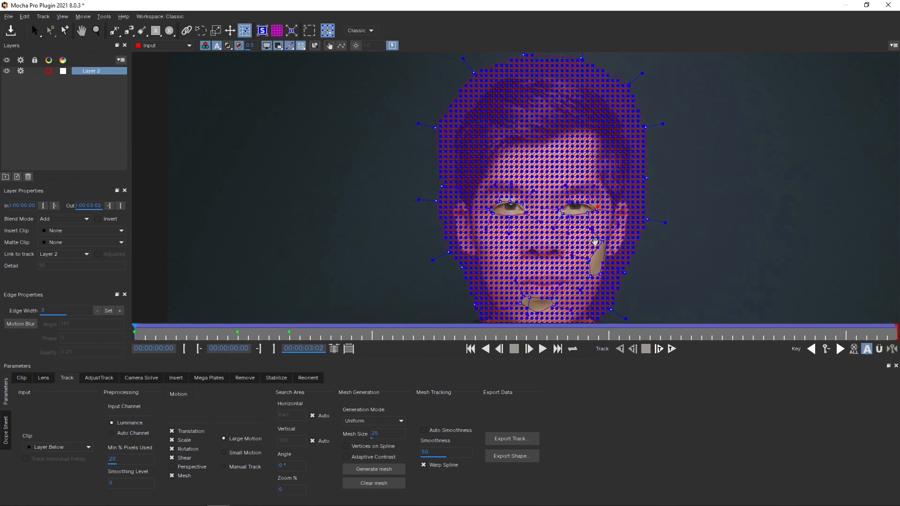
Display the planar surface, leave mesh editing, and hide the spline tangents, layer outlines and mesh so only the surface shows
{"action": "key", "text": "x"}
{"action": "left_click_drag", "start_coordinate": [530, 227], "coordinate": [510, 219]}
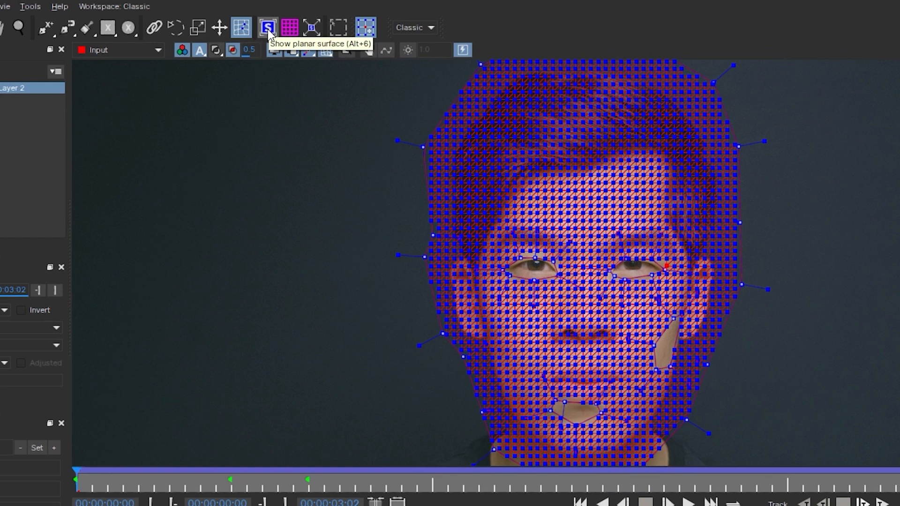
{"action": "left_click", "coordinate": [269, 29]}
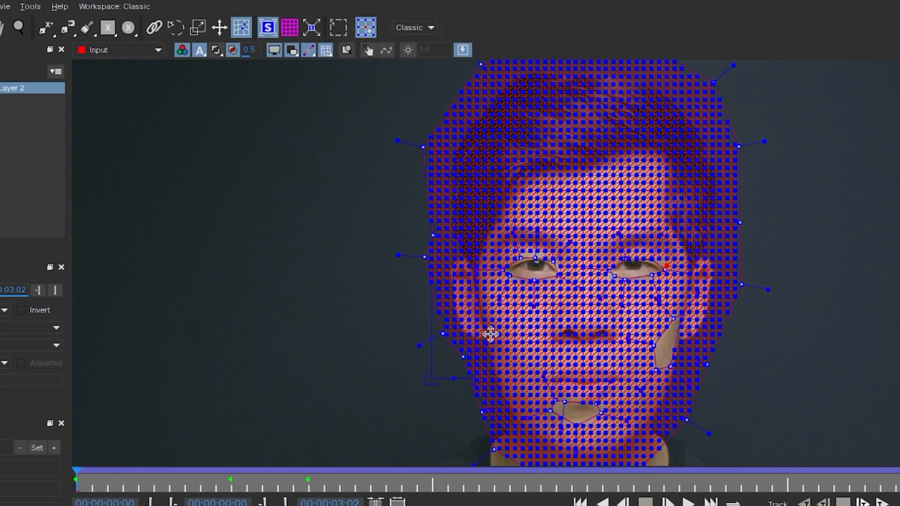
{"action": "left_click", "coordinate": [307, 51]}
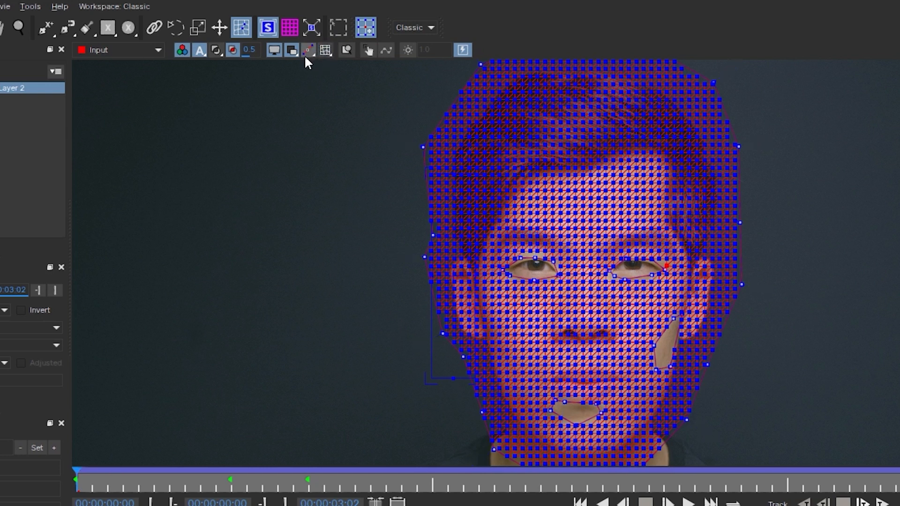
{"action": "left_click", "coordinate": [291, 51]}
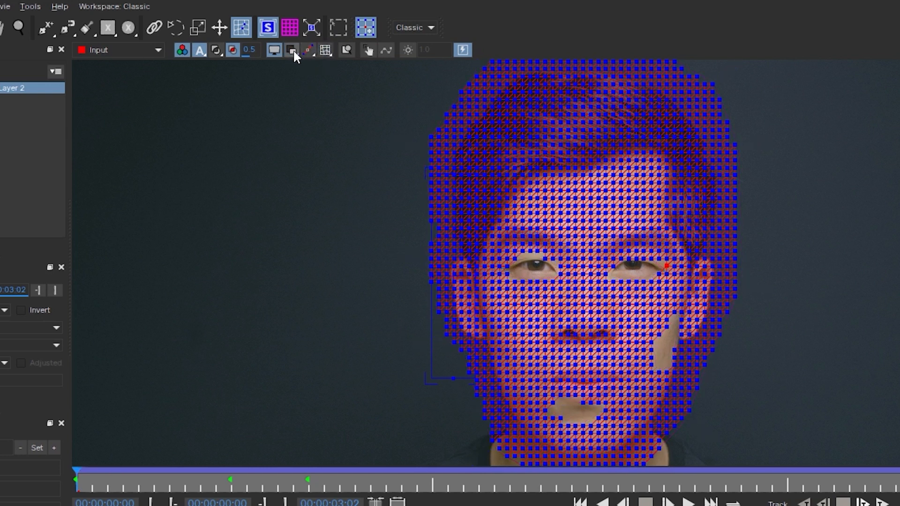
{"action": "left_click", "coordinate": [0, 27]}
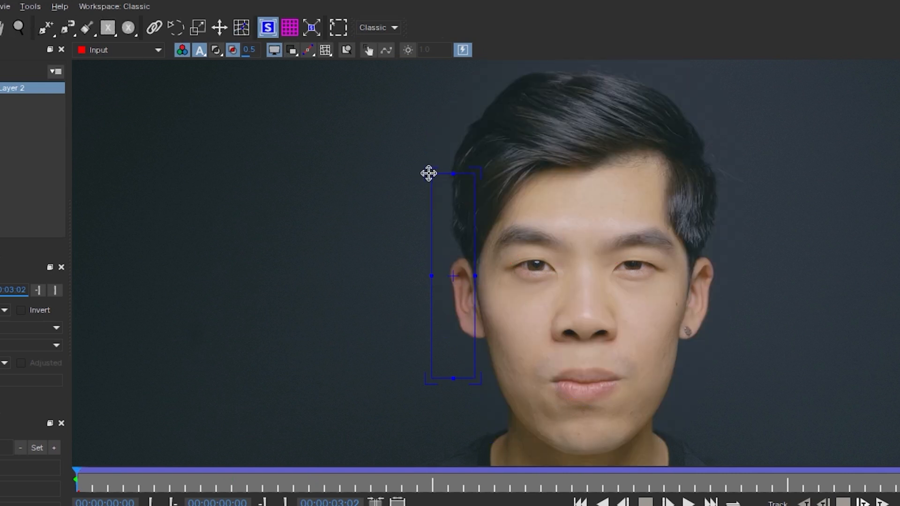
Expand the layer's planar surface to fill the entire frame
{"action": "left_click", "coordinate": [267, 28]}
{"action": "left_click", "coordinate": [268, 28]}
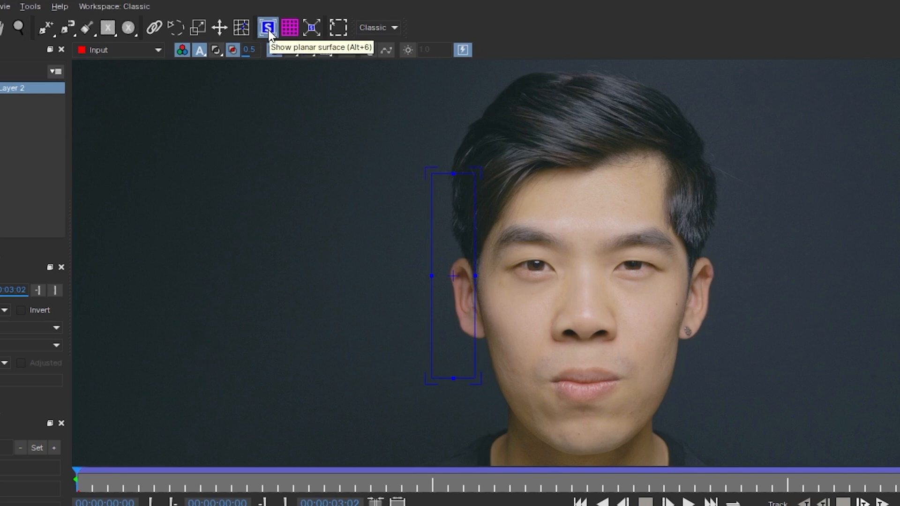
{"action": "key", "text": "z"}
{"action": "left_click_drag", "start_coordinate": [674, 242], "coordinate": [670, 354]}
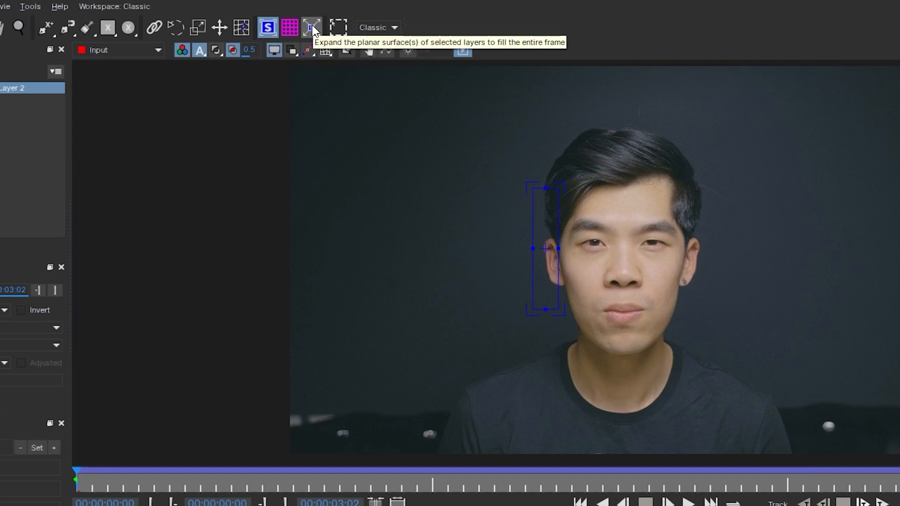
{"action": "left_click", "coordinate": [312, 28]}
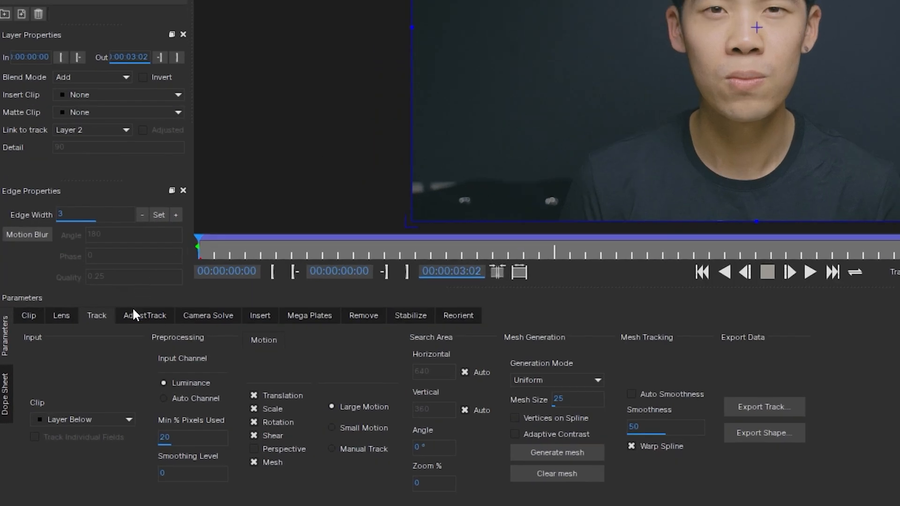
Enable Mesh Warp in Unwarp mode in the Stabilize module, redisplay the mesh and set the warp quality to High
{"action": "left_click", "coordinate": [419, 315]}
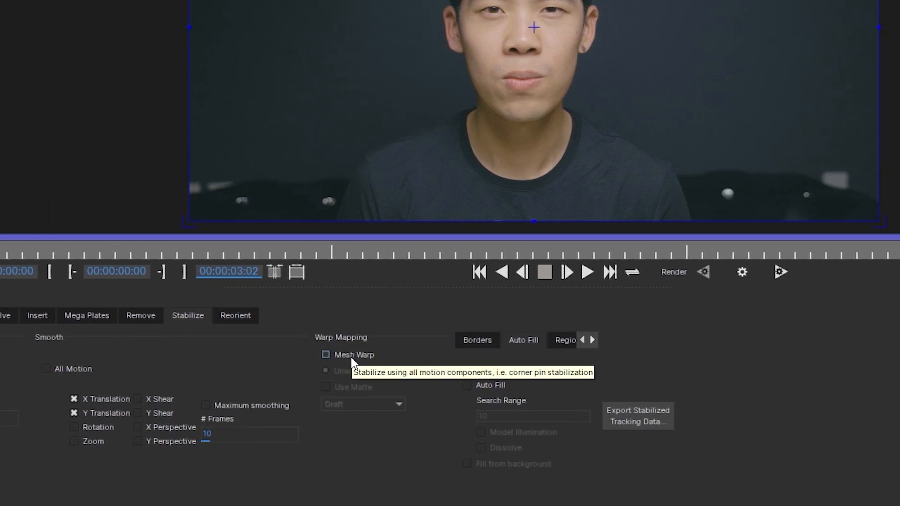
{"action": "left_click", "coordinate": [337, 359]}
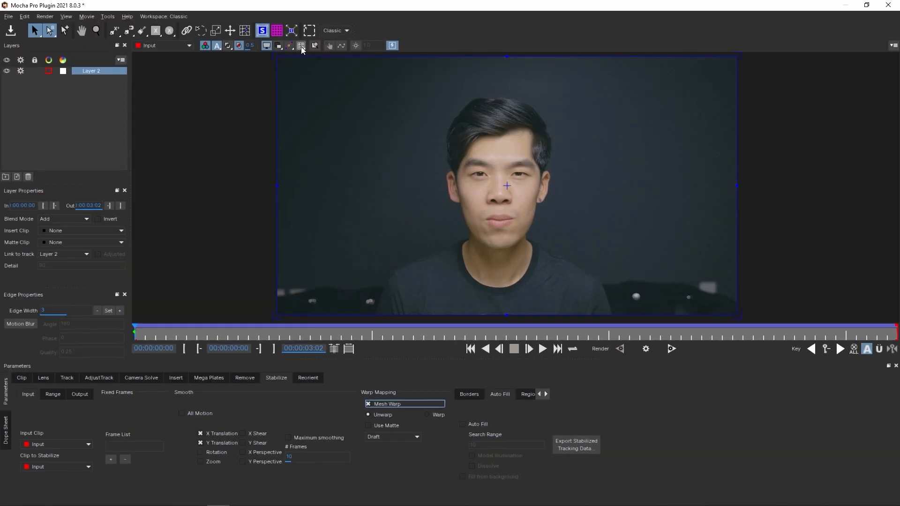
{"action": "left_click", "coordinate": [301, 46]}
{"action": "key", "text": "x"}
{"action": "scroll", "coordinate": [468, 187], "scroll_direction": "up", "scroll_amount": 2}
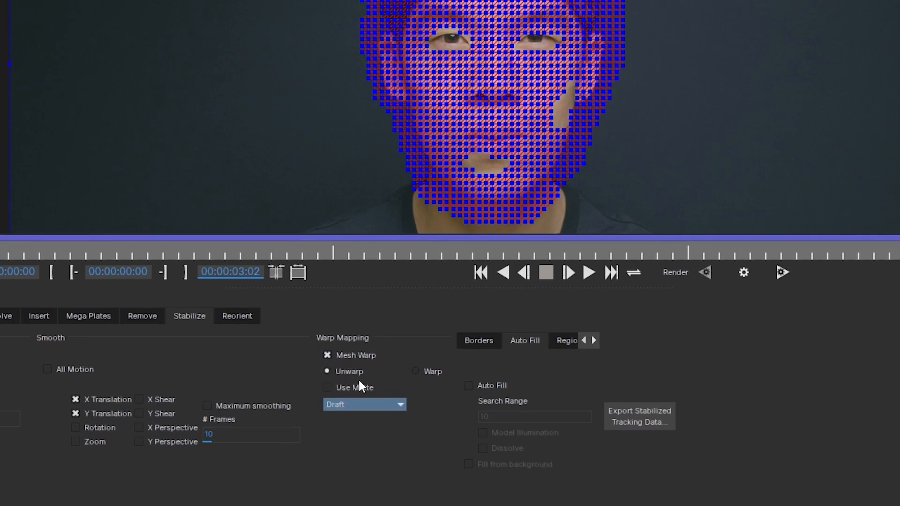
{"action": "left_click", "coordinate": [364, 404]}
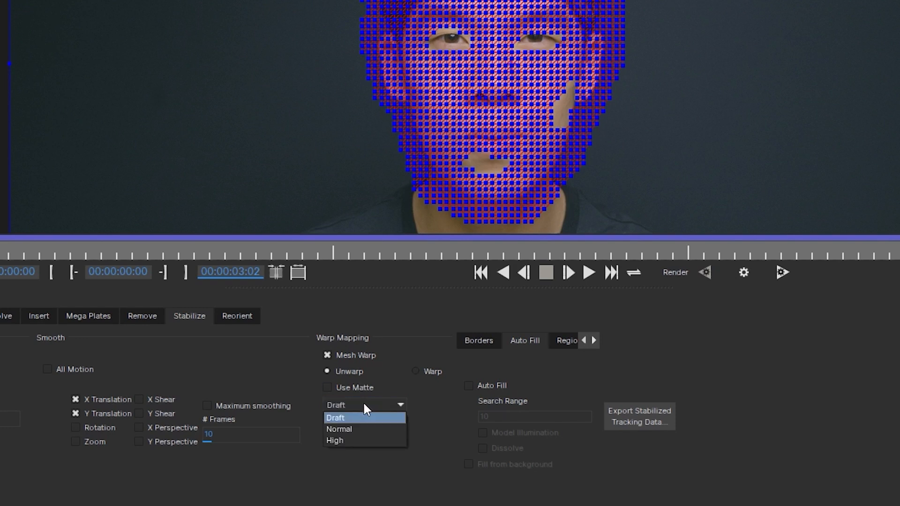
{"action": "left_click", "coordinate": [357, 440]}
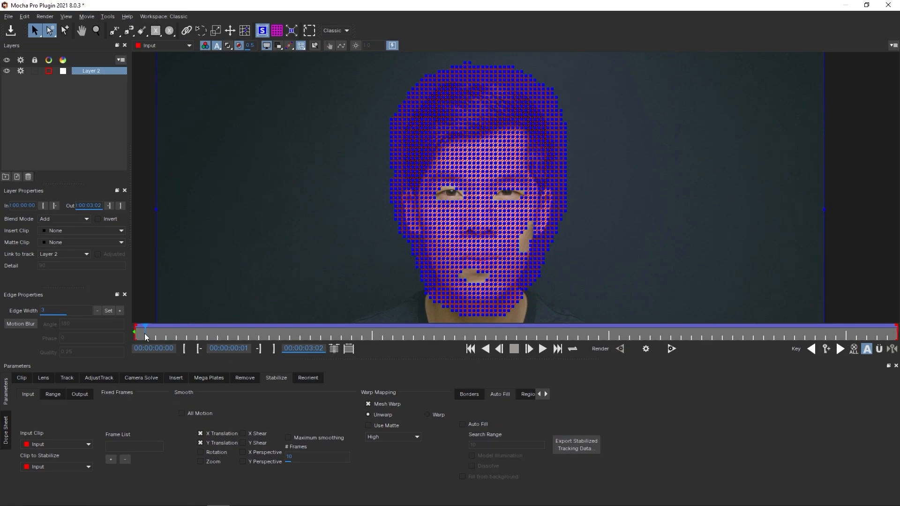
Review the unwarped footage with and without the mesh up to 00:00:01:16, and inspect the man's right ear up close
{"action": "left_click_drag", "start_coordinate": [169, 334], "coordinate": [199, 333]}
{"action": "left_click_drag", "start_coordinate": [268, 334], "coordinate": [326, 334]}
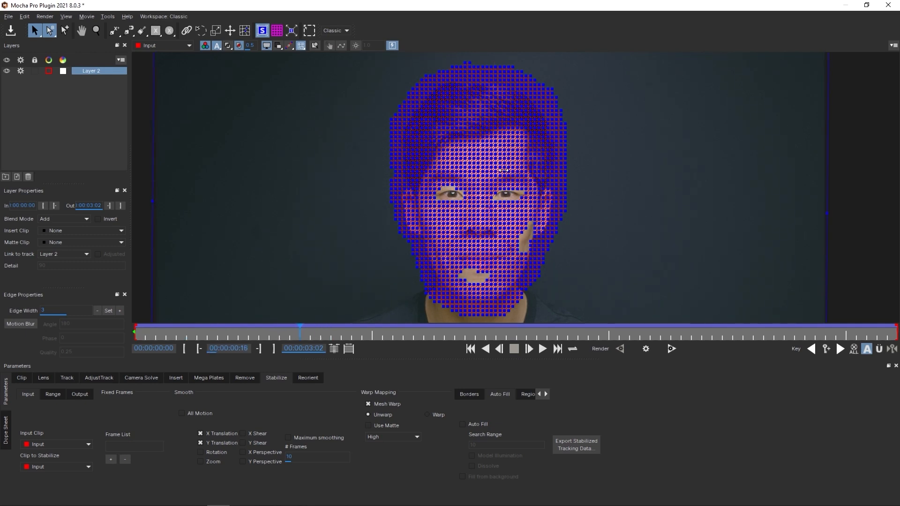
{"action": "key", "text": "Left"}
{"action": "left_click", "coordinate": [301, 45]}
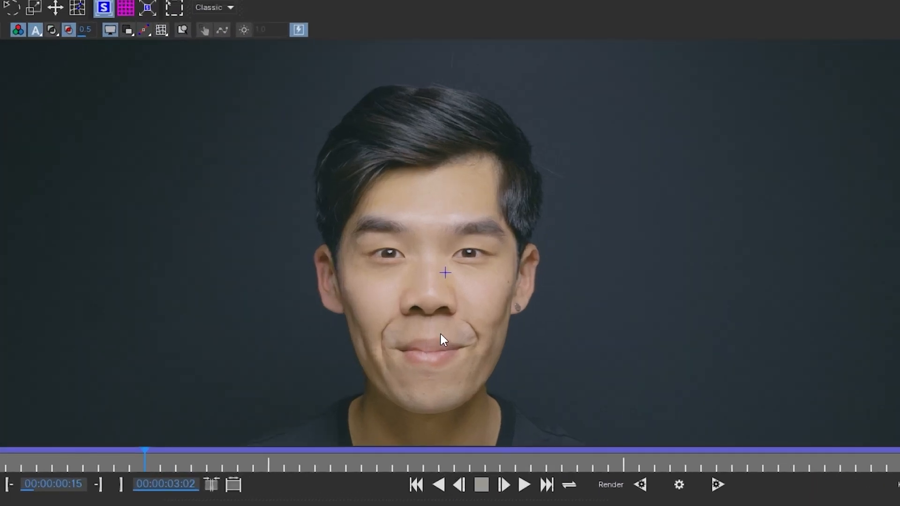
{"action": "left_click", "coordinate": [37, 462]}
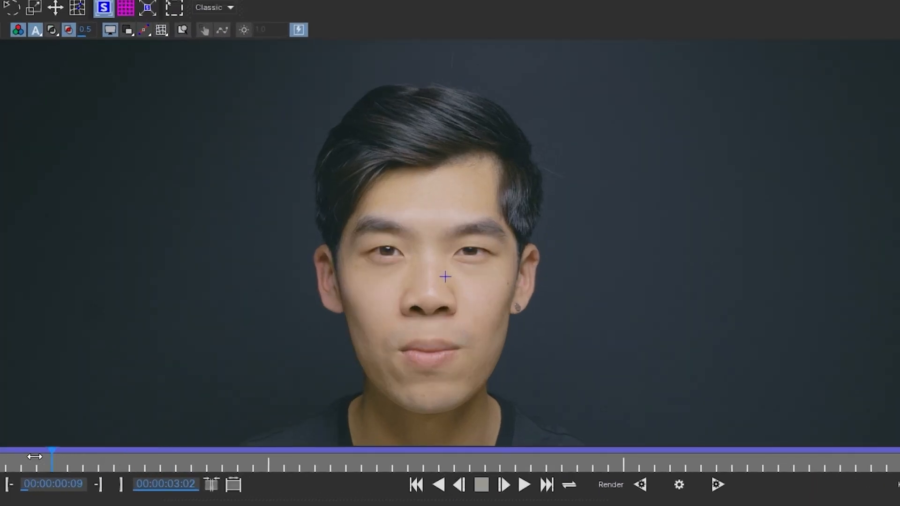
{"action": "left_click_drag", "start_coordinate": [161, 462], "coordinate": [519, 457]}
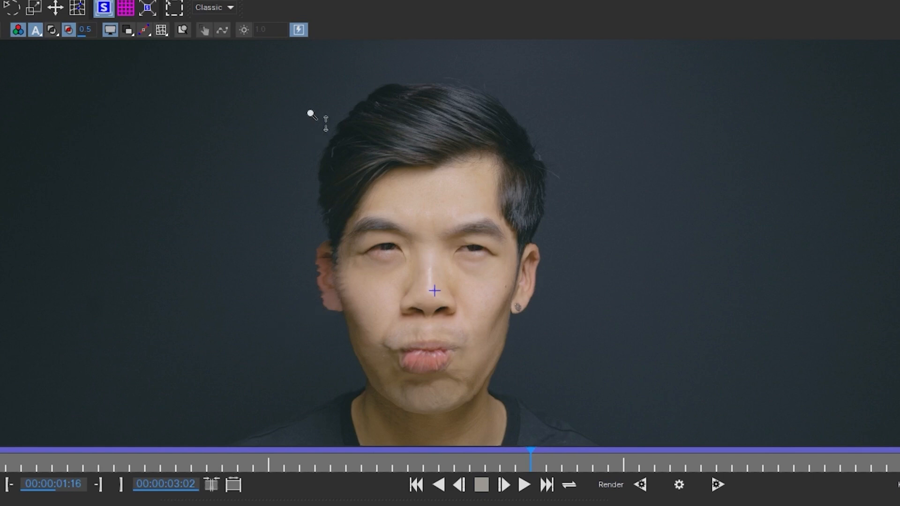
{"action": "left_click_drag", "start_coordinate": [305, 310], "coordinate": [323, 155]}
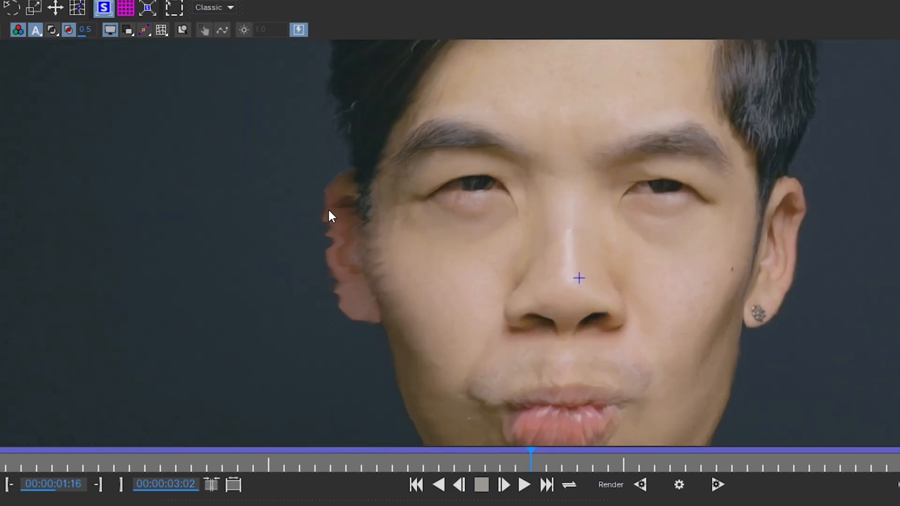
Redisplay the mesh, return to the Track module and examine the vertices around the man's right ear across the frames before 00:00:01:16
{"action": "left_click", "coordinate": [162, 29]}
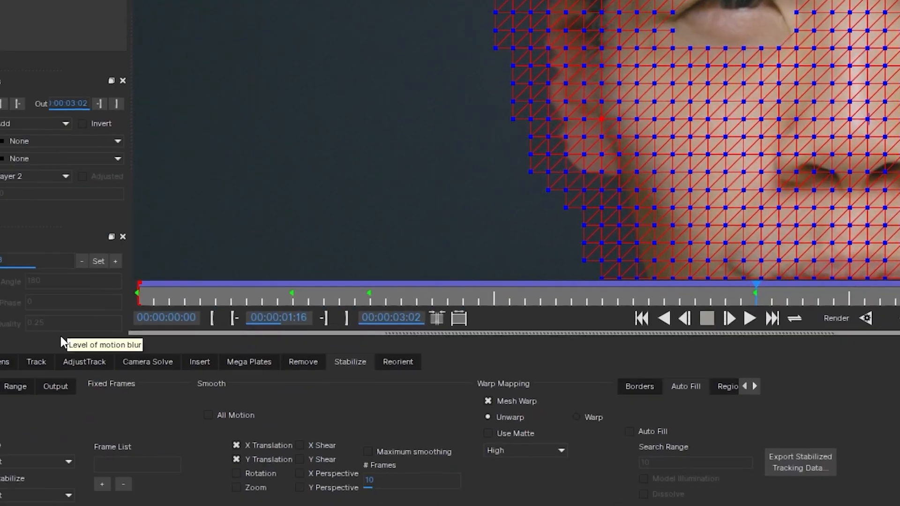
{"action": "left_click", "coordinate": [101, 315]}
{"action": "left_click_drag", "start_coordinate": [622, 76], "coordinate": [619, 36]}
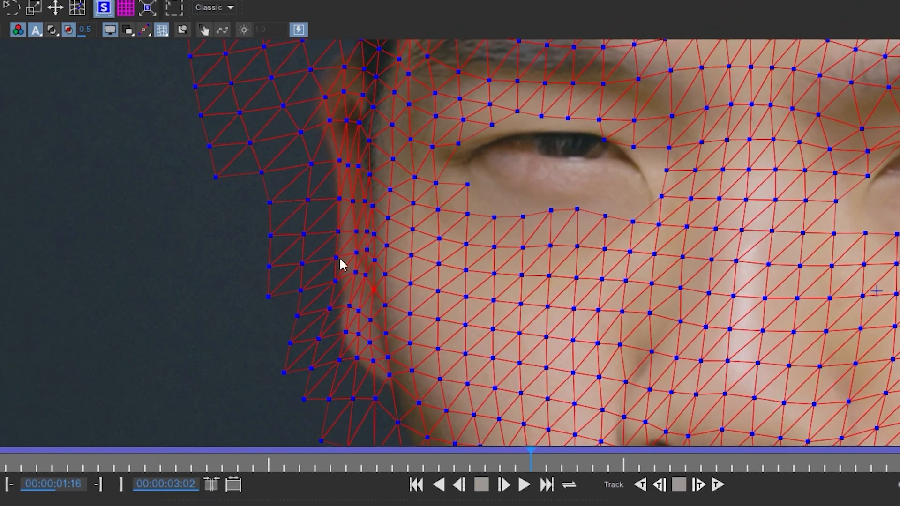
{"action": "left_click_drag", "start_coordinate": [528, 458], "coordinate": [283, 460]}
{"action": "key", "text": "shift+Right"}
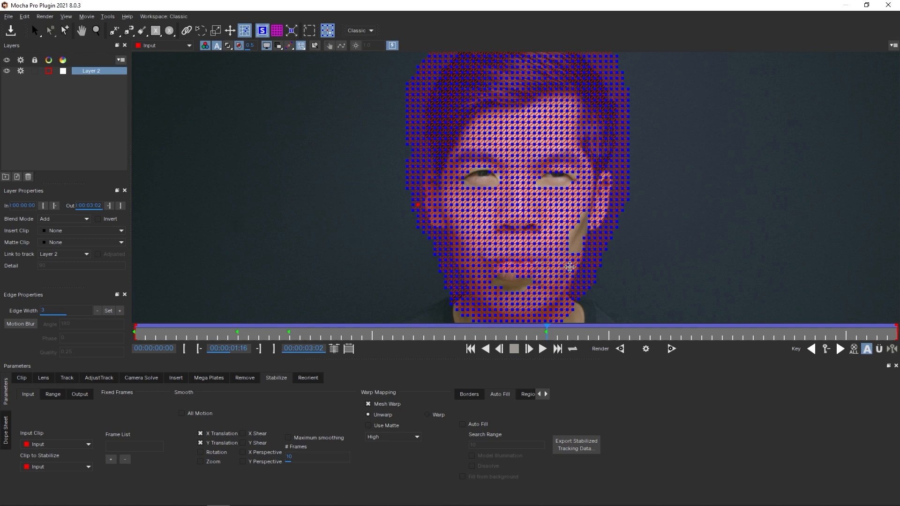
Save the Mocha Pro project and close it to return to After Effects
{"action": "key", "text": "ctrl+s"}
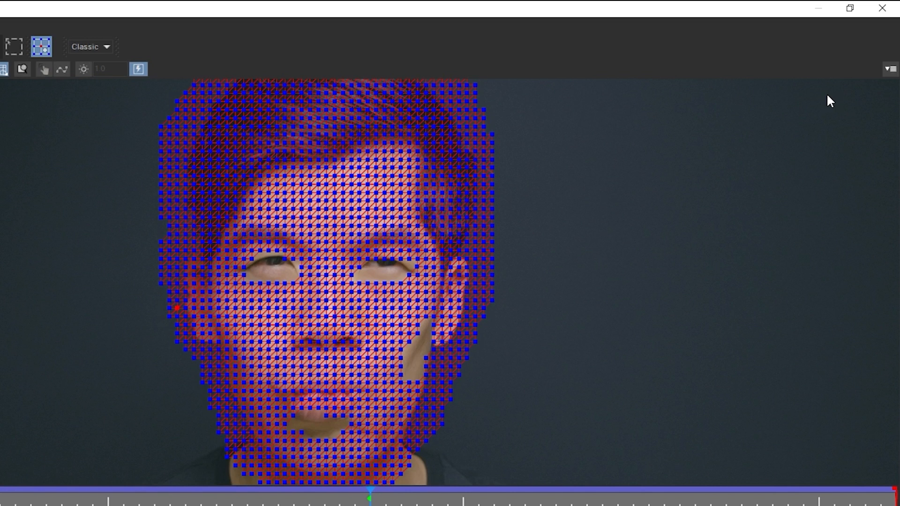
{"action": "left_click", "coordinate": [882, 8]}
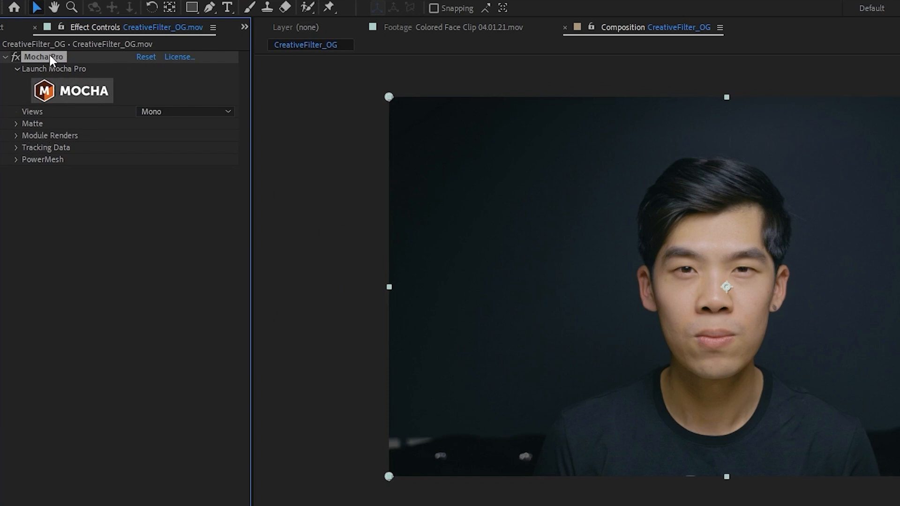
Enable Mocha Pro's module render on CreativeFilter_OG.mov, using the Stabilize: Unwarp module with High warp quality
{"action": "left_click", "coordinate": [22, 137]}
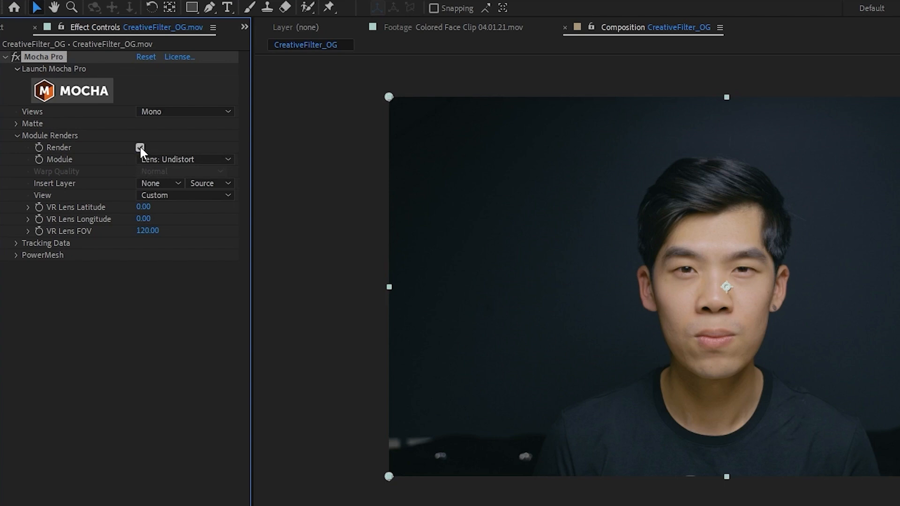
{"action": "left_click", "coordinate": [187, 160]}
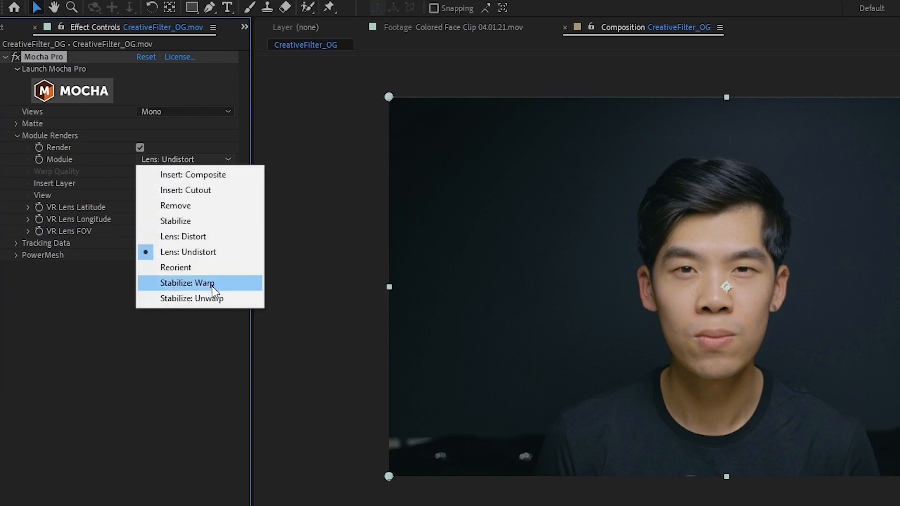
{"action": "left_click", "coordinate": [218, 299]}
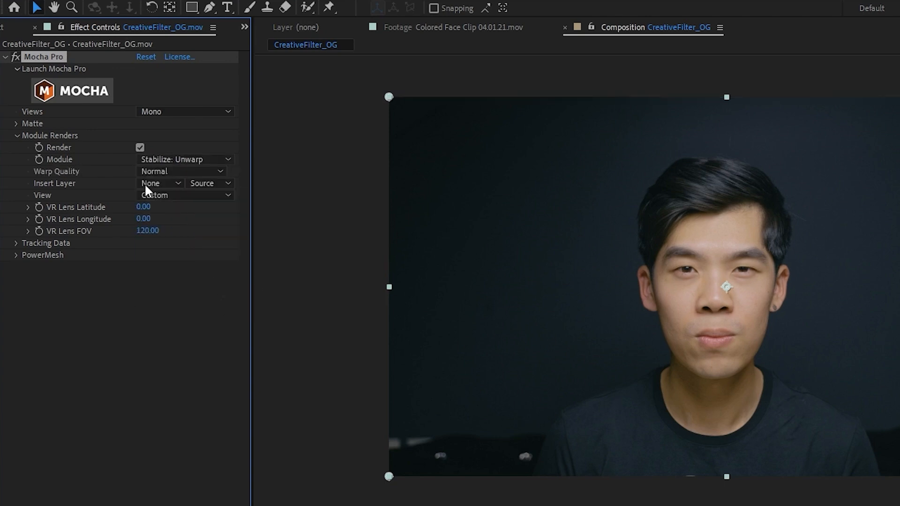
{"action": "left_click", "coordinate": [164, 171]}
{"action": "left_click", "coordinate": [168, 216]}
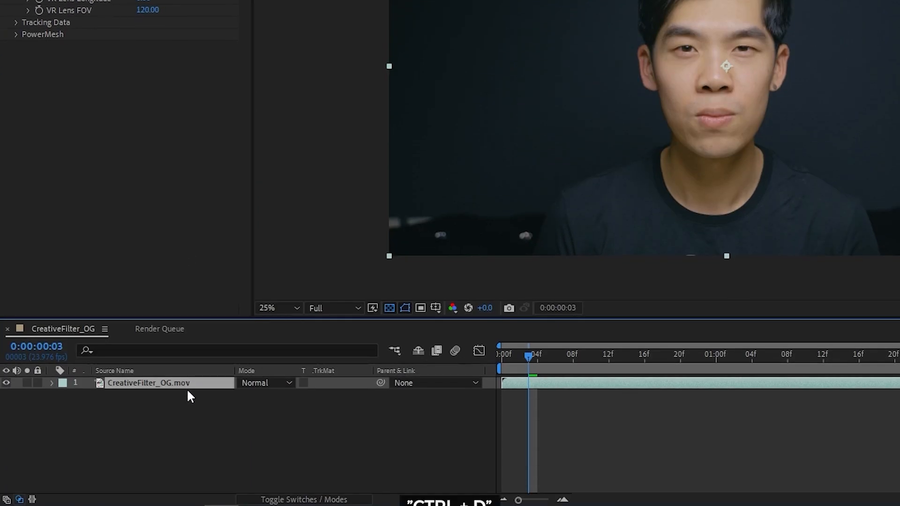
Duplicate the CreativeFilter_OG.mov layer and remove the Mocha Pro effect from the lower copy
{"action": "key", "text": "ctrl+d"}
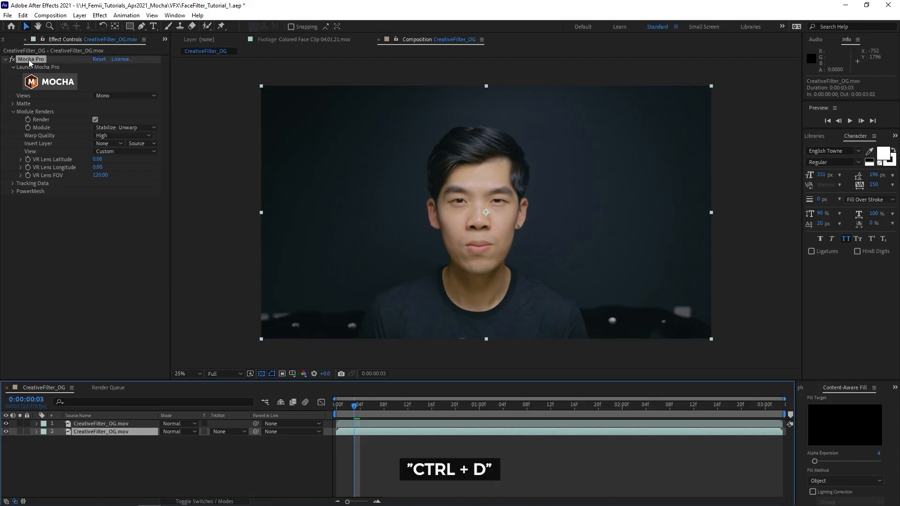
{"action": "left_click", "coordinate": [95, 461]}
{"action": "left_click", "coordinate": [96, 432]}
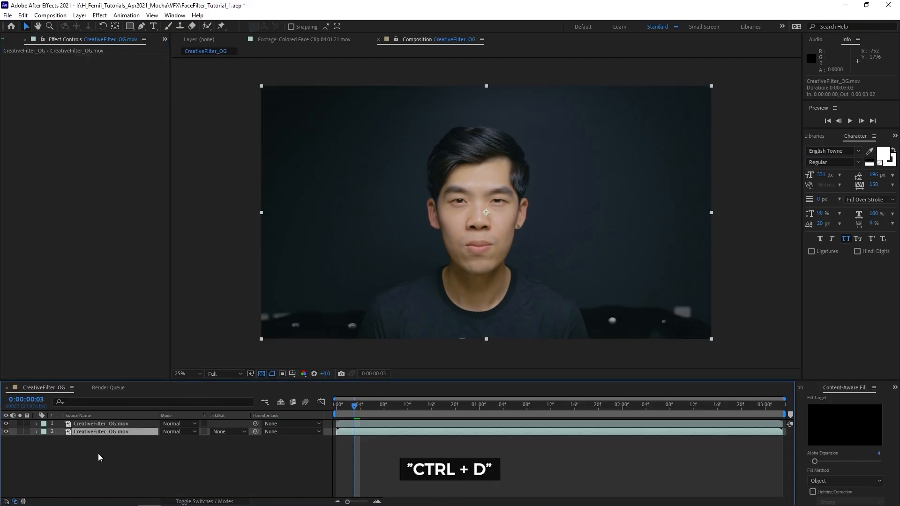
Copy the upper layer's Mocha Pro effect and pre-compose that layer as Stable Head, moving all attributes into the new composition
{"action": "left_click", "coordinate": [92, 426]}
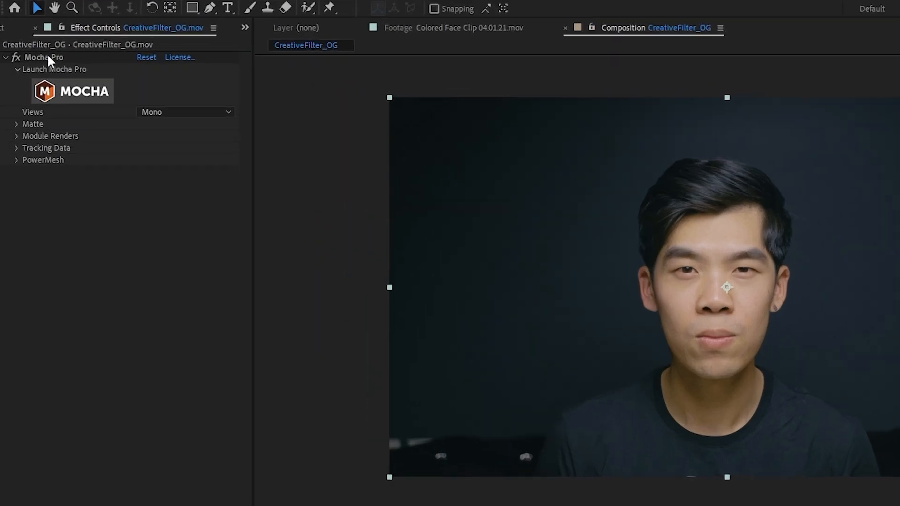
{"action": "left_click", "coordinate": [47, 56]}
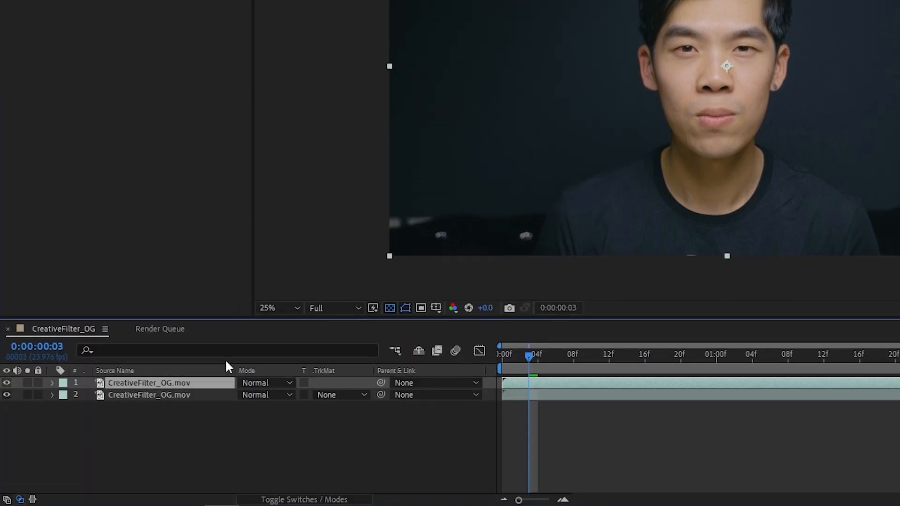
{"action": "key", "text": "ctrl+shift+c"}
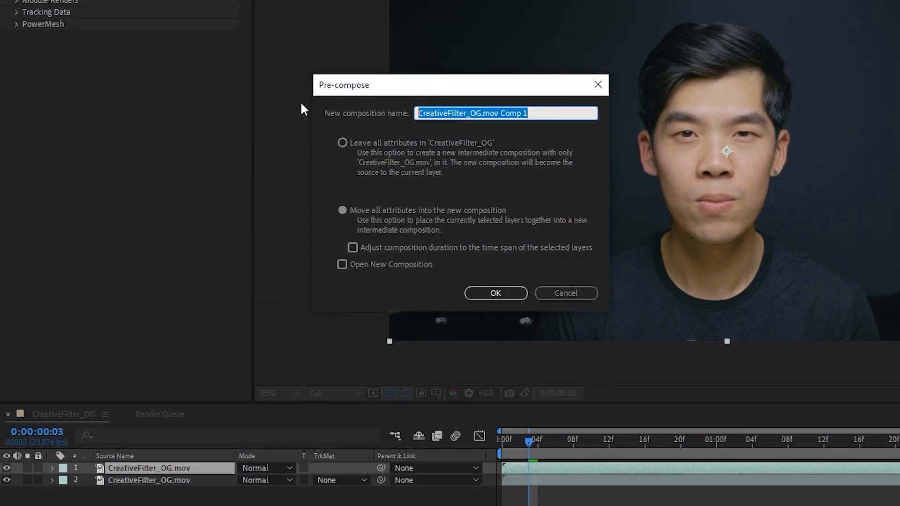
{"action": "type", "text": "Stable Head"}
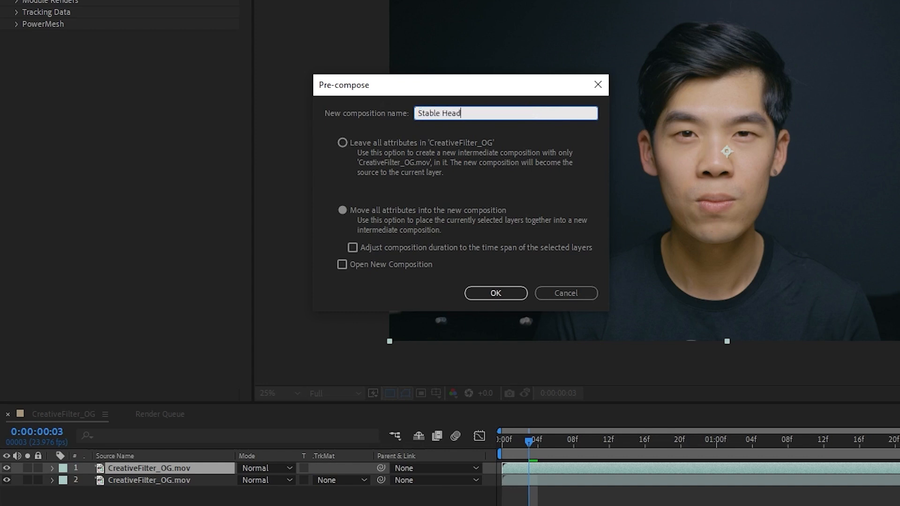
{"action": "key", "text": "Return"}
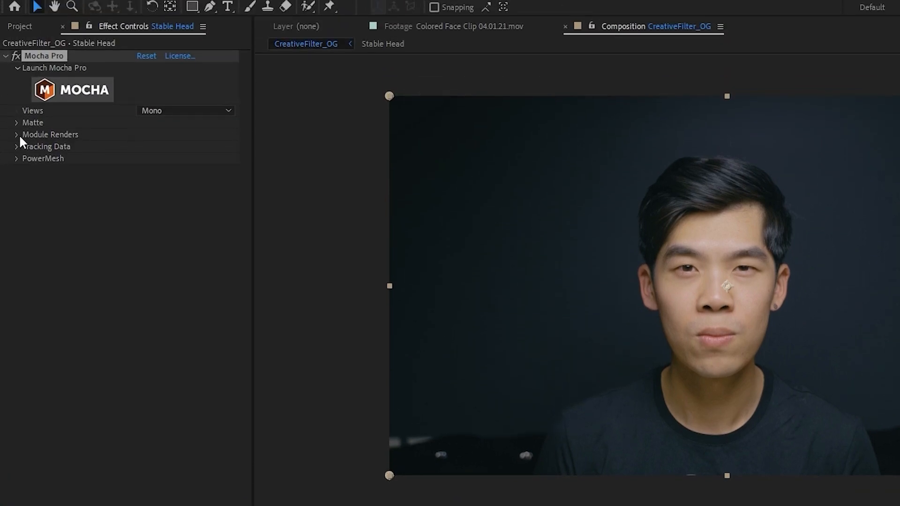
Set the Stable Head layer's Mocha Pro module to Stabilize: Warp and lower the preview resolution to Half
{"action": "left_click", "coordinate": [16, 134]}
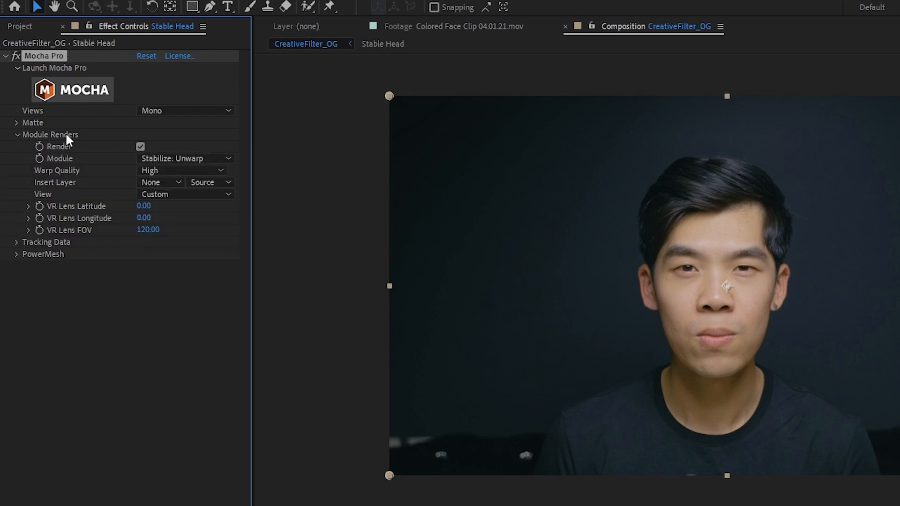
{"action": "left_click", "coordinate": [192, 158]}
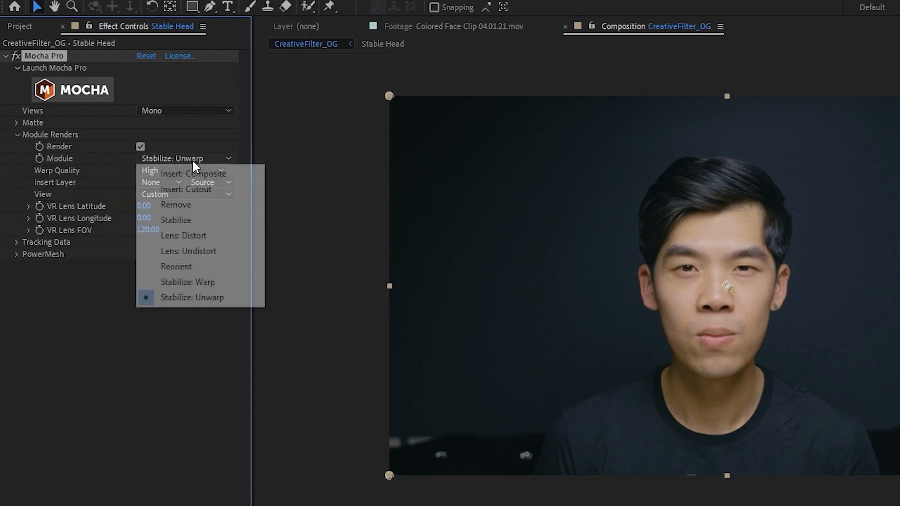
{"action": "left_click", "coordinate": [203, 283]}
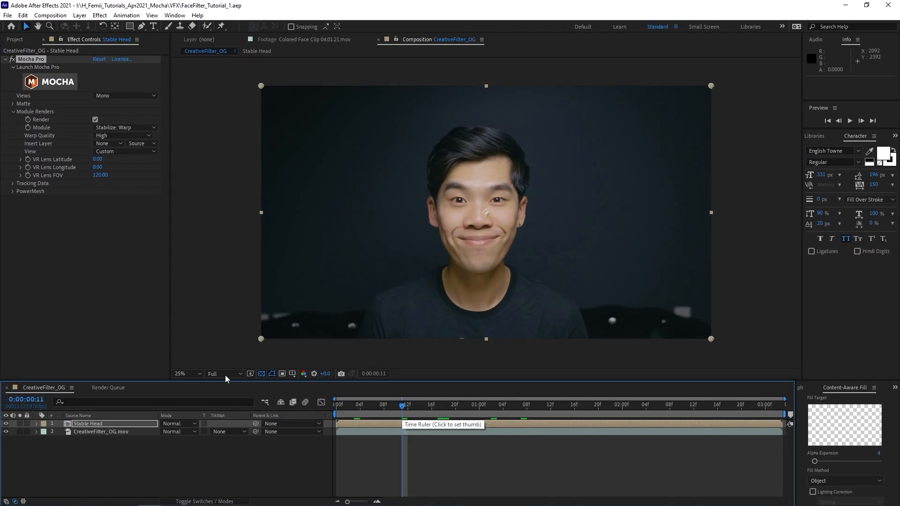
{"action": "left_click", "coordinate": [224, 374]}
{"action": "left_click", "coordinate": [228, 409]}
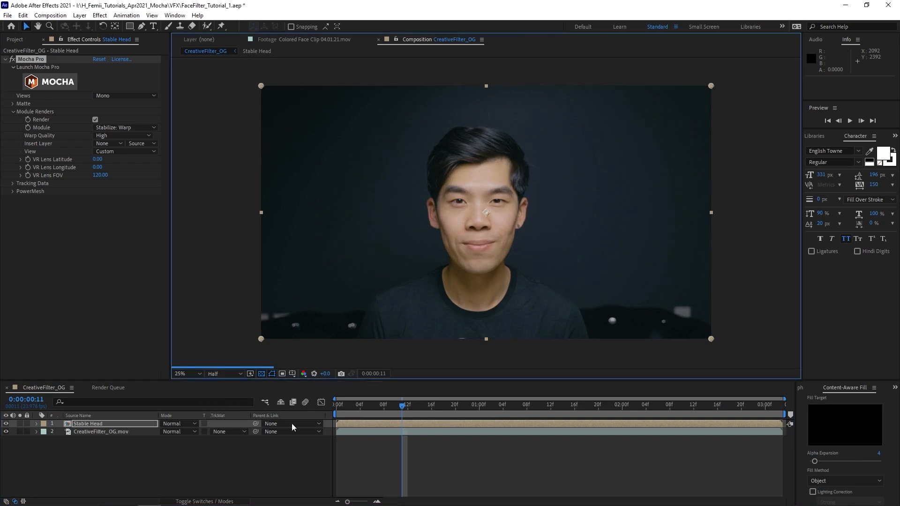
Check the rewarped head at several frames along the CreativeFilter_OG timeline
{"action": "left_click", "coordinate": [432, 409]}
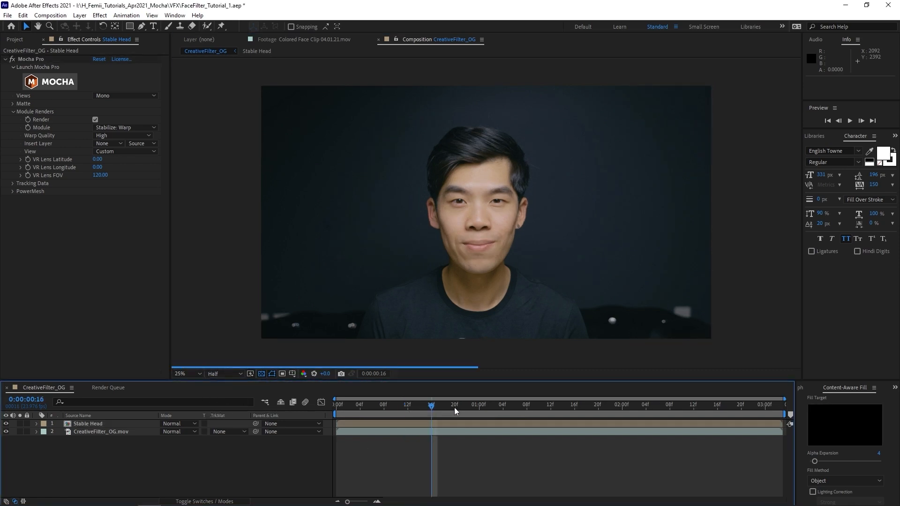
{"action": "left_click", "coordinate": [457, 411]}
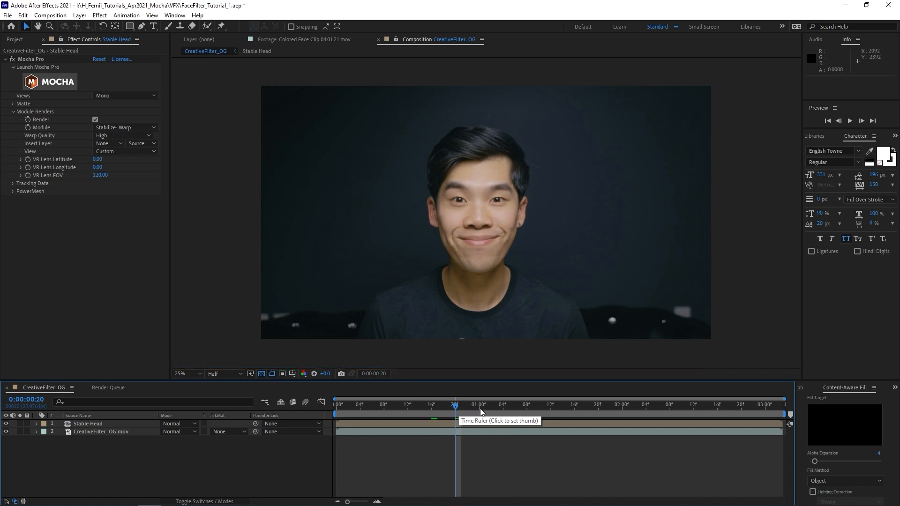
{"action": "left_click", "coordinate": [491, 414]}
{"action": "left_click", "coordinate": [532, 413]}
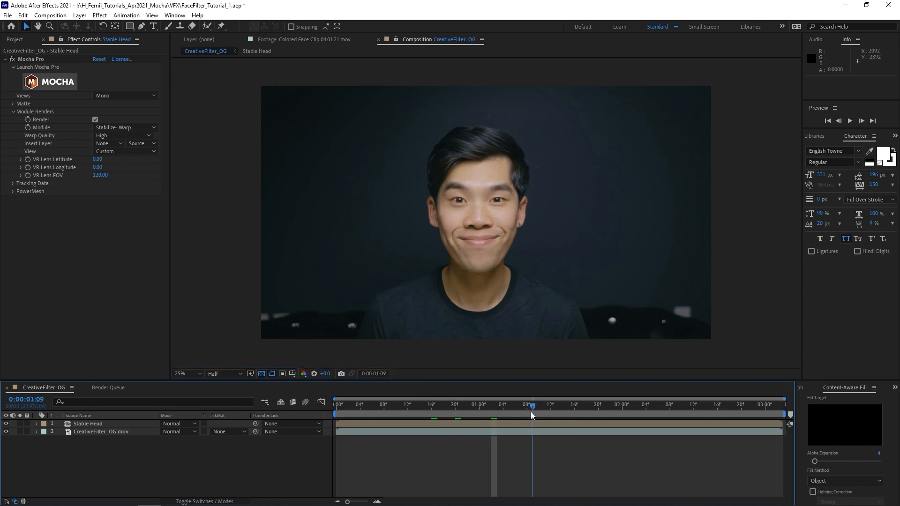
Open the Stable Head composition and check the unwarped face at several frames along its timeline
{"action": "double_click", "coordinate": [86, 424]}
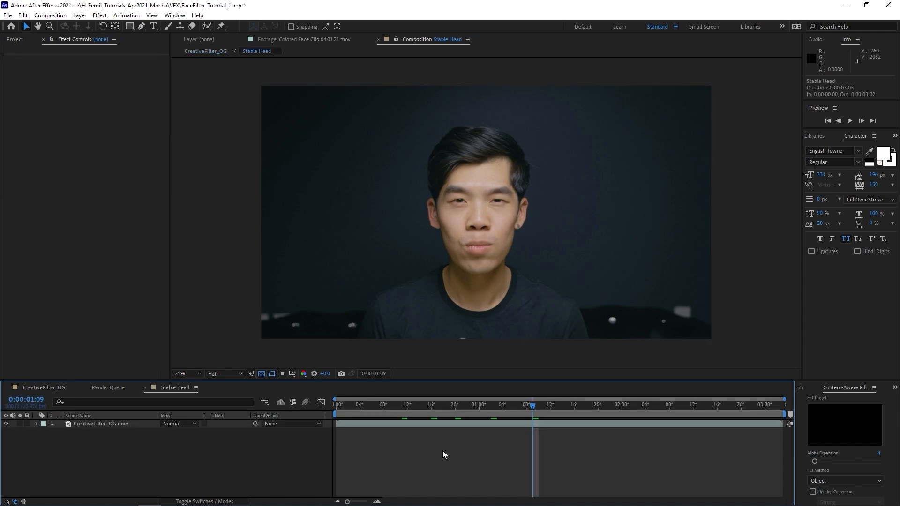
{"action": "left_click_drag", "start_coordinate": [428, 411], "coordinate": [377, 412]}
{"action": "left_click", "coordinate": [438, 413]}
{"action": "left_click", "coordinate": [556, 410]}
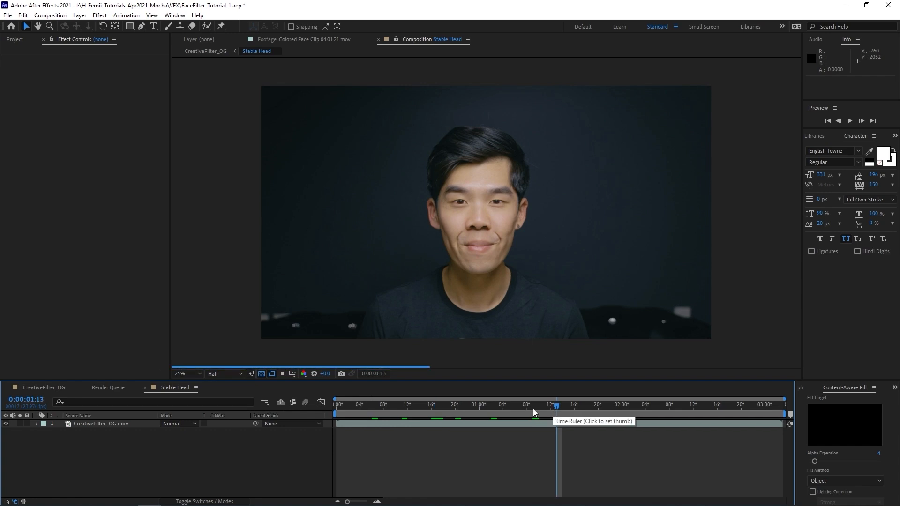
{"action": "left_click", "coordinate": [428, 413]}
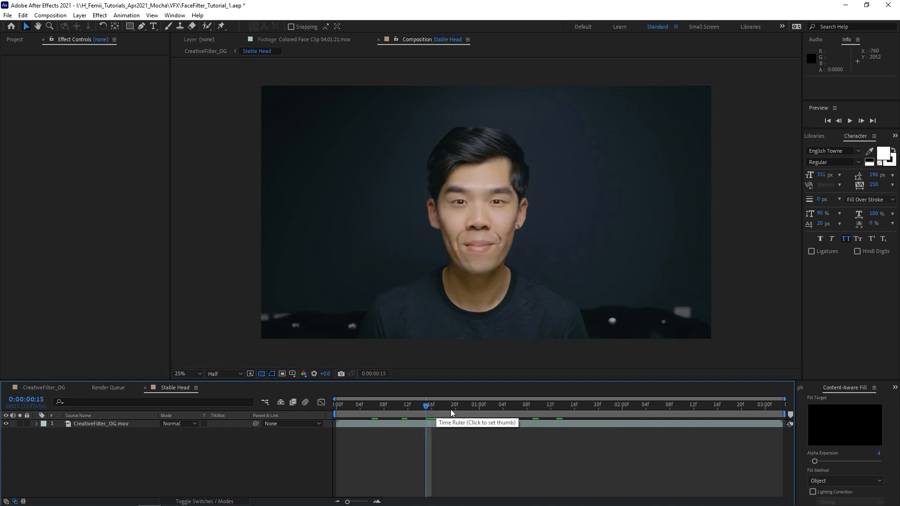
{"action": "left_click", "coordinate": [473, 411]}
{"action": "left_click", "coordinate": [558, 411]}
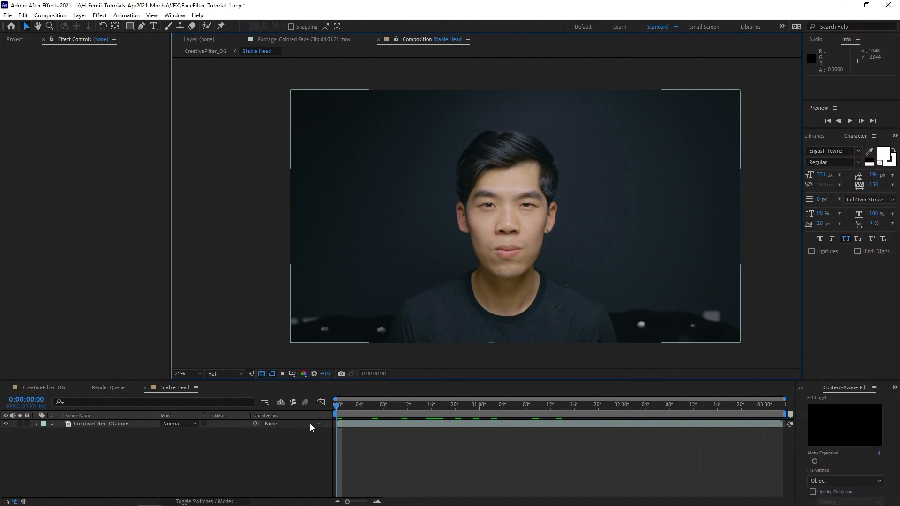
Queue the Stable Head frame at 0:00:00:00 for output as a still image file
{"action": "left_click", "coordinate": [395, 453]}
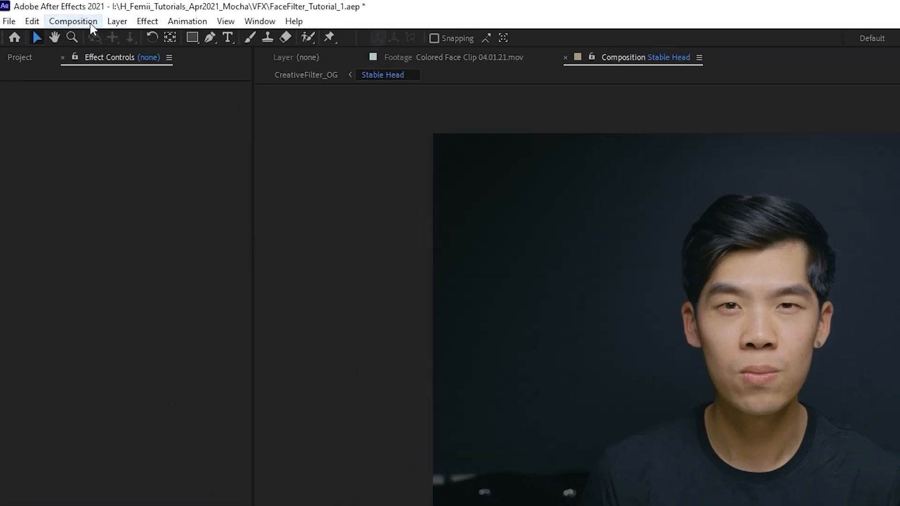
{"action": "left_click", "coordinate": [61, 16]}
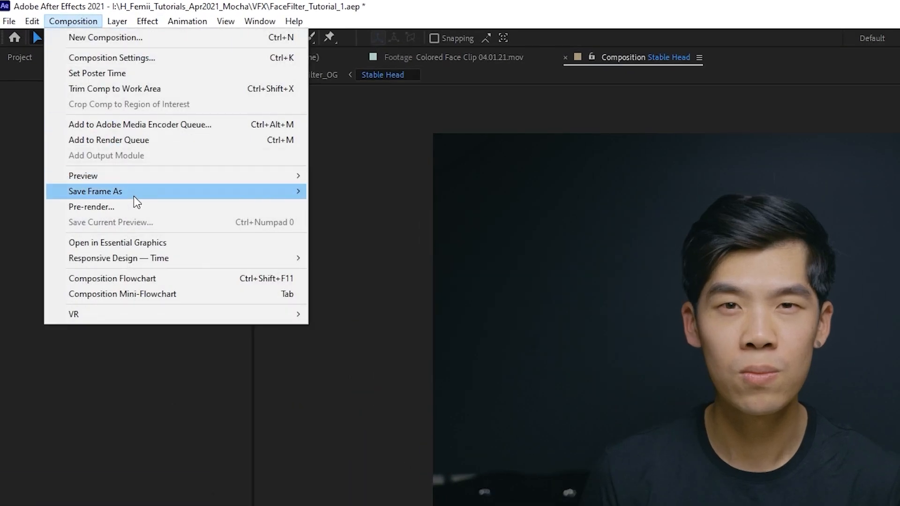
{"action": "mouse_move", "coordinate": [134, 197]}
{"action": "left_click", "coordinate": [358, 193]}
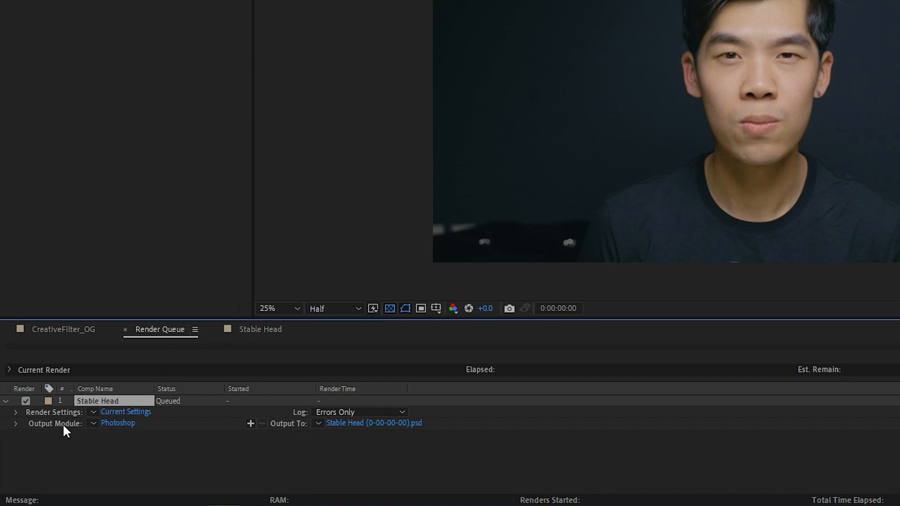
Create a Stylized Filter folder inside H_Femii_Tutorials_Apr2021_Mocha as the destination for the frame
{"action": "left_click", "coordinate": [378, 423]}
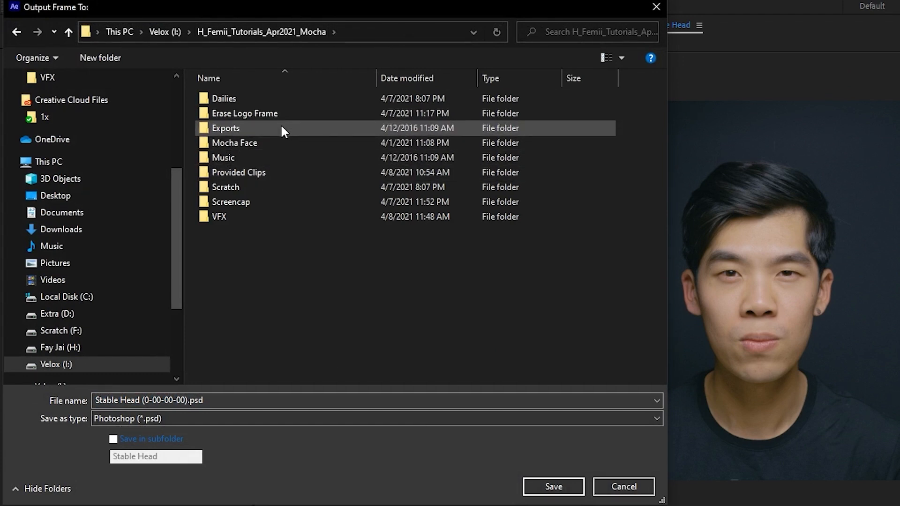
{"action": "key", "text": "ctrl+shift+n"}
{"action": "type", "text": "C"}
{"action": "key", "text": "BackSpace"}
{"action": "type", "text": "Stylized "}
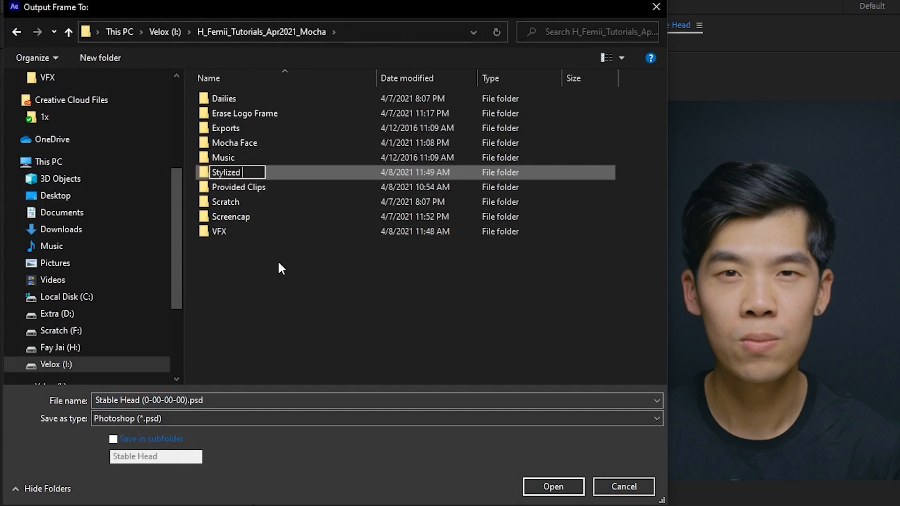
{"action": "type", "text": "Filter"}
{"action": "key", "text": "Return"}
{"action": "key", "text": "Return"}
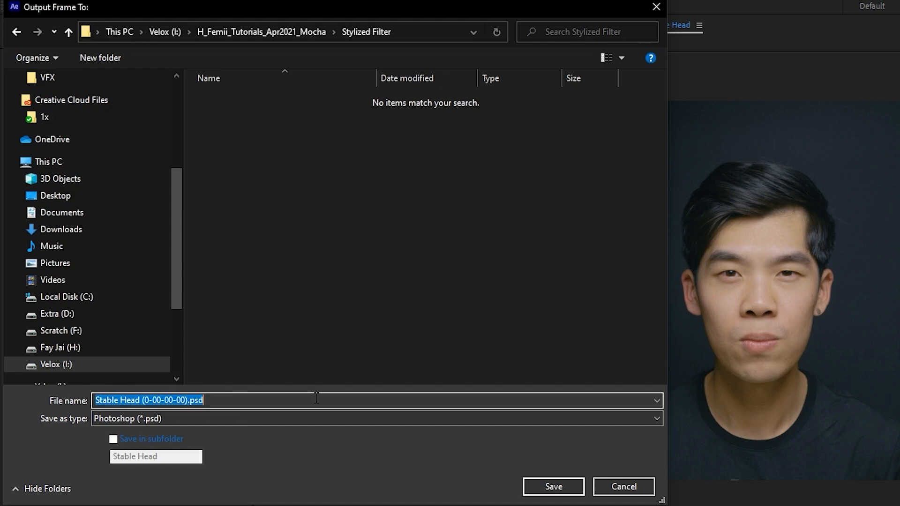
Name the Photoshop output file Reference Frame and render the queued frame
{"action": "type", "text": "Reference Frame"}
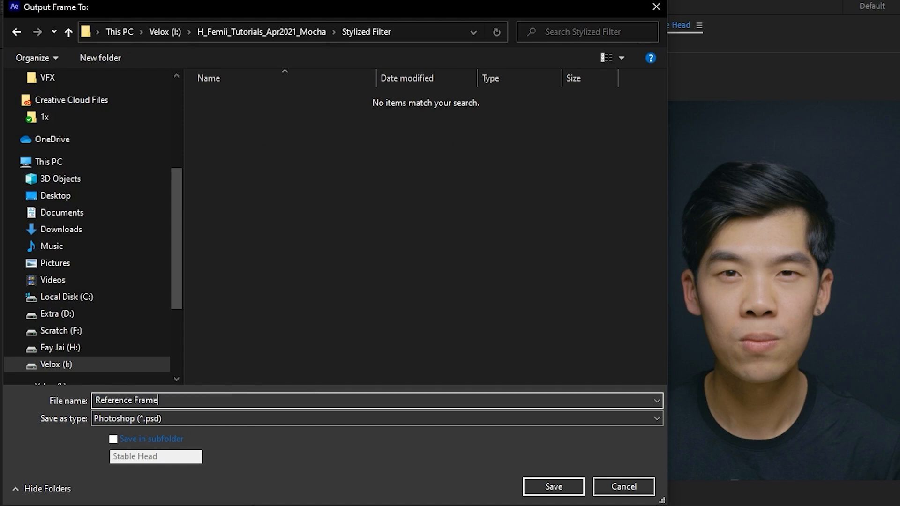
{"action": "key", "text": "Return"}
{"action": "left_click", "coordinate": [738, 371]}
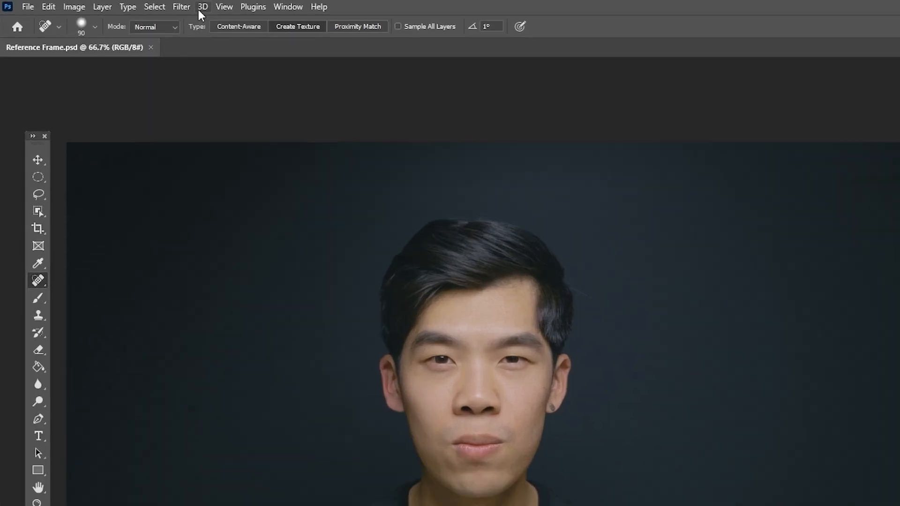
In Photoshop, try the Filter Gallery's Cutout filter on Reference Frame.psd with 5 levels, edge simplicity 0 and edge fidelity 2
{"action": "left_click", "coordinate": [181, 6]}
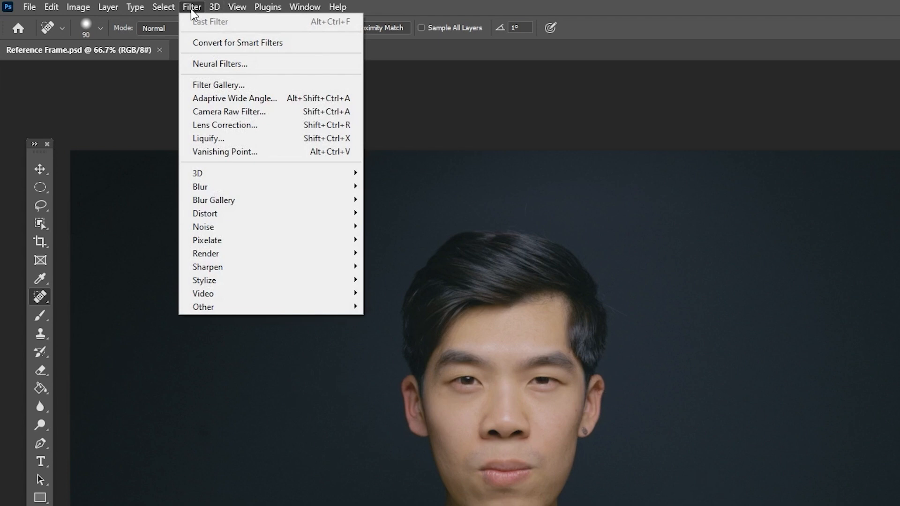
{"action": "left_click", "coordinate": [230, 85]}
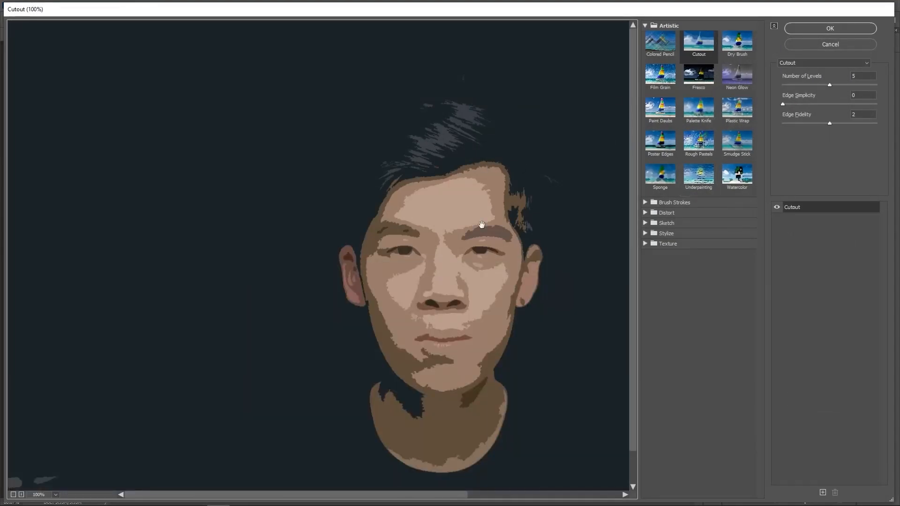
{"action": "left_click", "coordinate": [830, 29]}
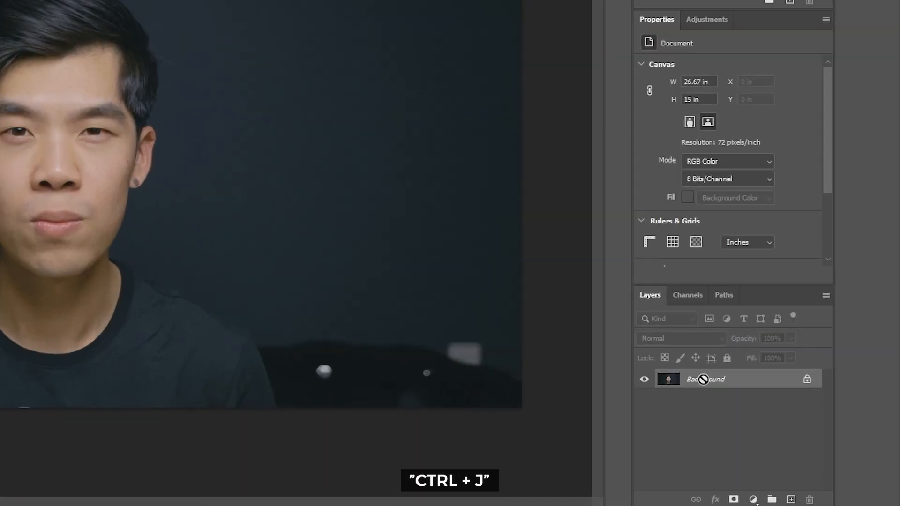
Duplicate the Background layer and switch to the Polygonal Lasso tool
{"action": "key", "text": "ctrl+j"}
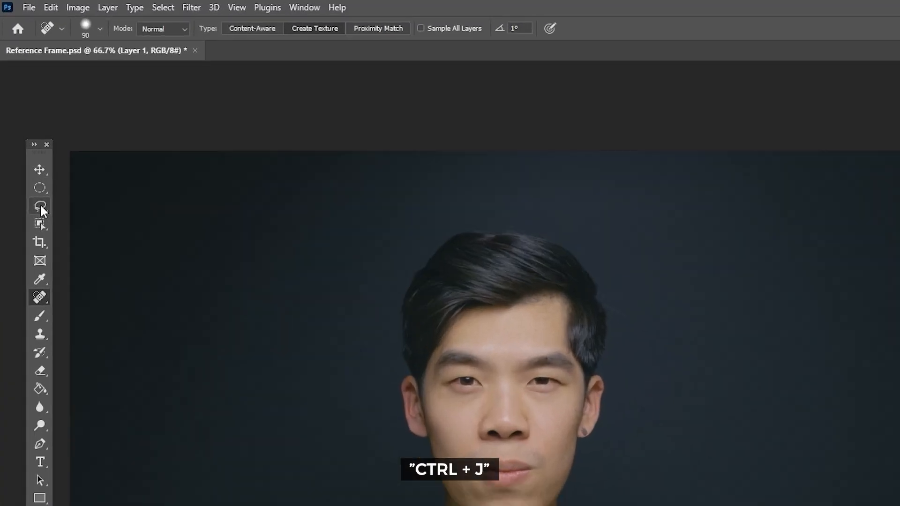
{"action": "left_click", "coordinate": [28, 139]}
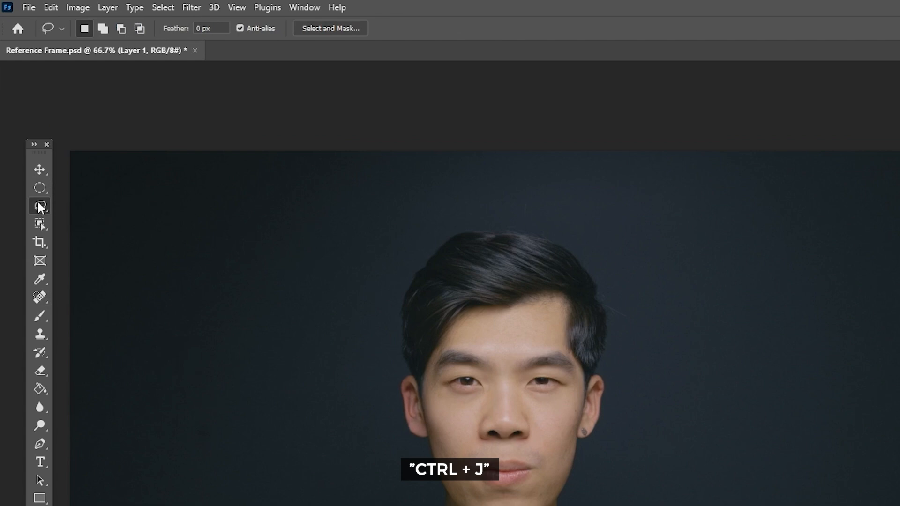
{"action": "right_click", "coordinate": [40, 208]}
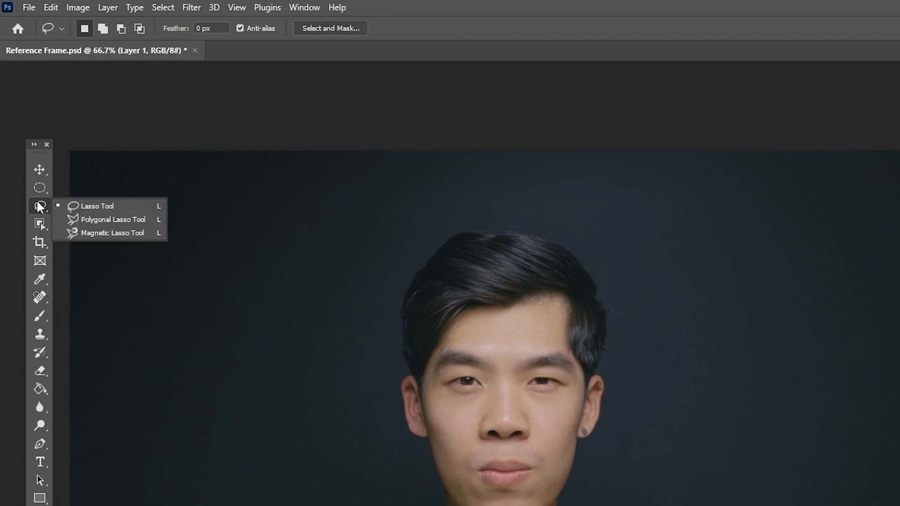
{"action": "left_click", "coordinate": [135, 220]}
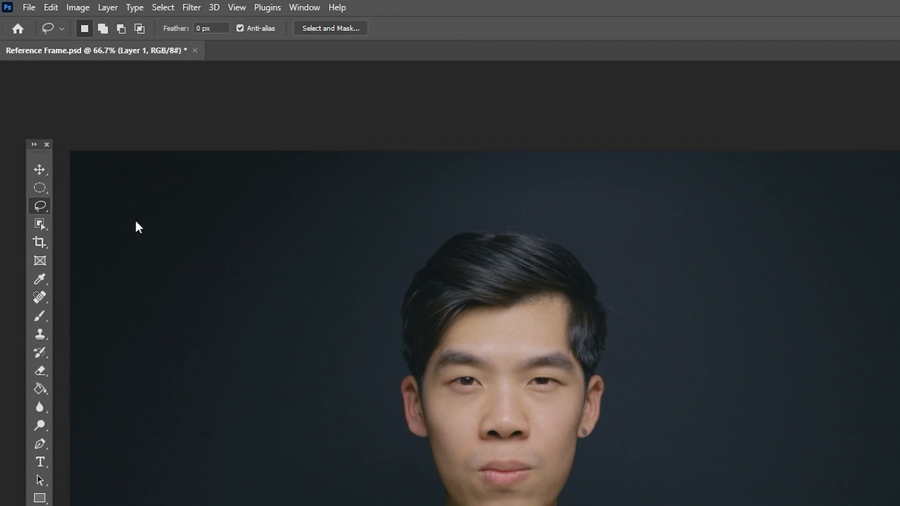
Outline a narrow angular facet with the Polygonal Lasso, running from the temple hairline past the ear to the upper cheek
{"action": "scroll", "coordinate": [429, 452], "scroll_direction": "up", "scroll_amount": 2}
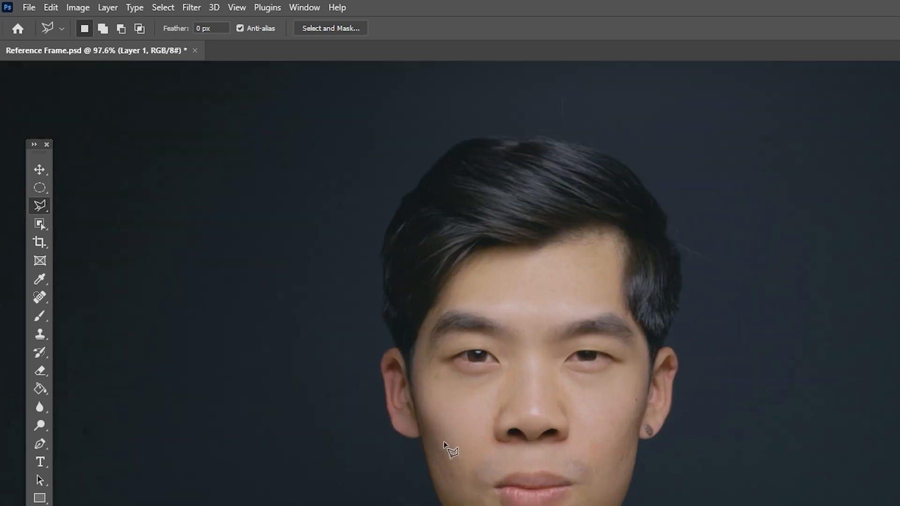
{"action": "scroll", "coordinate": [504, 427], "scroll_direction": "up", "scroll_amount": 1}
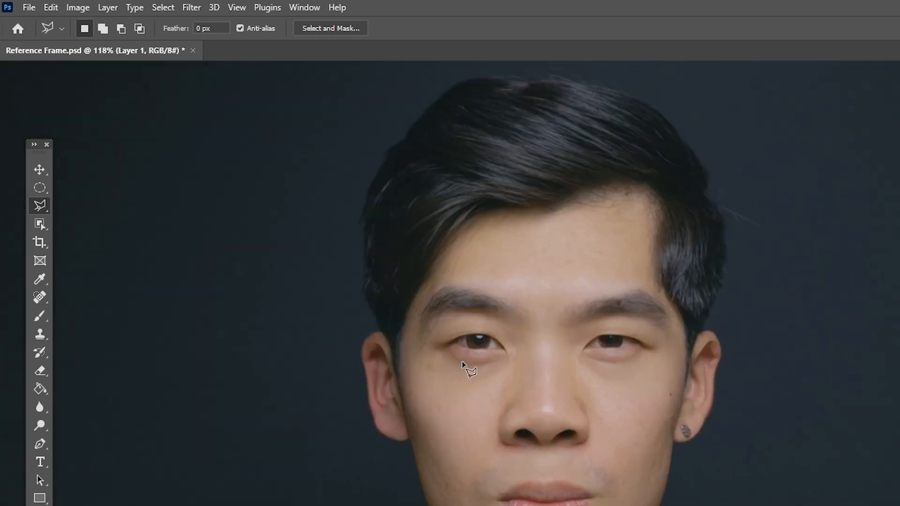
{"action": "scroll", "coordinate": [410, 276], "scroll_direction": "up", "scroll_amount": 3}
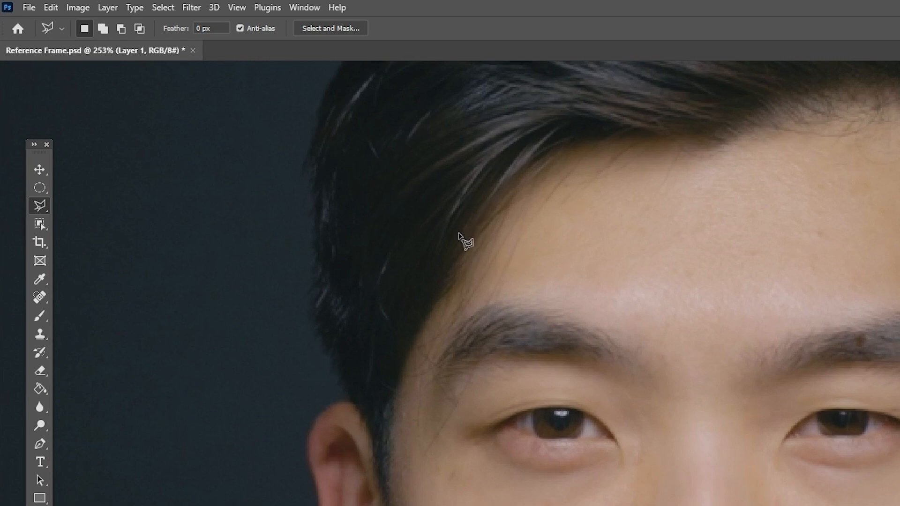
{"action": "left_click", "coordinate": [399, 361]}
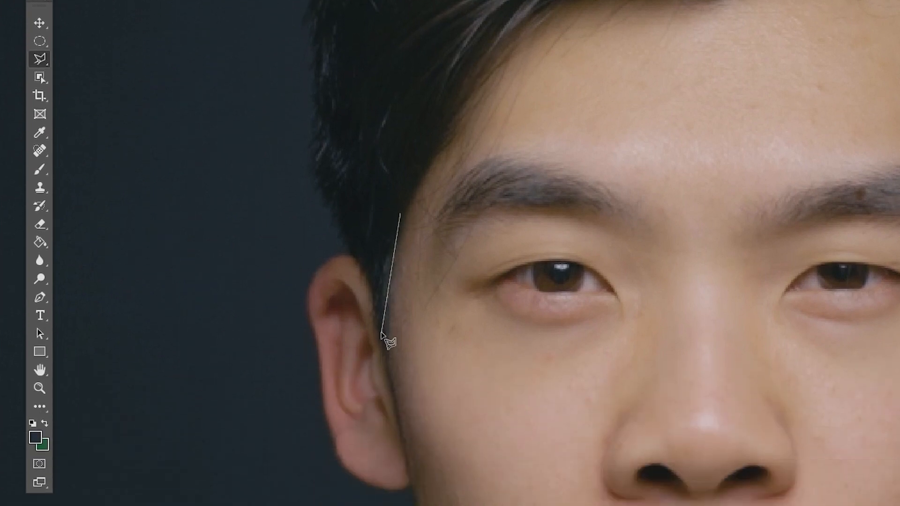
{"action": "left_click", "coordinate": [380, 452]}
{"action": "left_click", "coordinate": [436, 505]}
{"action": "left_click", "coordinate": [401, 211]}
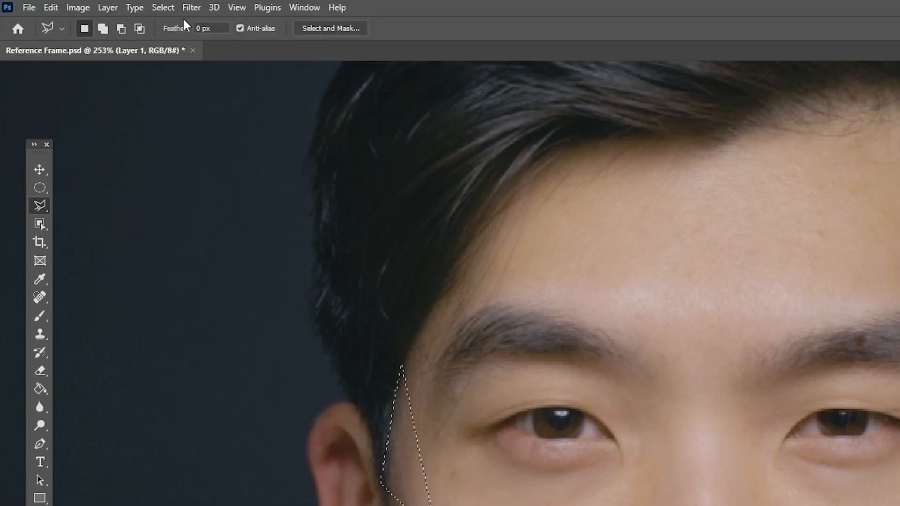
Apply the Average blur to the selected temple facet to flatten it to one color, and clear the selection
{"action": "left_click", "coordinate": [188, 8]}
{"action": "mouse_move", "coordinate": [252, 190]}
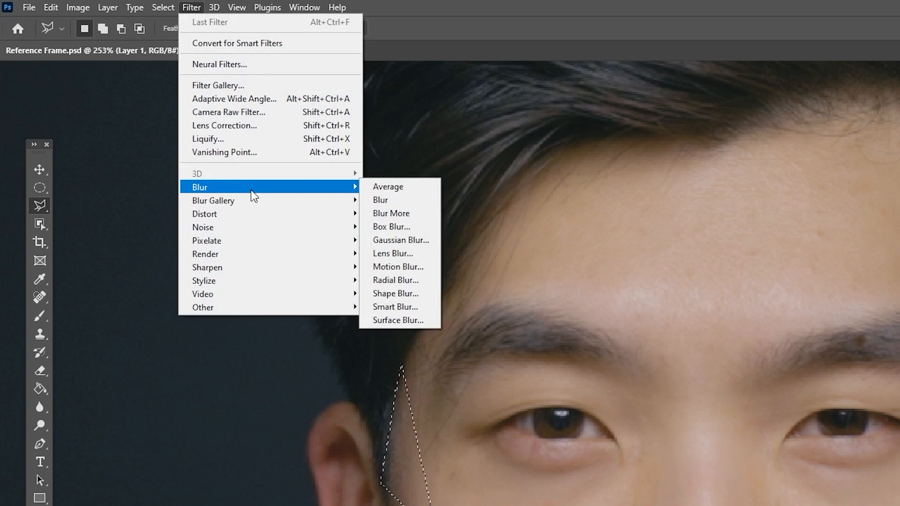
{"action": "left_click", "coordinate": [378, 184]}
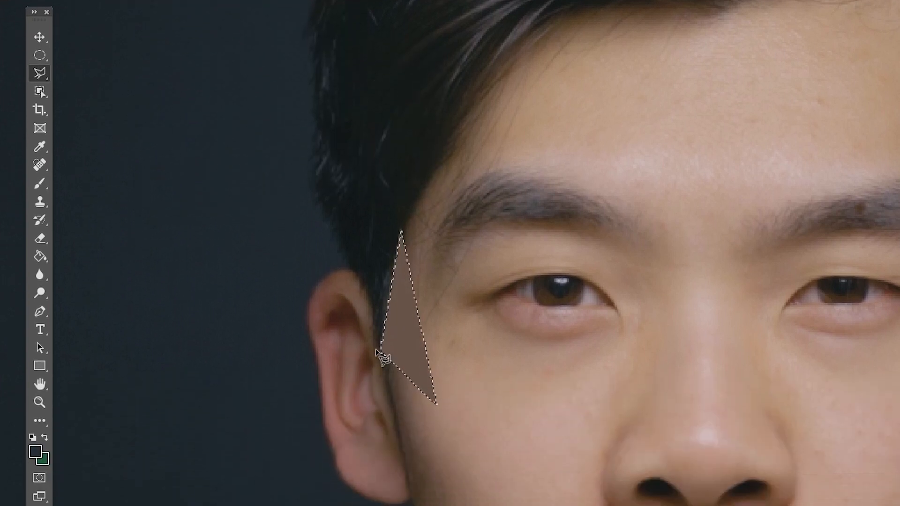
{"action": "left_click", "coordinate": [416, 224]}
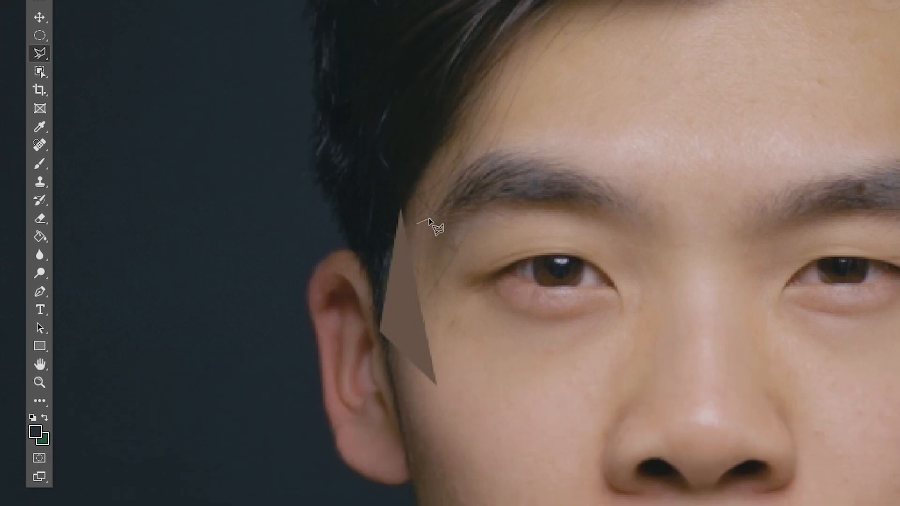
{"action": "left_click", "coordinate": [417, 225]}
{"action": "scroll", "coordinate": [521, 207], "scroll_direction": "down", "scroll_amount": 5}
{"action": "scroll", "coordinate": [530, 260], "scroll_direction": "up", "scroll_amount": 4}
{"action": "scroll", "coordinate": [527, 258], "scroll_direction": "up", "scroll_amount": 2}
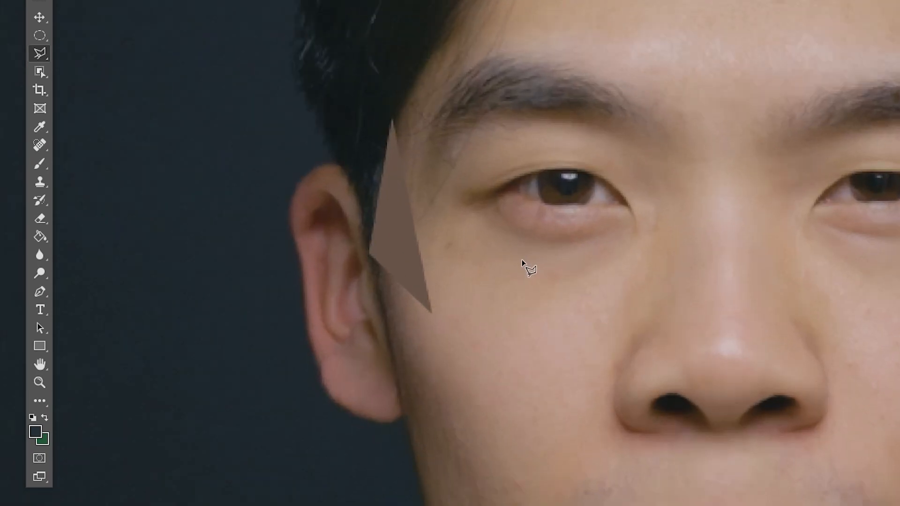
Outline a triangular facet about 0.57 by 1.15 in between the temple hairline and outer eye corner, reapply the Average blur, and deselect
{"action": "left_click", "coordinate": [393, 121]}
{"action": "left_click", "coordinate": [470, 193]}
{"action": "left_click", "coordinate": [442, 37]}
{"action": "left_click", "coordinate": [393, 121]}
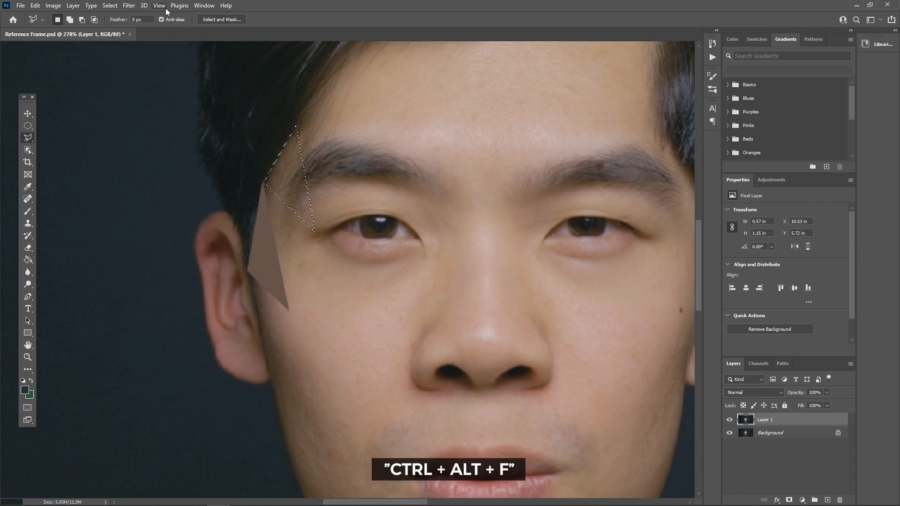
{"action": "key", "text": "ctrl+alt+f"}
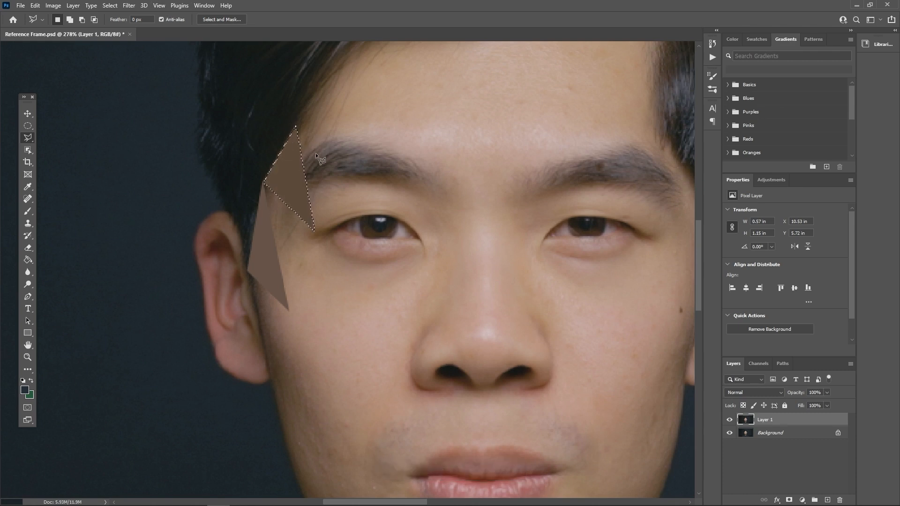
{"action": "key", "text": "ctrl+d"}
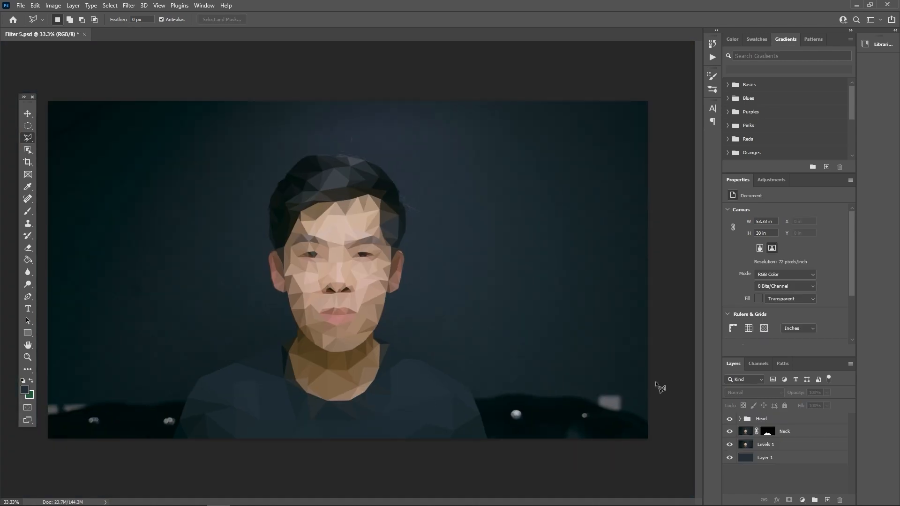
In Filter 5.psd, hide the Levels 1, Neck and Layer 1 layers to isolate the Head group on transparency
{"action": "scroll", "coordinate": [345, 289], "scroll_direction": "up", "scroll_amount": 2}
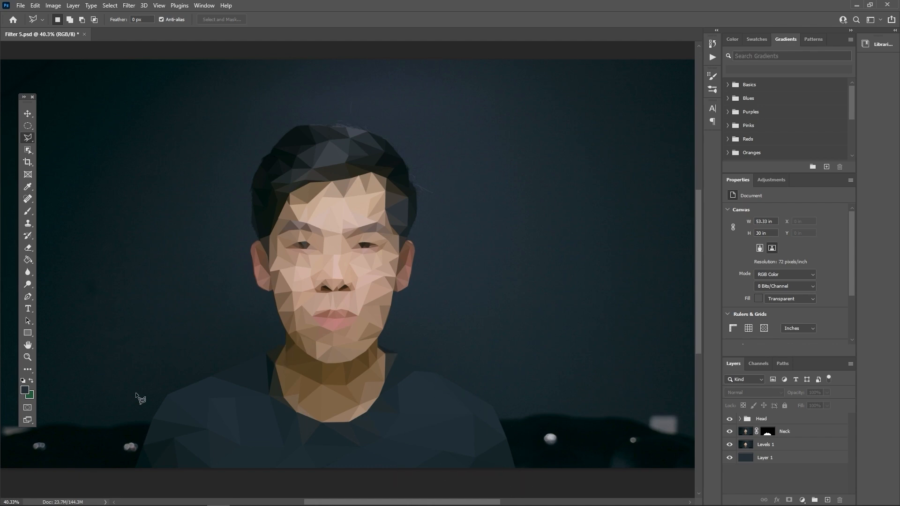
{"action": "left_click", "coordinate": [730, 444]}
{"action": "left_click", "coordinate": [729, 431]}
{"action": "left_click", "coordinate": [729, 458]}
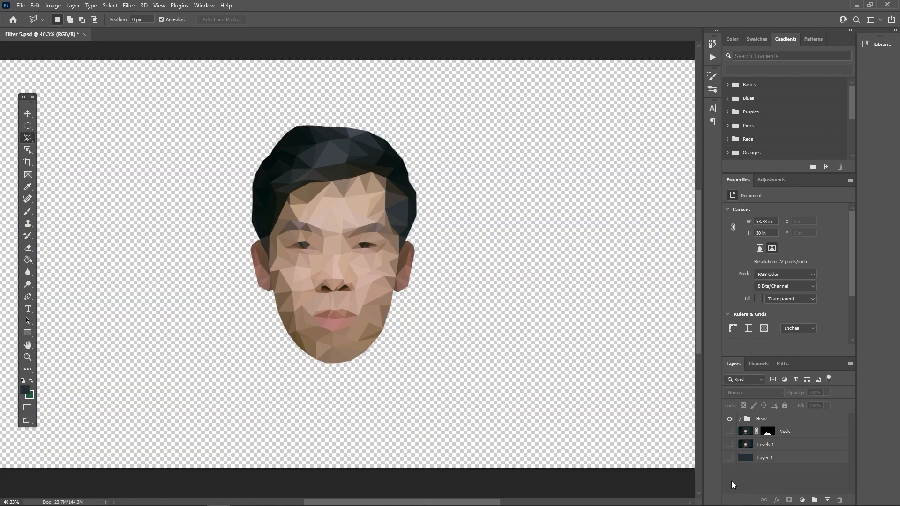
Start saving the document under a new name and browse to the Stylized Filter folder in H_Femii_Tutorials_Apr2021_Mocha
{"action": "key", "text": "ctrl+shift+s"}
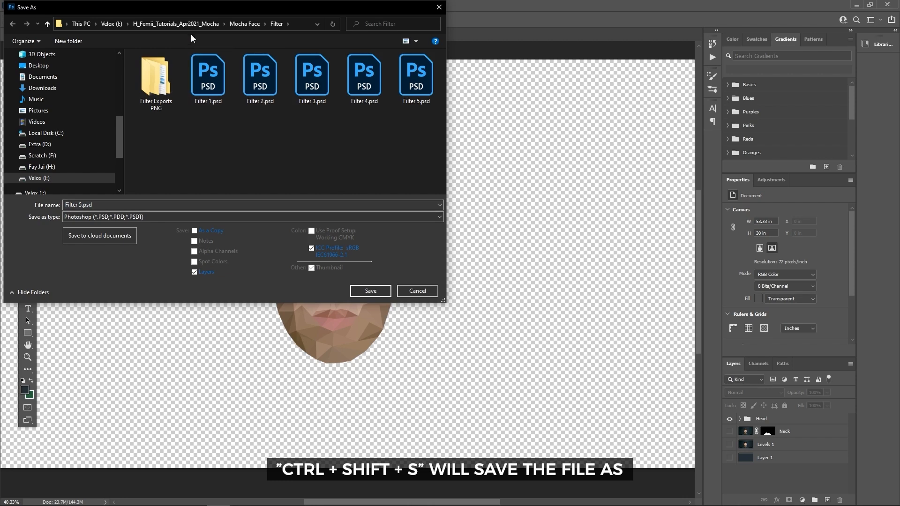
{"action": "left_click", "coordinate": [175, 24]}
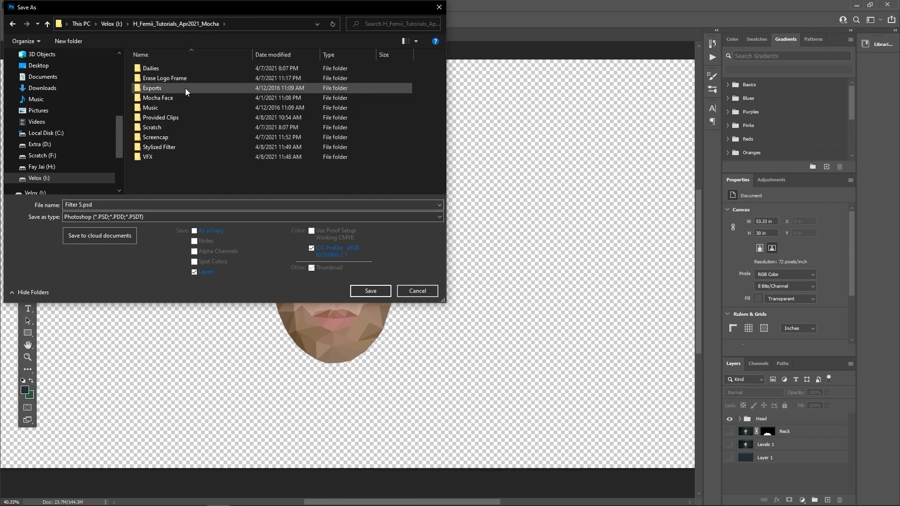
{"action": "left_click", "coordinate": [182, 148]}
{"action": "double_click", "coordinate": [199, 146]}
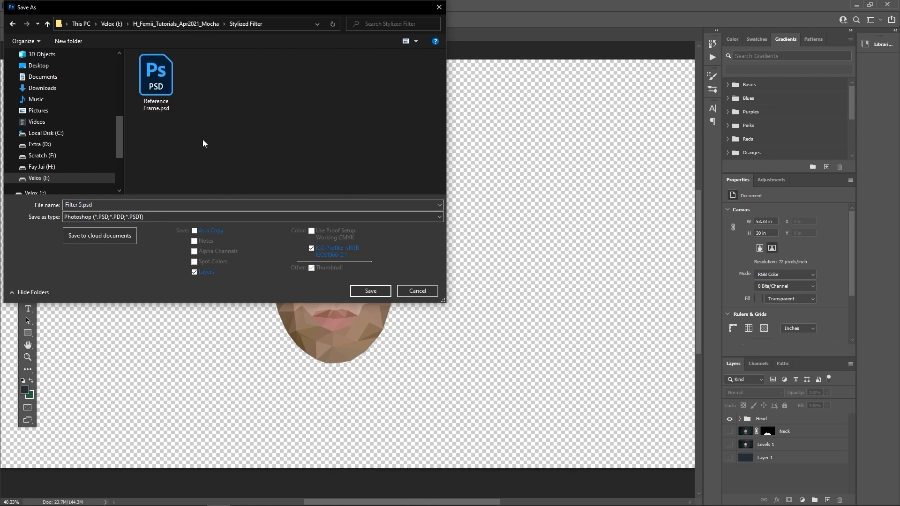
Name the file Stylized Filter Change.psd and save it in Photoshop format with Maximize Compatibility on
{"action": "left_click", "coordinate": [161, 81]}
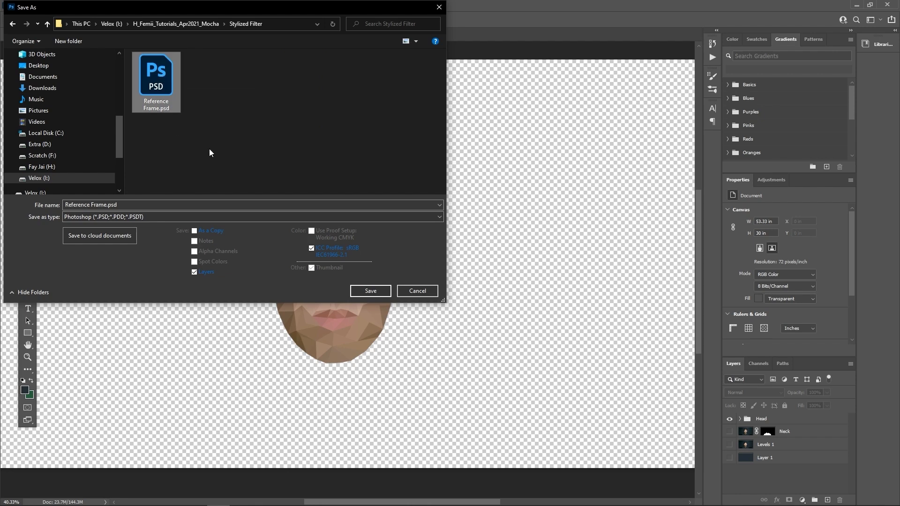
{"action": "left_click", "coordinate": [106, 204]}
{"action": "left_click", "coordinate": [106, 204]}
{"action": "left_click_drag", "start_coordinate": [106, 205], "coordinate": [64, 205]}
{"action": "type", "text": "Filter"}
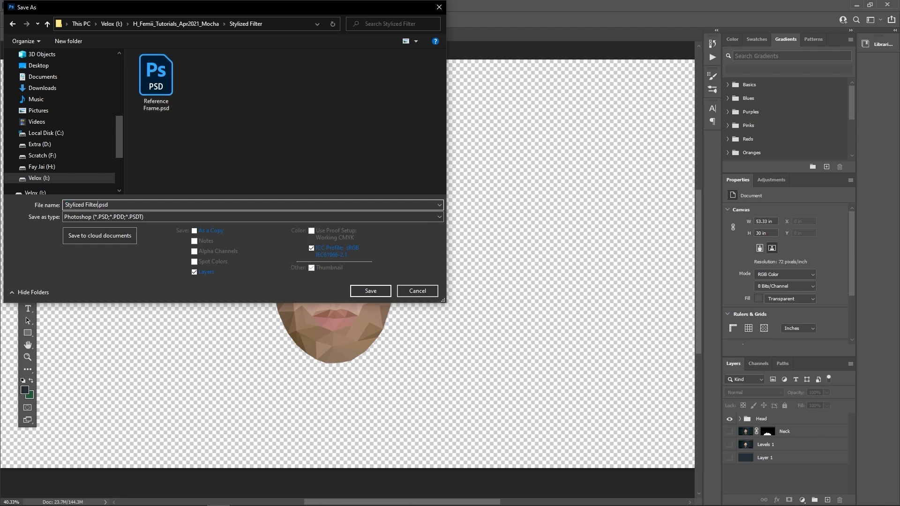
{"action": "type", "text": "racter"}
{"action": "key", "text": "Return"}
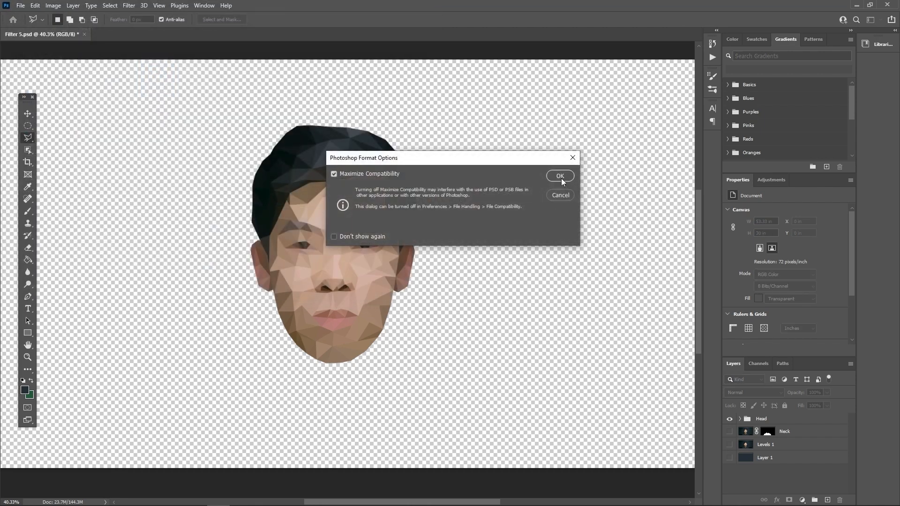
{"action": "left_click", "coordinate": [560, 176]}
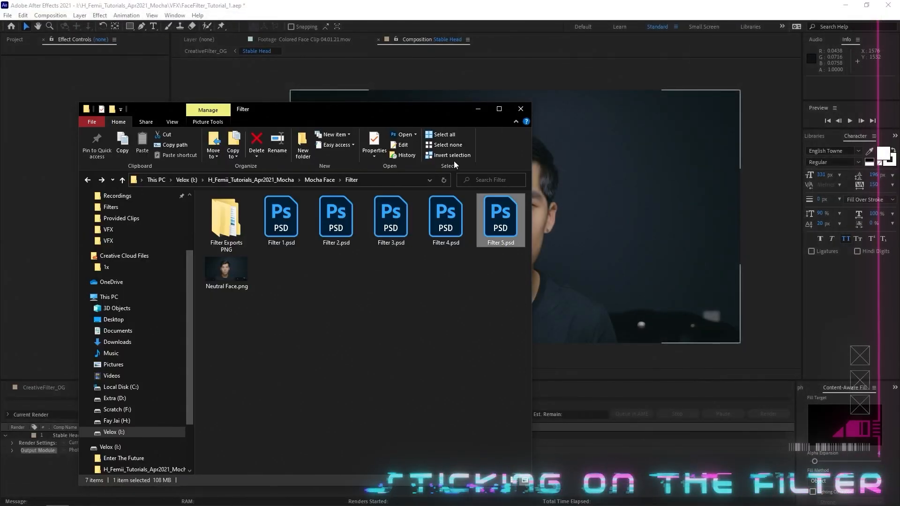
Switch to the After Effects project, bring up the CreativeFilter_OG composition, and start importing a file into the project
{"action": "left_click", "coordinate": [482, 110]}
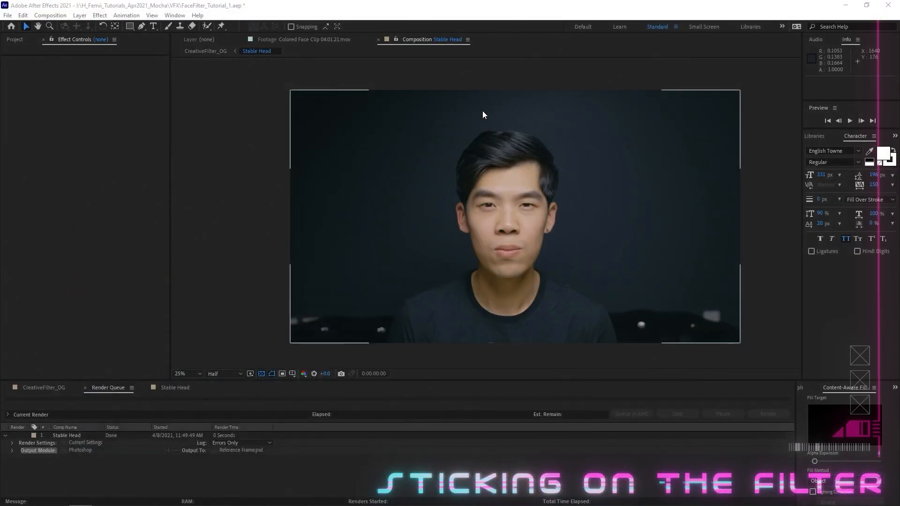
{"action": "left_click", "coordinate": [14, 39]}
{"action": "left_click", "coordinate": [70, 303]}
{"action": "left_click", "coordinate": [43, 387]}
{"action": "double_click", "coordinate": [72, 291]}
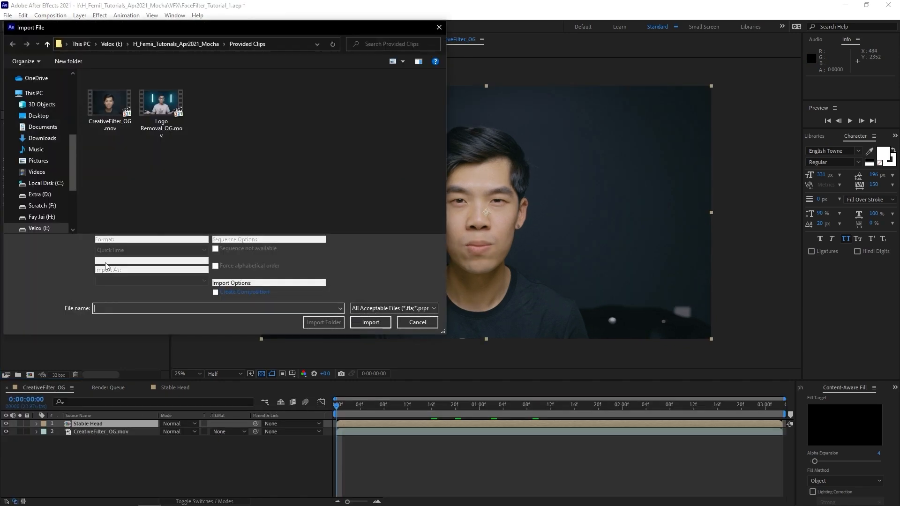
Import Stylized Filter Change.psd from the Stylized Filter folder as Composition - Retain Layer Sizes with Editable Layer Styles
{"action": "left_click", "coordinate": [176, 43]}
{"action": "double_click", "coordinate": [129, 161]}
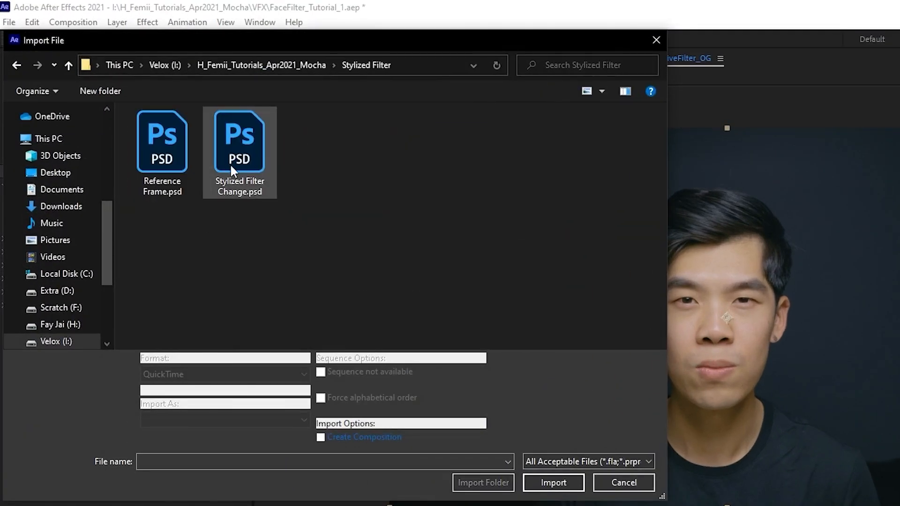
{"action": "double_click", "coordinate": [230, 170]}
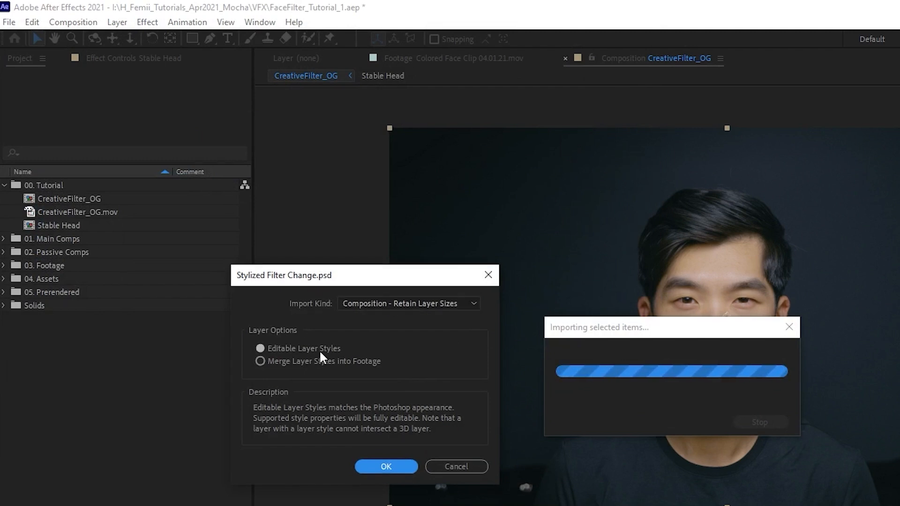
{"action": "left_click", "coordinate": [419, 309]}
{"action": "left_click", "coordinate": [410, 349]}
{"action": "left_click", "coordinate": [403, 469]}
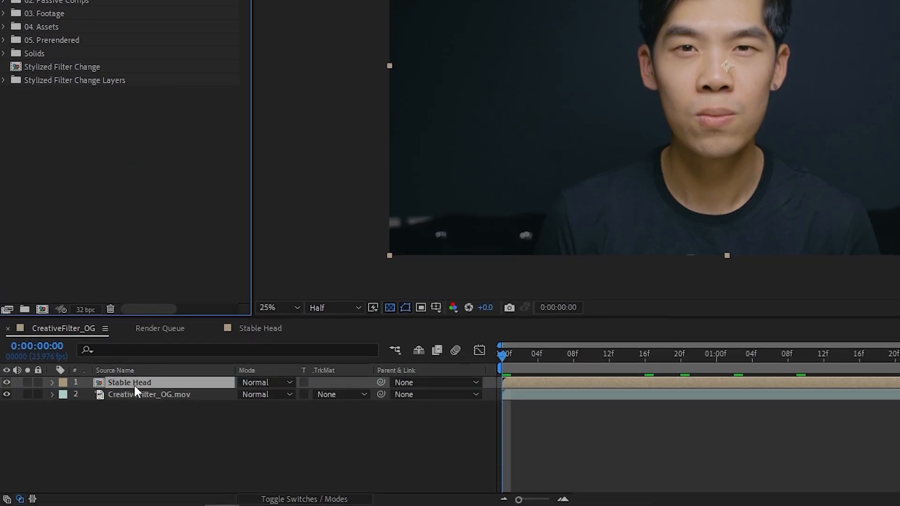
Open the Stable Head precomp, add the Stylized Filter Change comp above CreativeFilter_OG.mov, and check its alignment with the face
{"action": "double_click", "coordinate": [134, 382]}
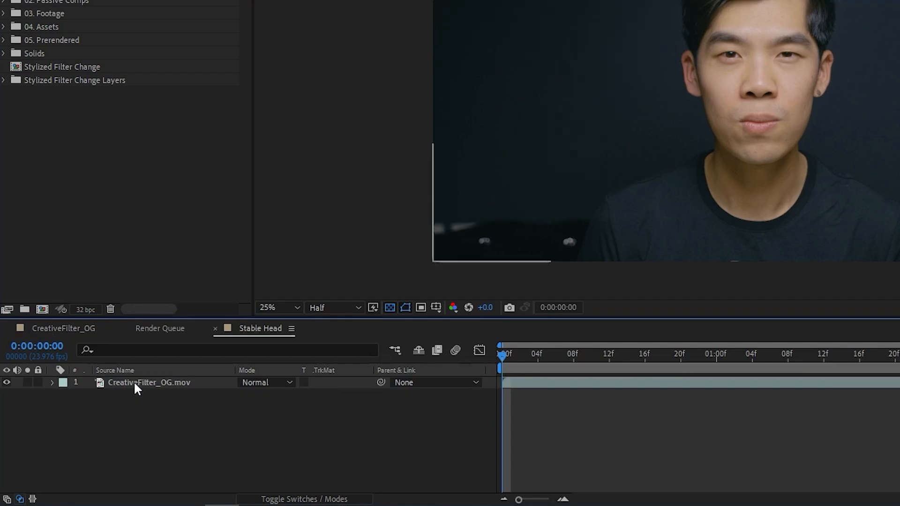
{"action": "left_click_drag", "start_coordinate": [46, 66], "coordinate": [169, 391]}
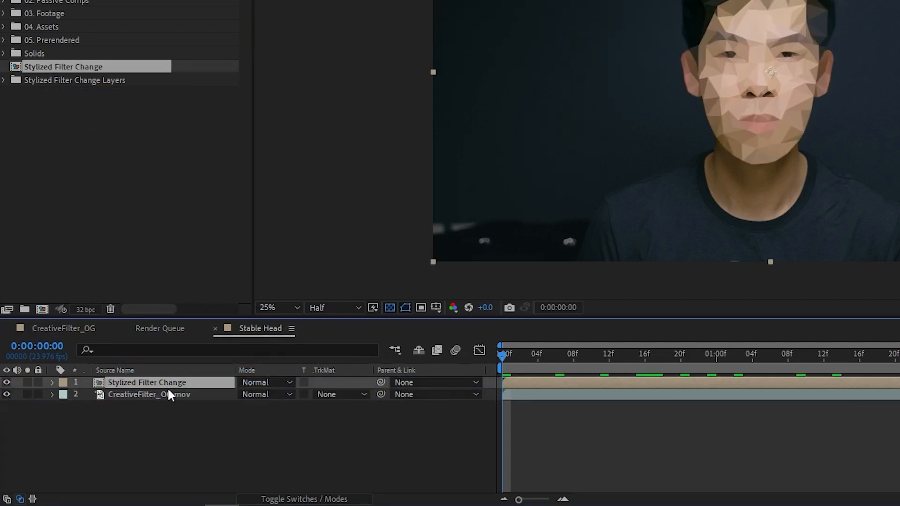
{"action": "scroll", "coordinate": [790, 104], "scroll_direction": "up", "scroll_amount": 3}
{"action": "scroll", "coordinate": [791, 91], "scroll_direction": "down", "scroll_amount": 1}
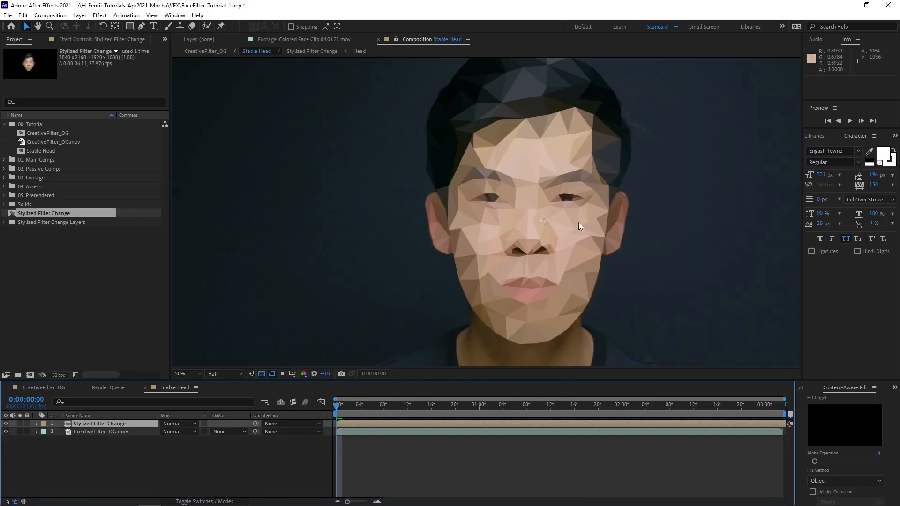
{"action": "left_click_drag", "start_coordinate": [868, 79], "coordinate": [740, 90]}
{"action": "key", "text": "comma"}
{"action": "key", "text": "comma"}
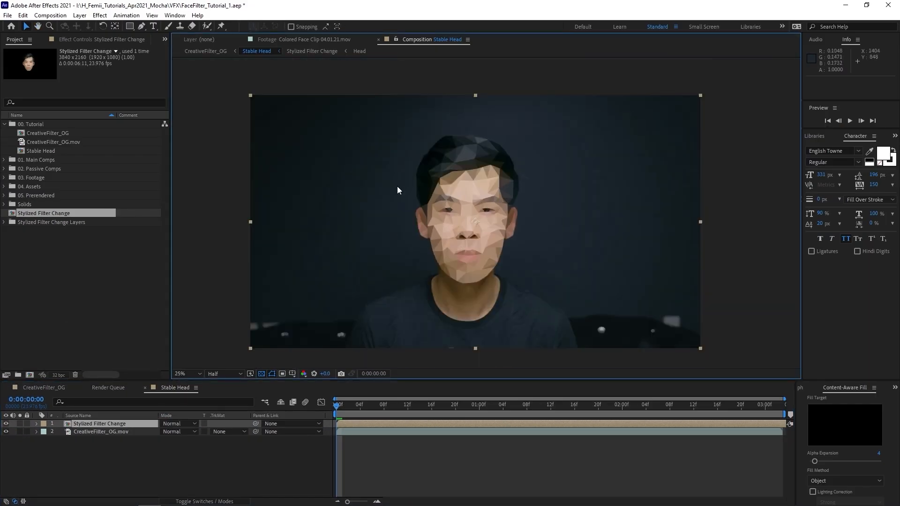
{"action": "scroll", "coordinate": [481, 230], "scroll_direction": "up", "scroll_amount": 2}
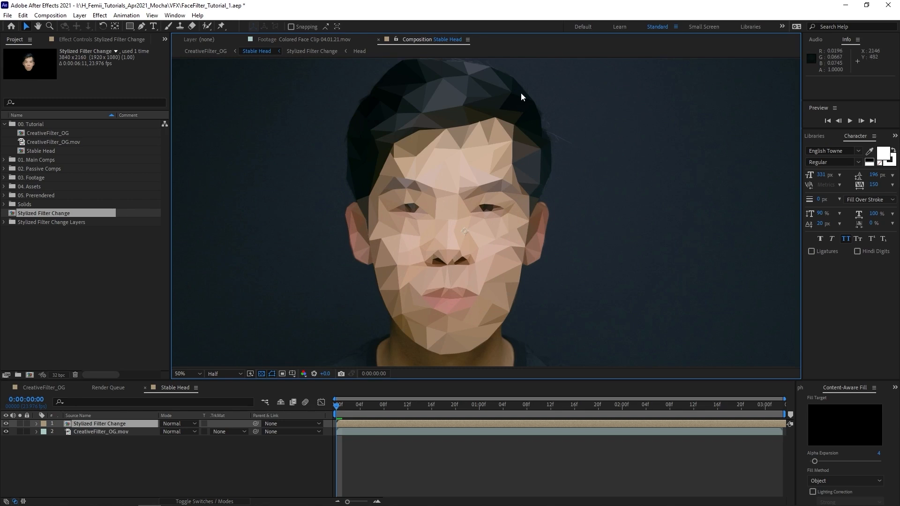
{"action": "key", "text": "comma"}
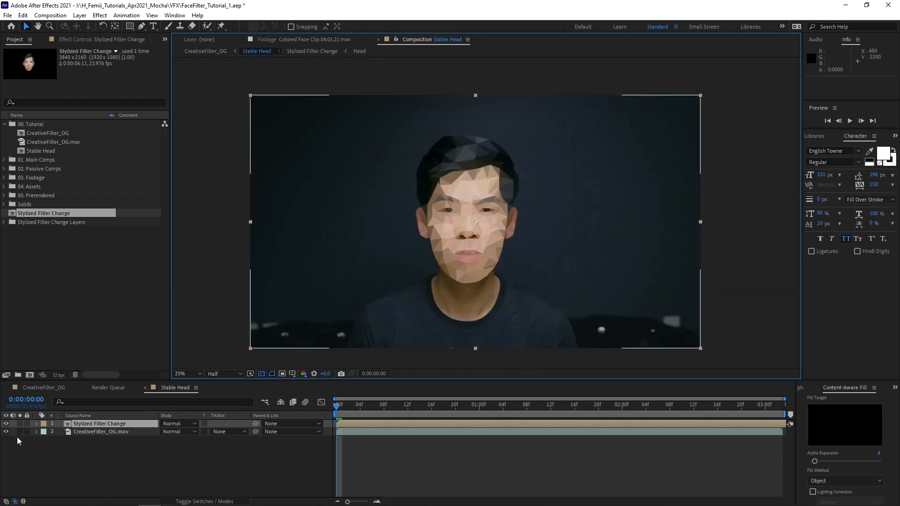
Hide the CreativeFilter_OG.mov layer in Stable Head and return to the CreativeFilter_OG composition
{"action": "left_click", "coordinate": [6, 432]}
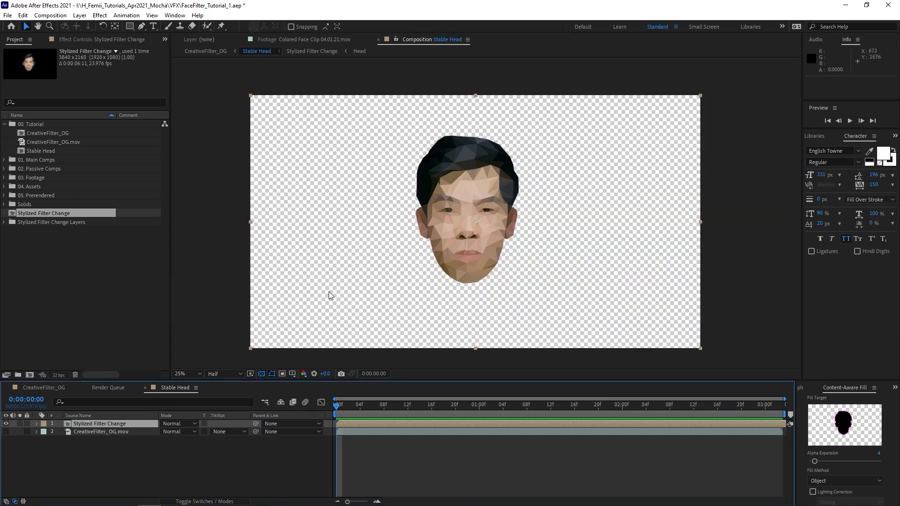
{"action": "left_click", "coordinate": [183, 472]}
{"action": "left_click", "coordinate": [44, 388]}
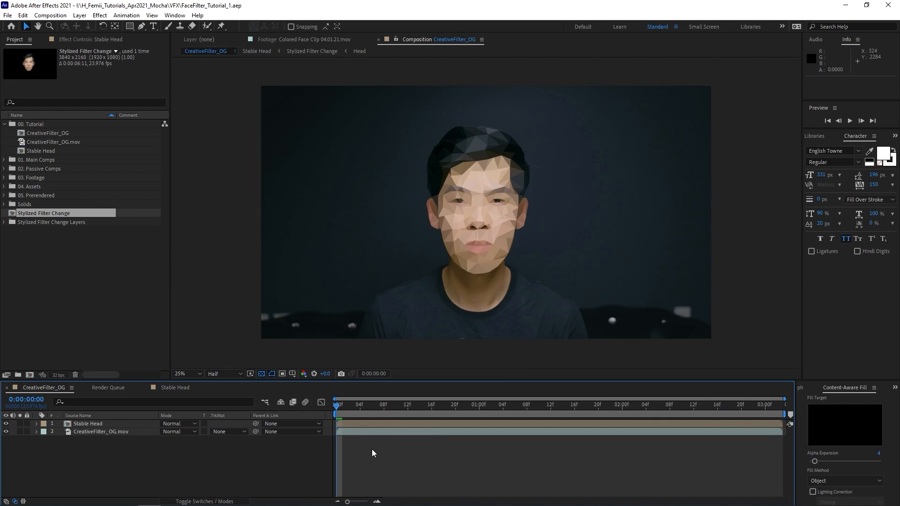
Play back the tracked low-poly filter and closely examine its edge around the ear on the turned head
{"action": "key", "text": "space"}
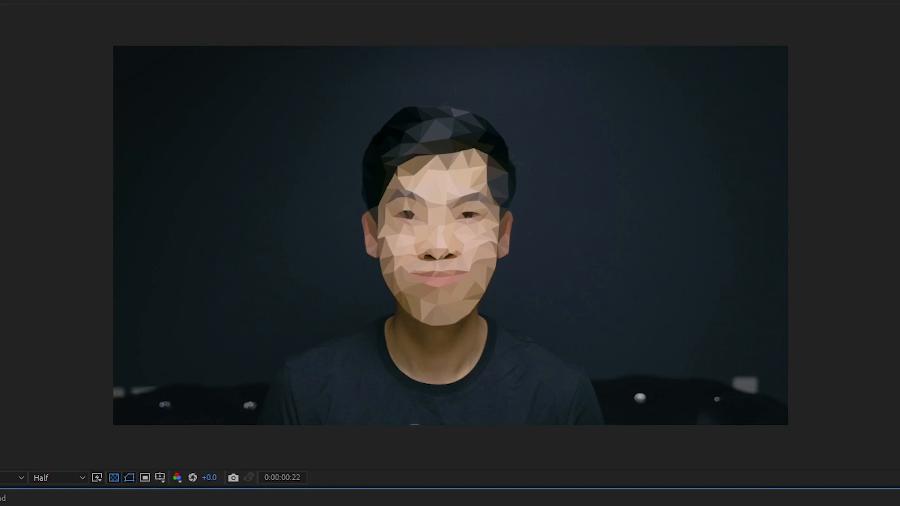
{"action": "scroll", "coordinate": [459, 310], "scroll_direction": "up", "scroll_amount": 3}
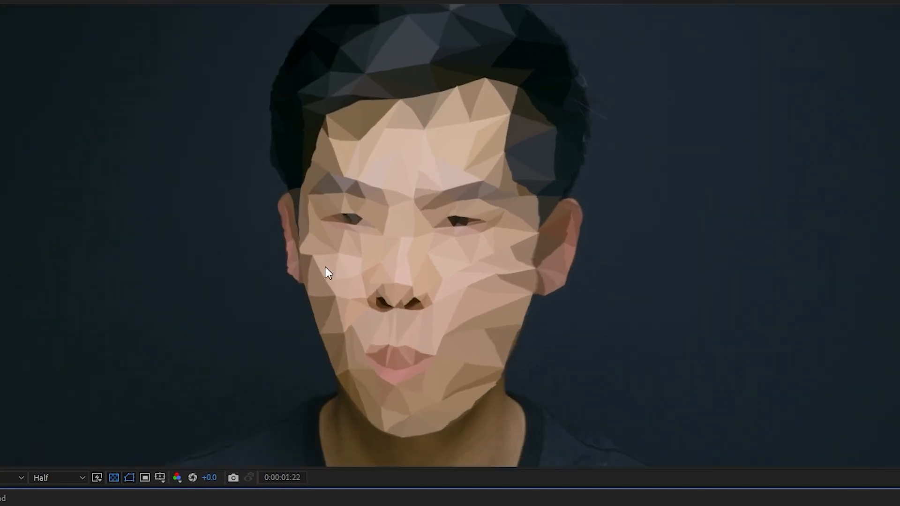
{"action": "scroll", "coordinate": [283, 255], "scroll_direction": "up", "scroll_amount": 3}
{"action": "scroll", "coordinate": [502, 262], "scroll_direction": "left", "scroll_amount": 5}
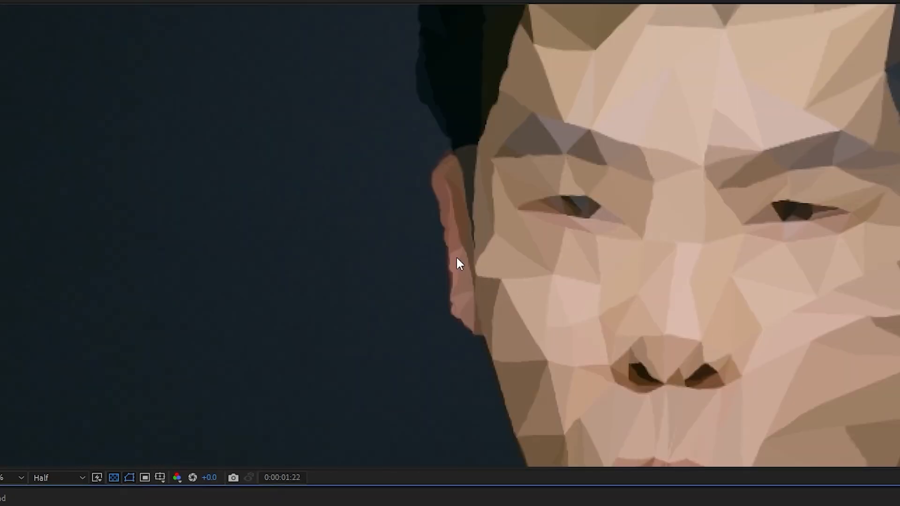
{"action": "scroll", "coordinate": [456, 260], "scroll_direction": "up", "scroll_amount": 3}
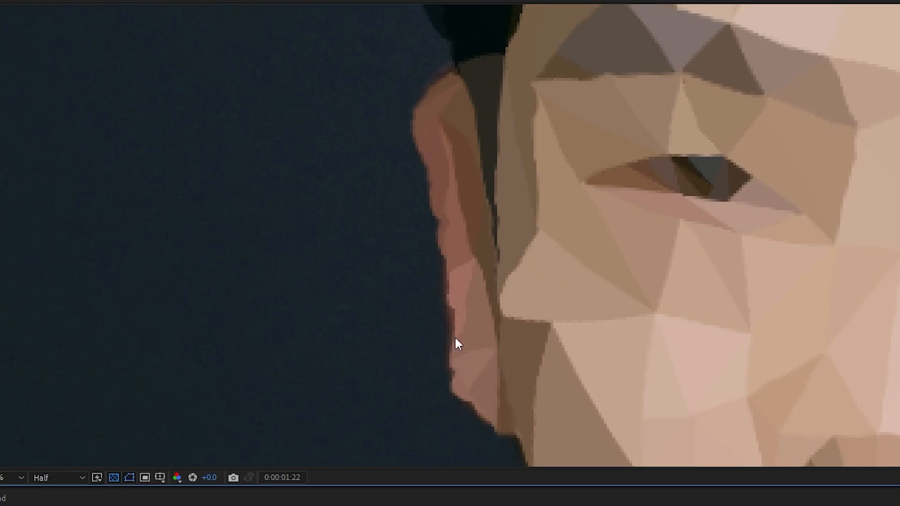
{"action": "scroll", "coordinate": [456, 338], "scroll_direction": "down", "scroll_amount": 2}
Reopen the Stable Head precomp and check the effects on its CreativeFilter_OG.mov layer
{"action": "double_click", "coordinate": [541, 421]}
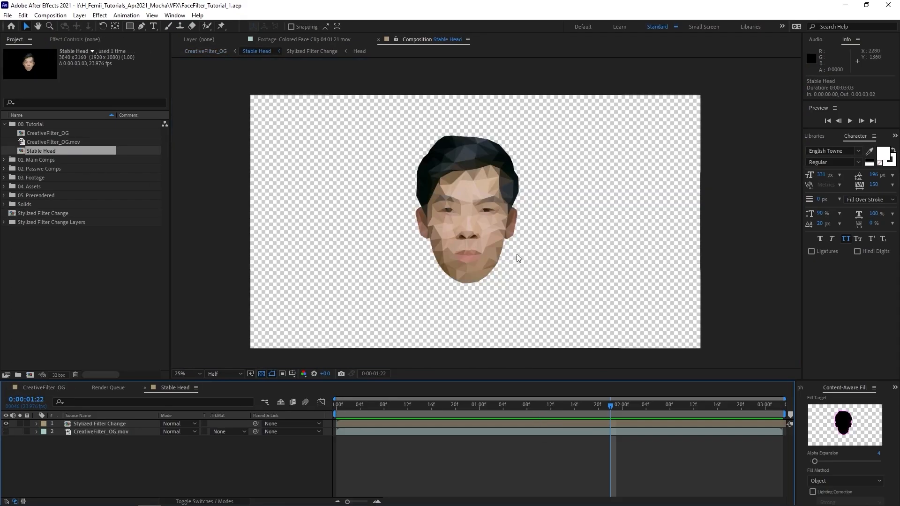
{"action": "left_click", "coordinate": [118, 424]}
{"action": "left_click", "coordinate": [110, 432]}
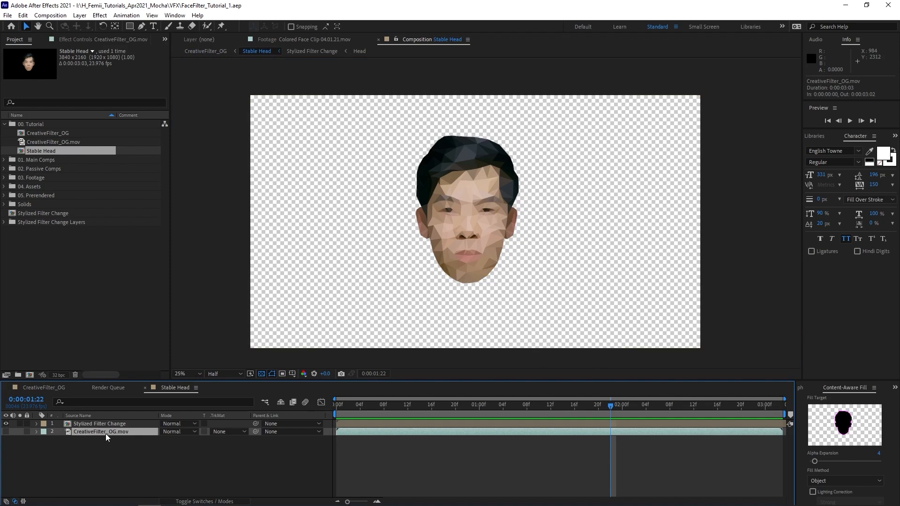
{"action": "left_click", "coordinate": [101, 40]}
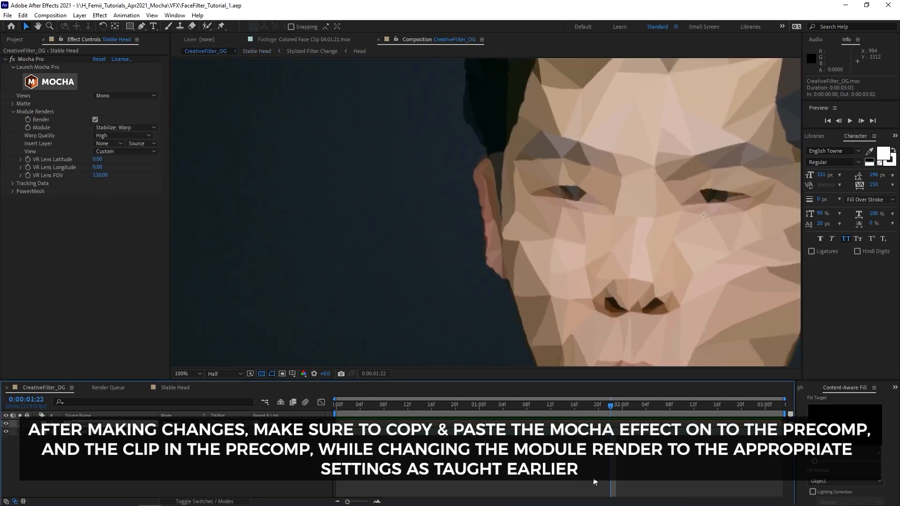
Preview the CreativeFilter_OG composition again and examine how the filter follows the whole head
{"action": "scroll", "coordinate": [573, 255], "scroll_direction": "down", "scroll_amount": 2}
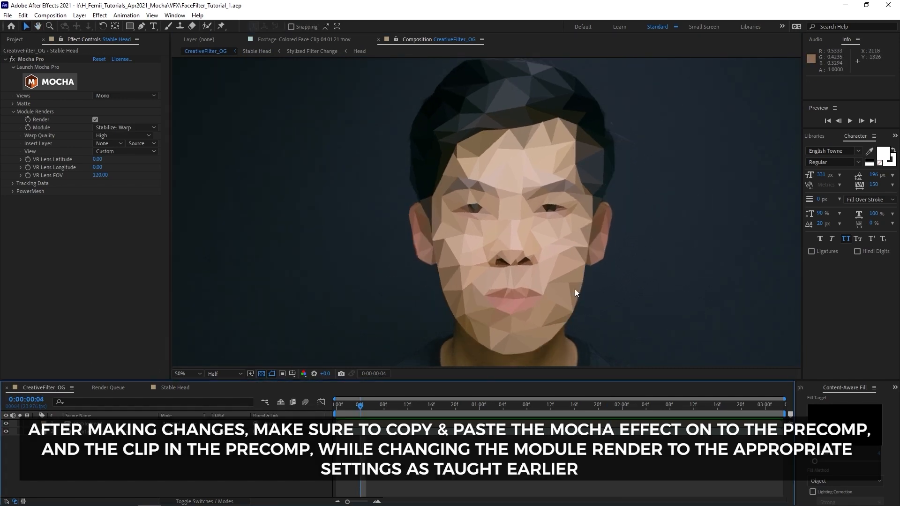
{"action": "key", "text": "space"}
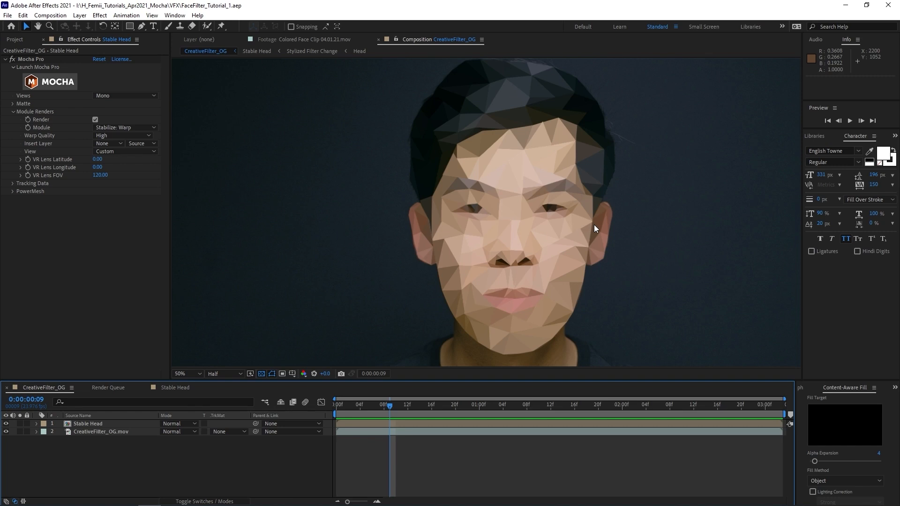
{"action": "scroll", "coordinate": [595, 224], "scroll_direction": "down", "scroll_amount": 2}
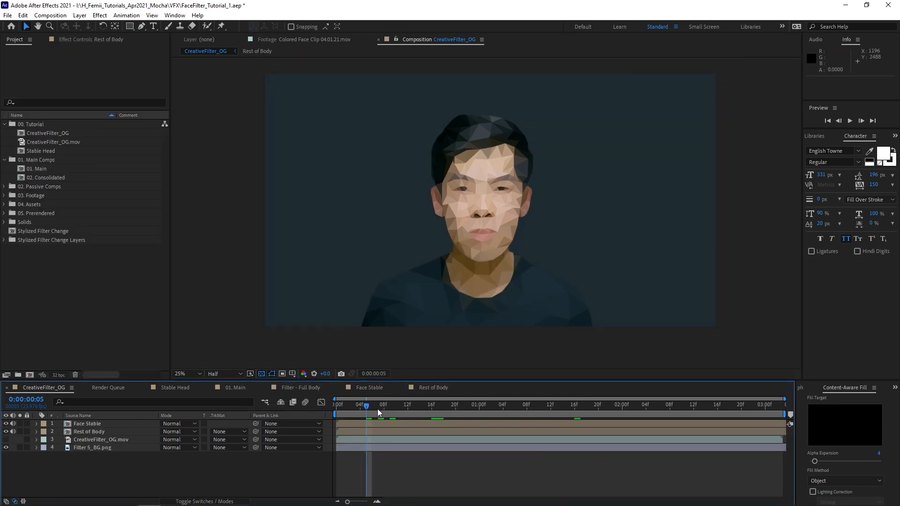
Scrub through CreativeFilter_OG to examine the full-body version combining Face Stable, Rest of Body and Filter 5_BG.png
{"action": "left_click", "coordinate": [439, 413]}
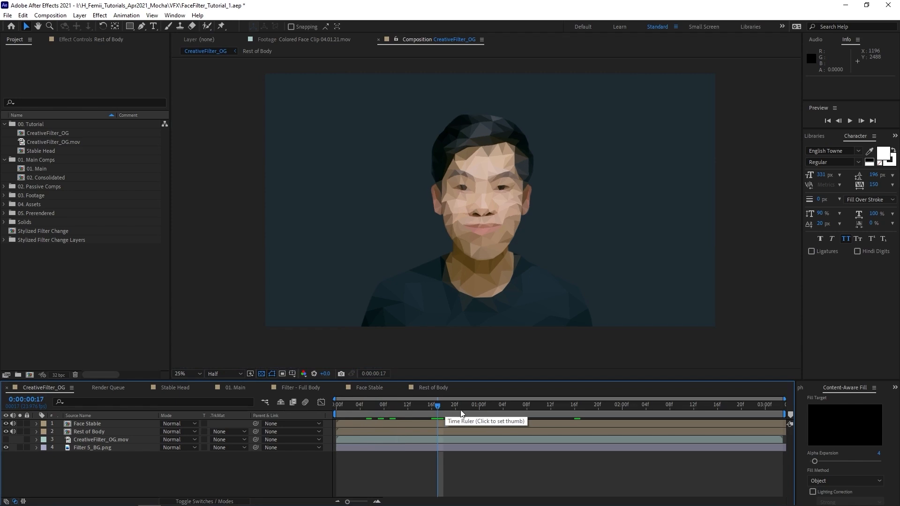
{"action": "left_click", "coordinate": [483, 411]}
{"action": "left_click", "coordinate": [449, 411]}
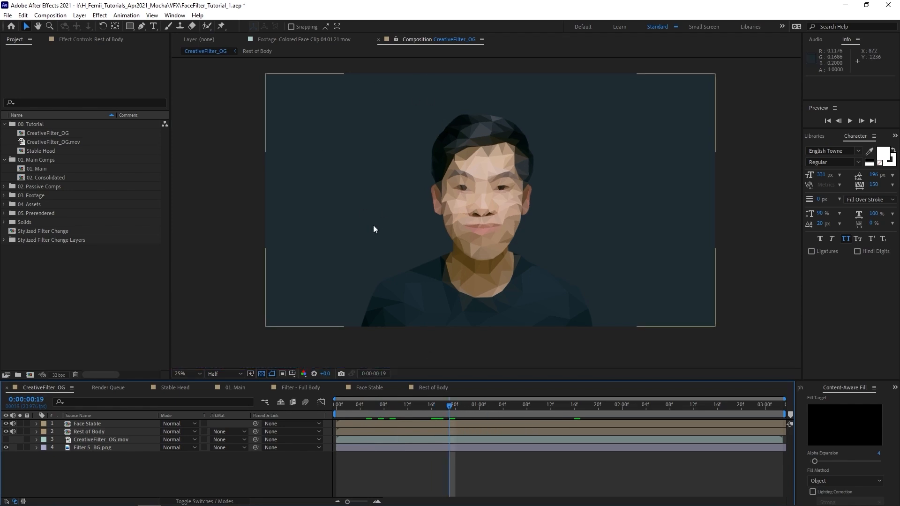
{"action": "scroll", "coordinate": [426, 287], "scroll_direction": "up", "scroll_amount": 2}
{"action": "left_click_drag", "start_coordinate": [426, 287], "coordinate": [524, 141]}
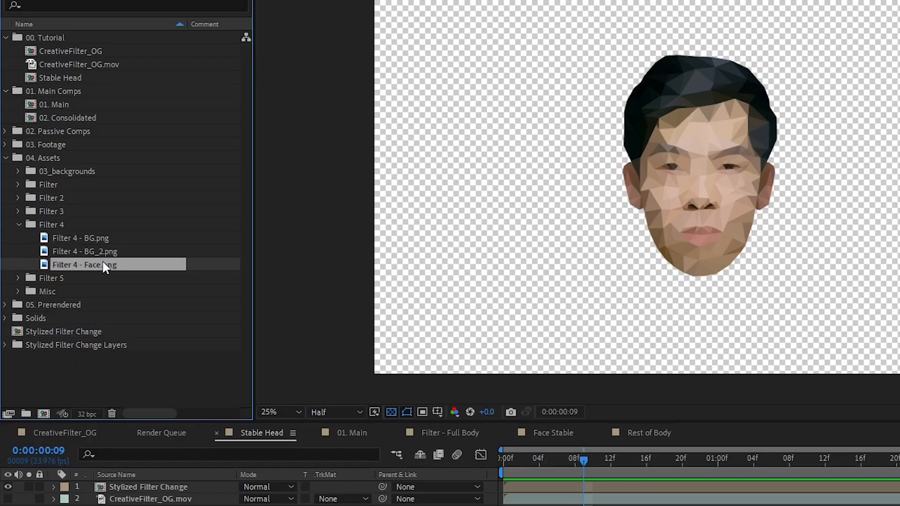
Add Filter 4 - Face.png to the Stable Head comp and turn on the Stencil Luma Matte layer to cut it to the head
{"action": "left_click_drag", "start_coordinate": [103, 264], "coordinate": [190, 451]}
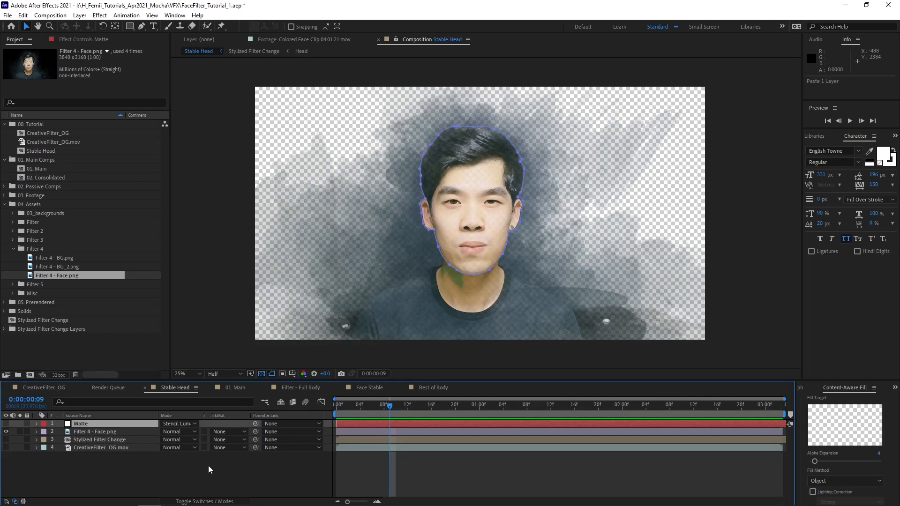
{"action": "left_click", "coordinate": [6, 425]}
{"action": "scroll", "coordinate": [515, 207], "scroll_direction": "up", "scroll_amount": 2}
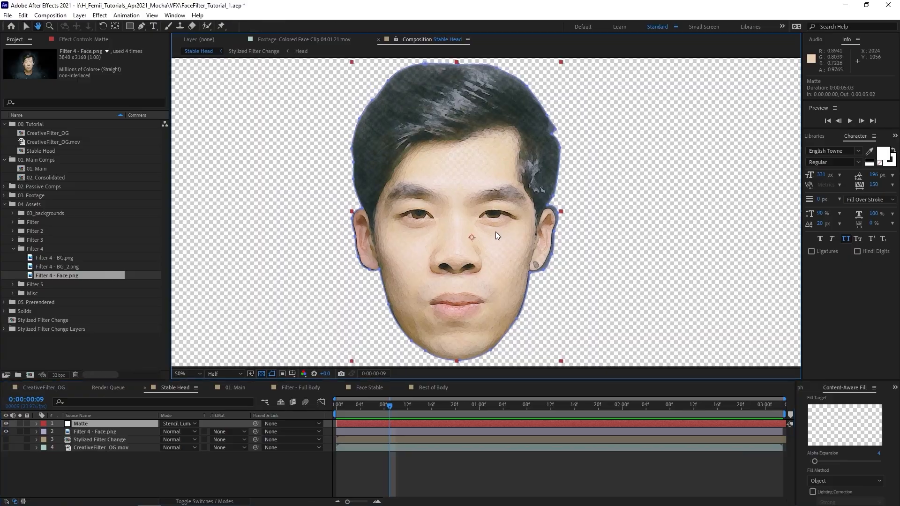